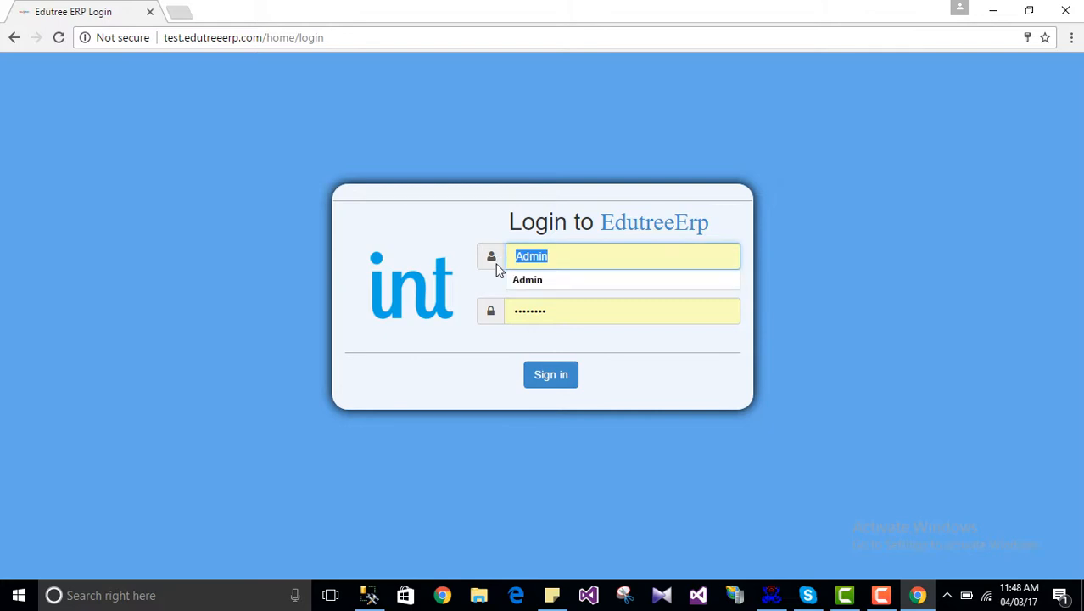
Step: Sign in with the staff username and password to reach the Demo School dashboard
type("Basa")
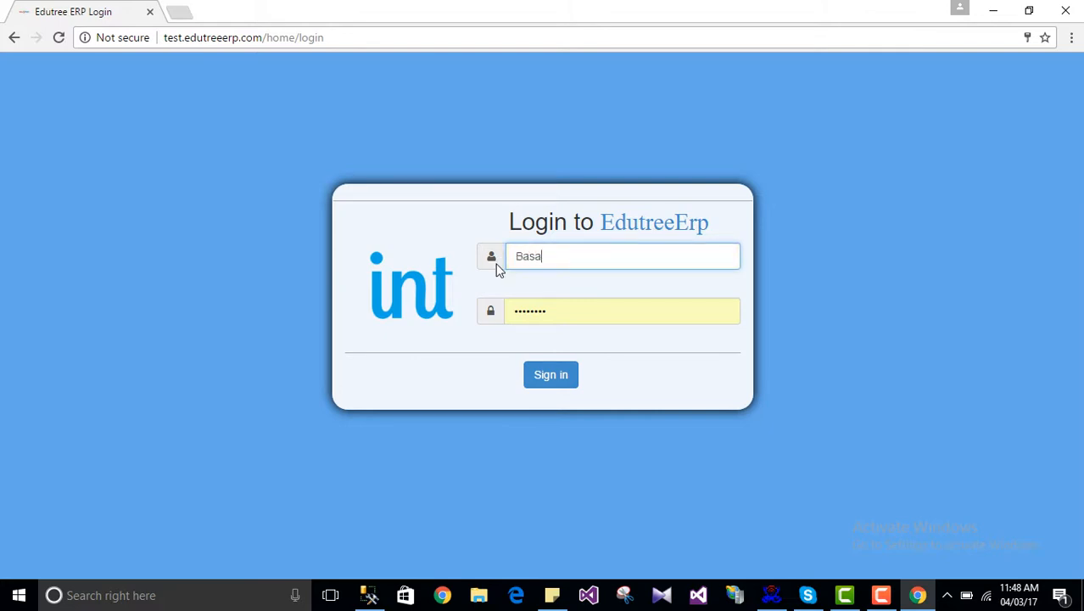
type("va")
key("Tab")
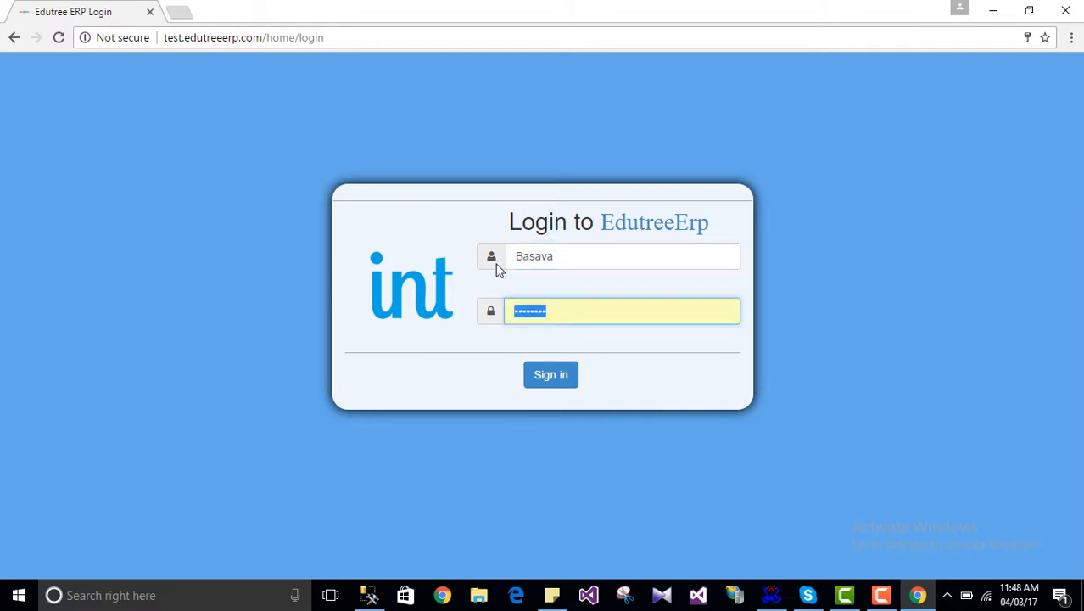
type("••••••••••")
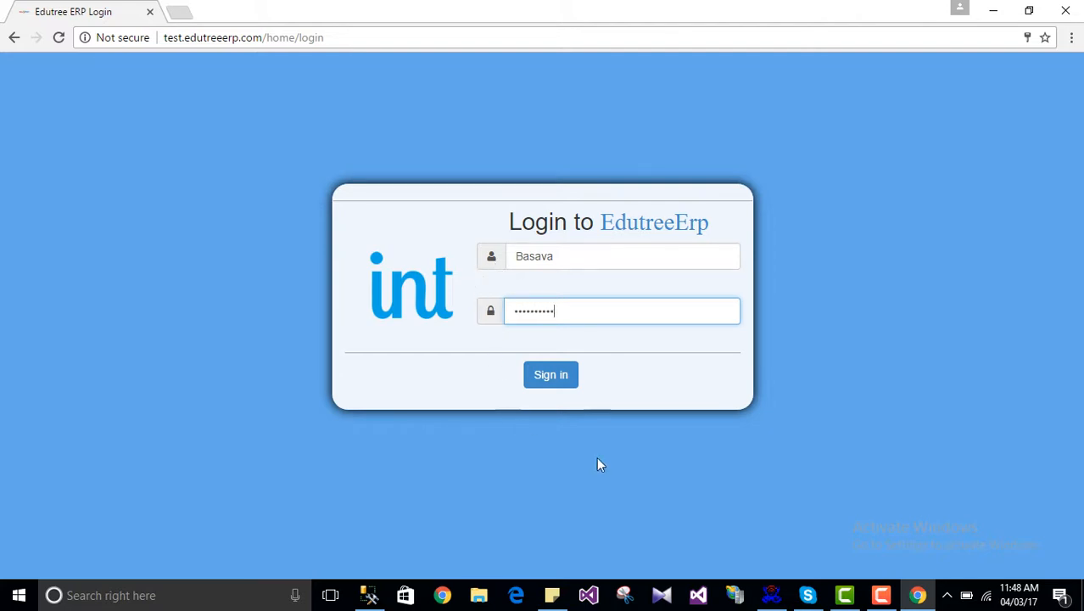
left_click(551, 378)
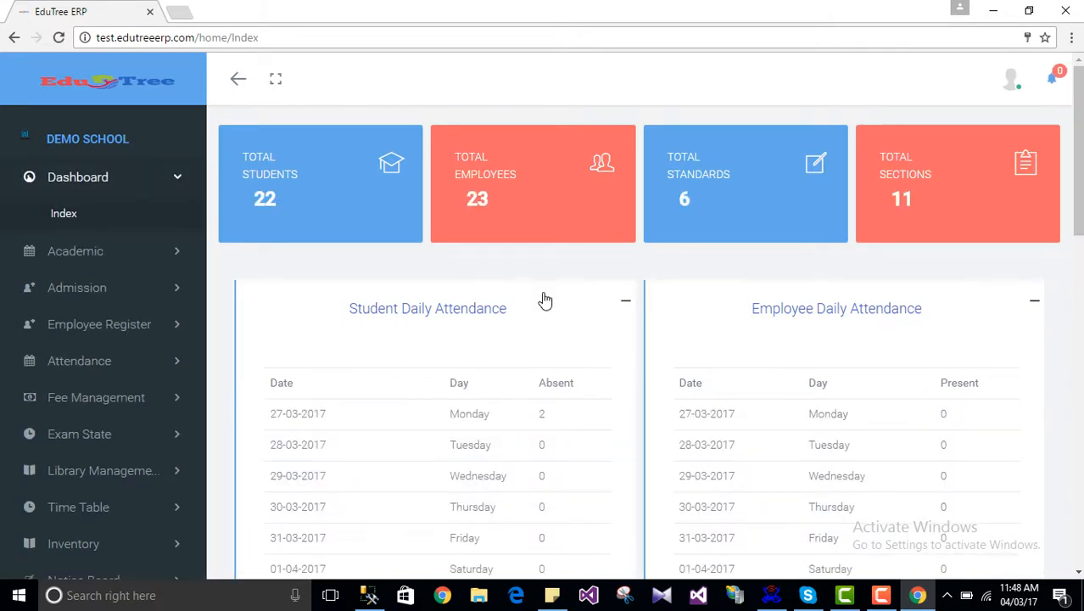
Step: Collapse Dashboard in the sidebar and expand the Library Management menu
left_click(128, 181)
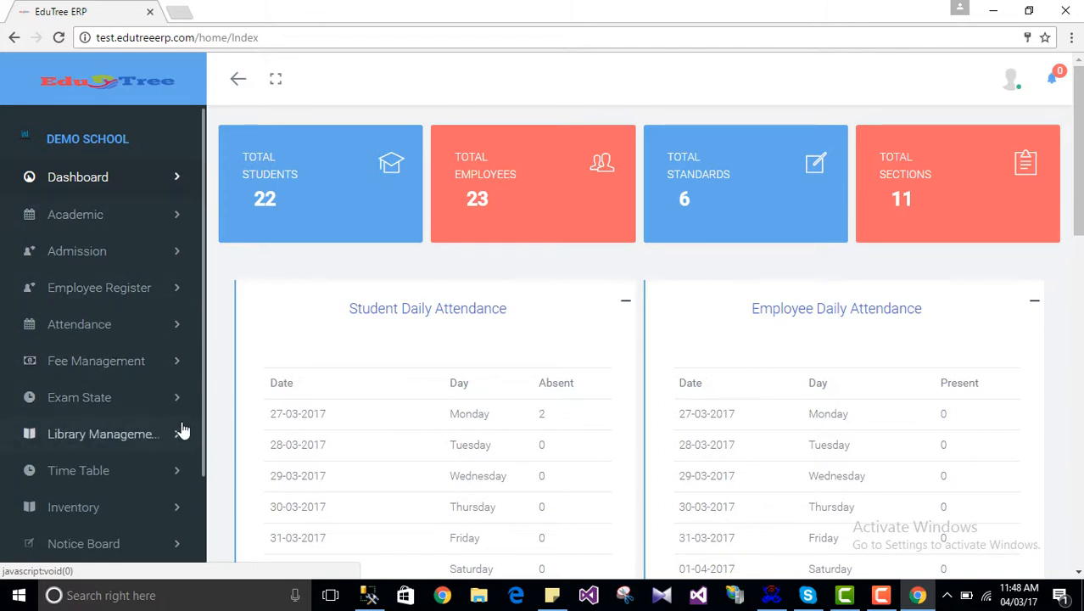
scroll(136, 416, "down", 2)
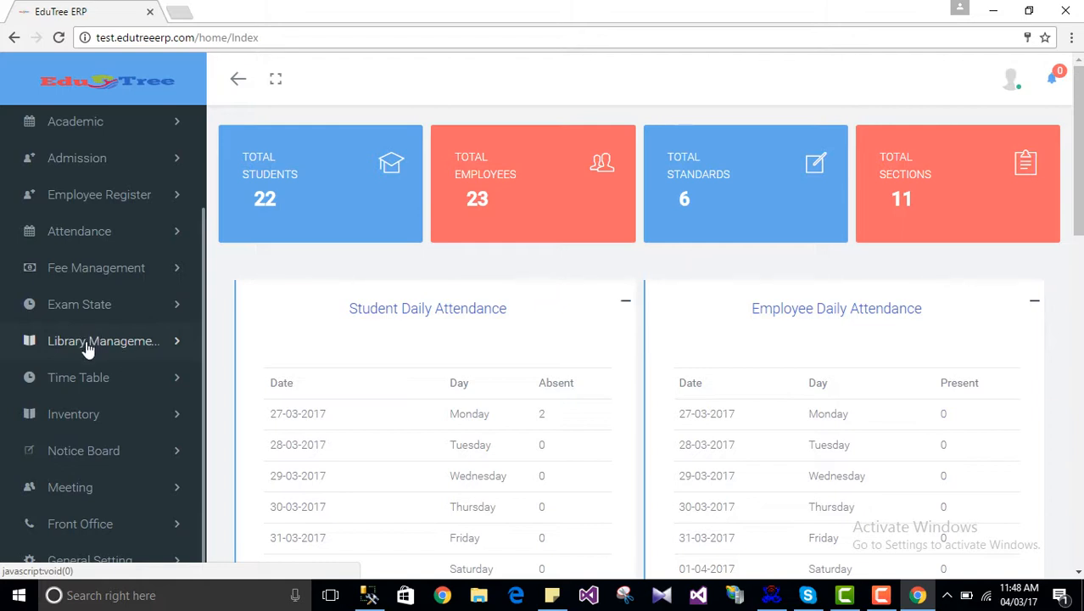
left_click(87, 350)
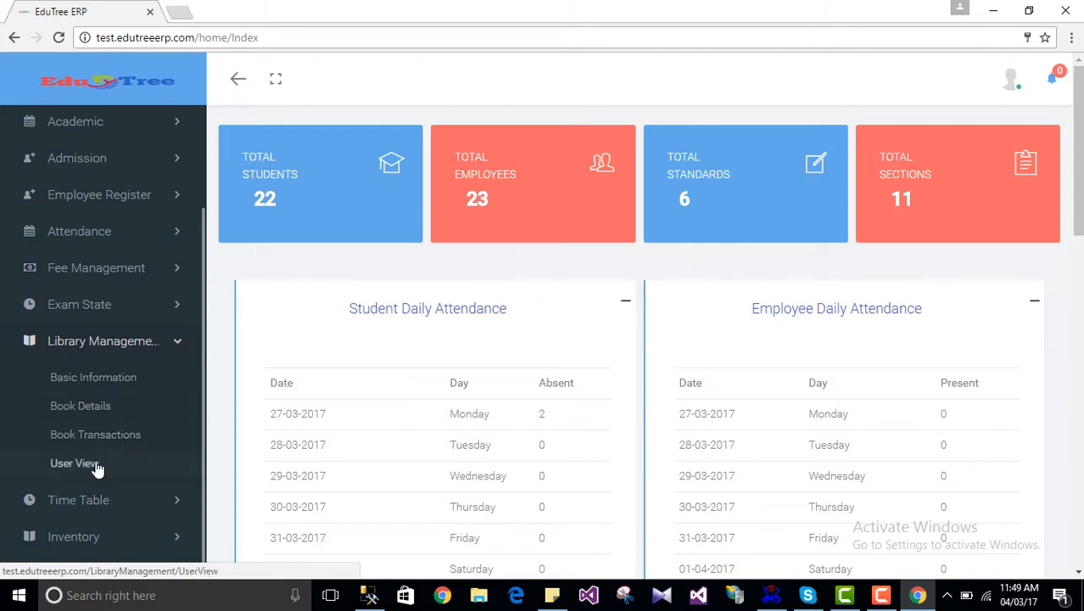
Step: Open Basic Information and review the Vendor, Rack, Penalty, Books Per User and Subject Type tabs, ending on Category
left_click(97, 379)
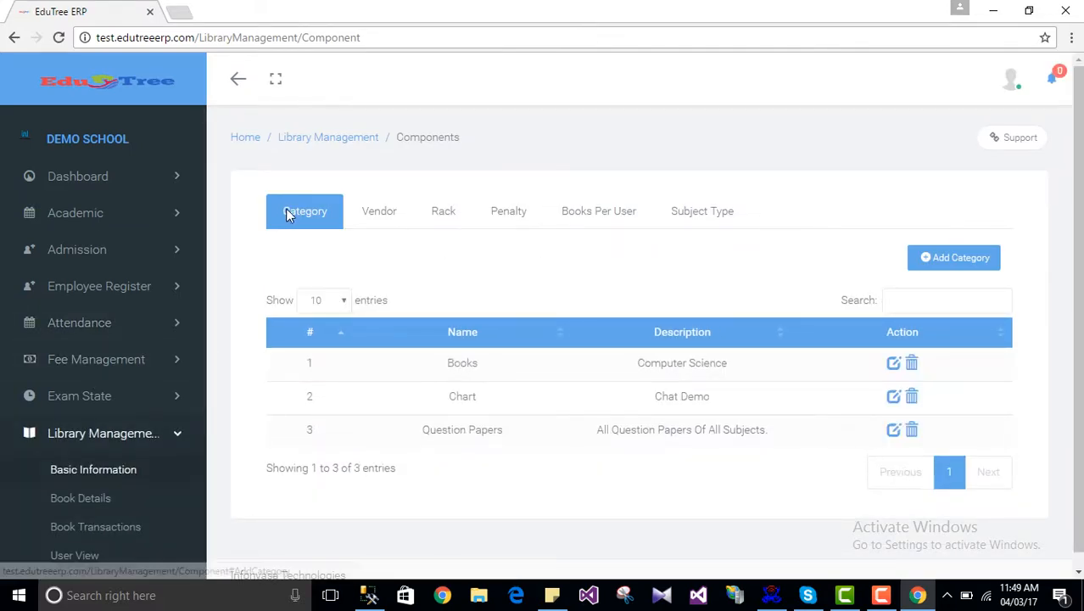
left_click(392, 222)
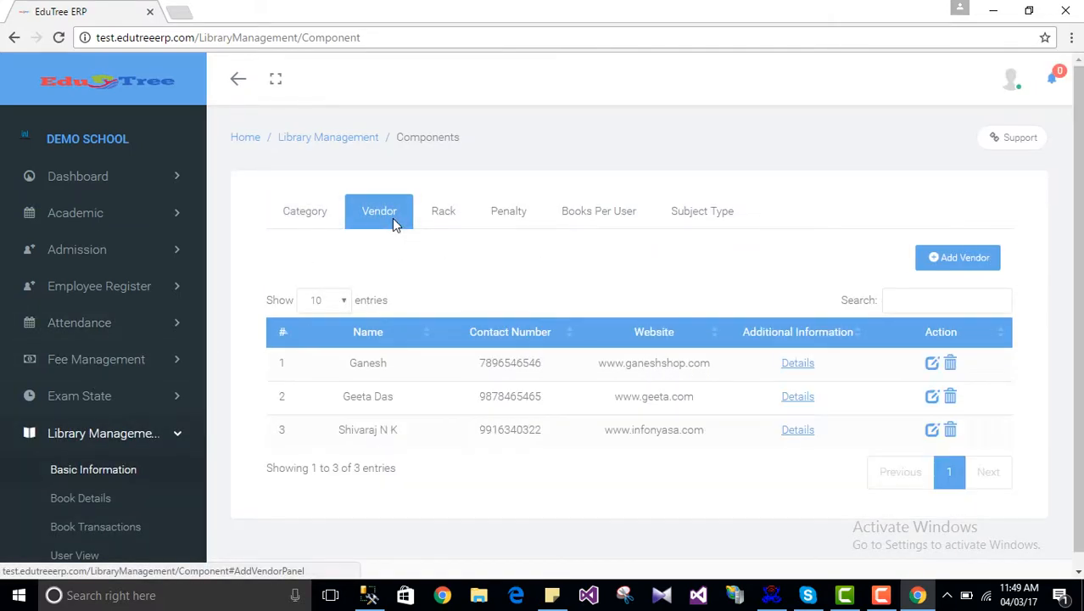
left_click(450, 222)
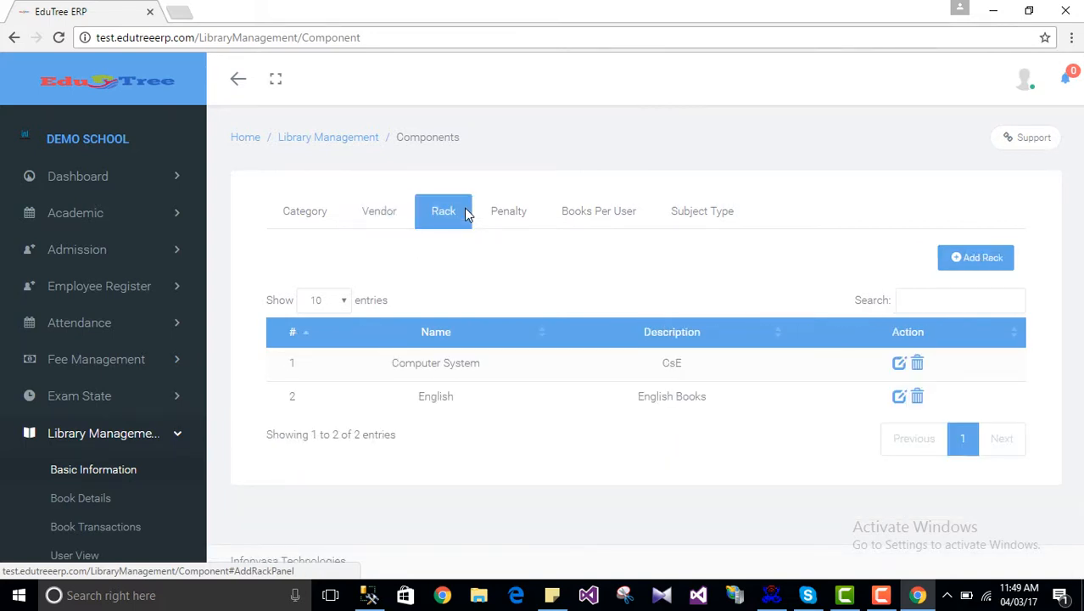
left_click(508, 222)
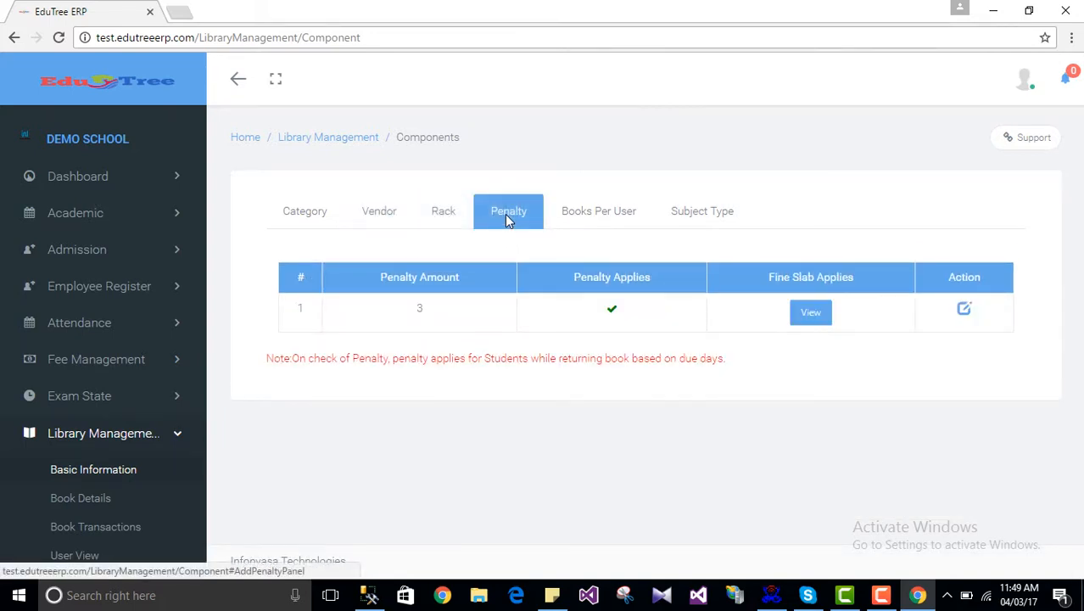
left_click(620, 219)
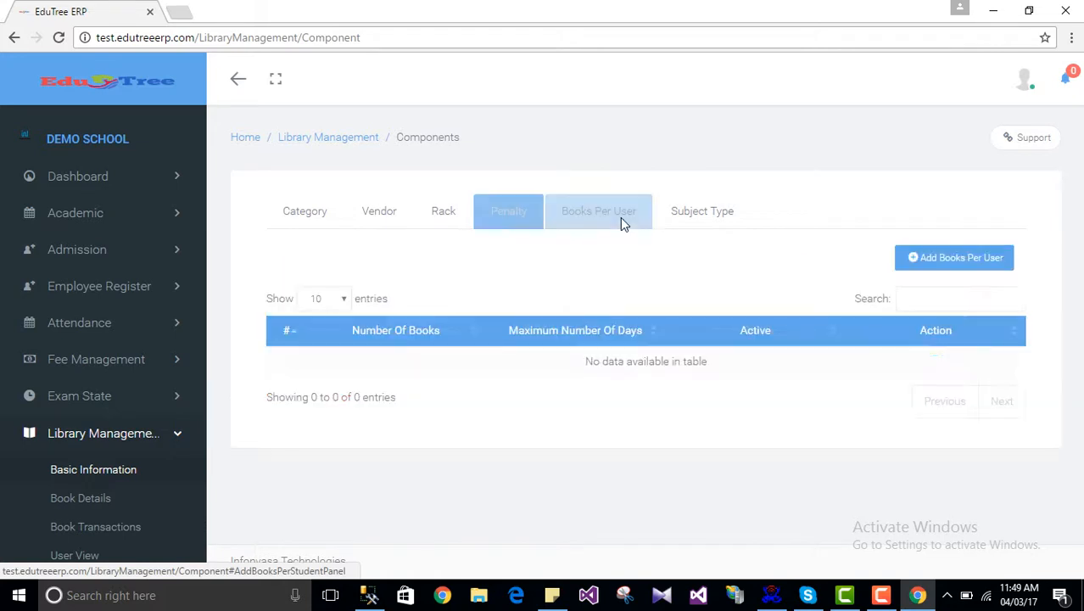
left_click(697, 225)
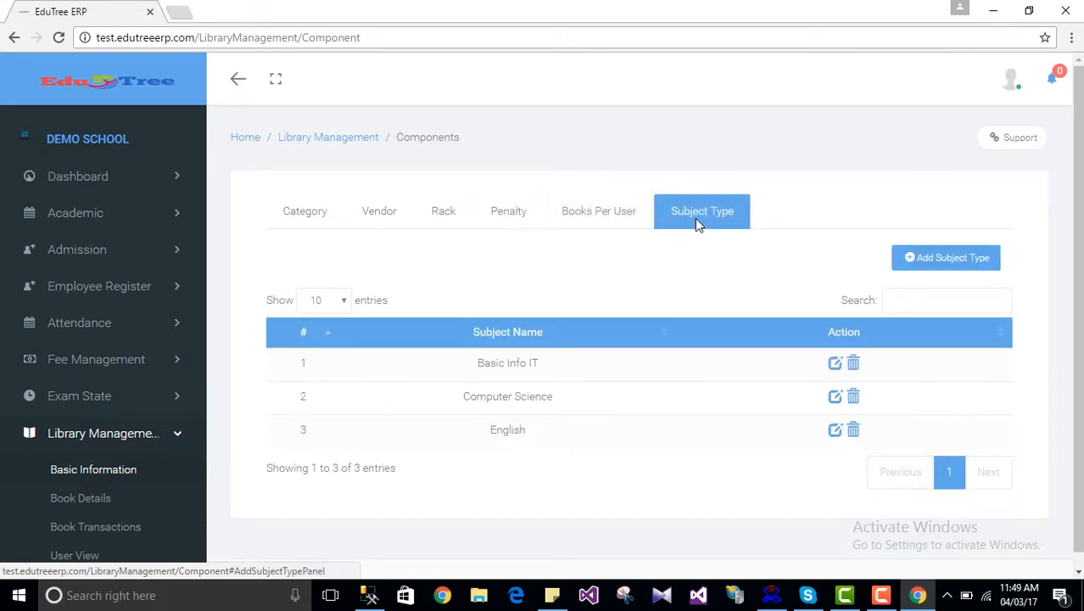
left_click(304, 216)
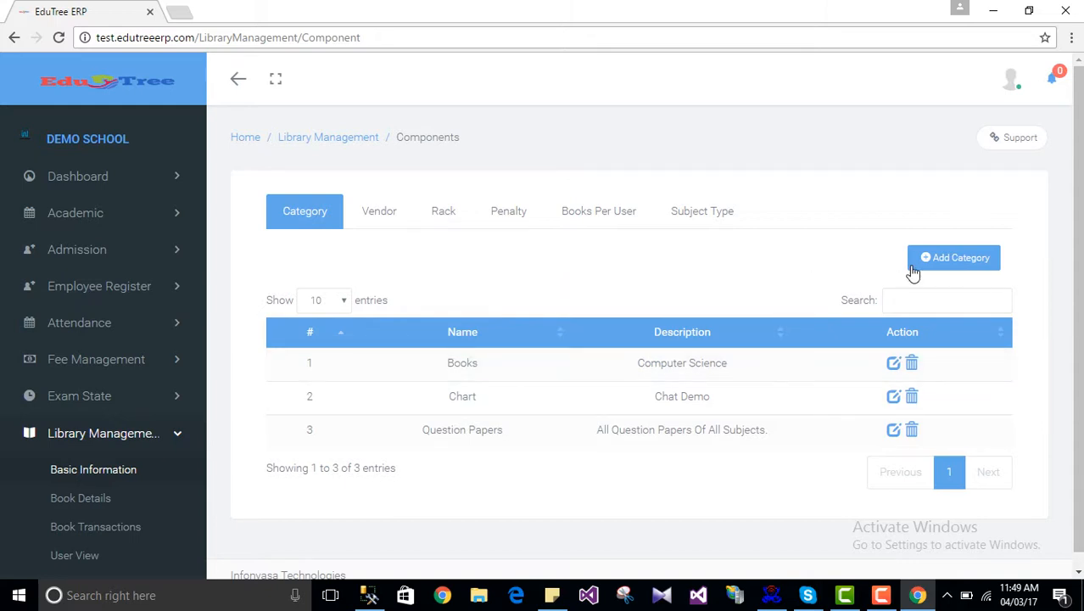
Step: Add a category named 'Magazine' with the description 'All magazines'
left_click(951, 265)
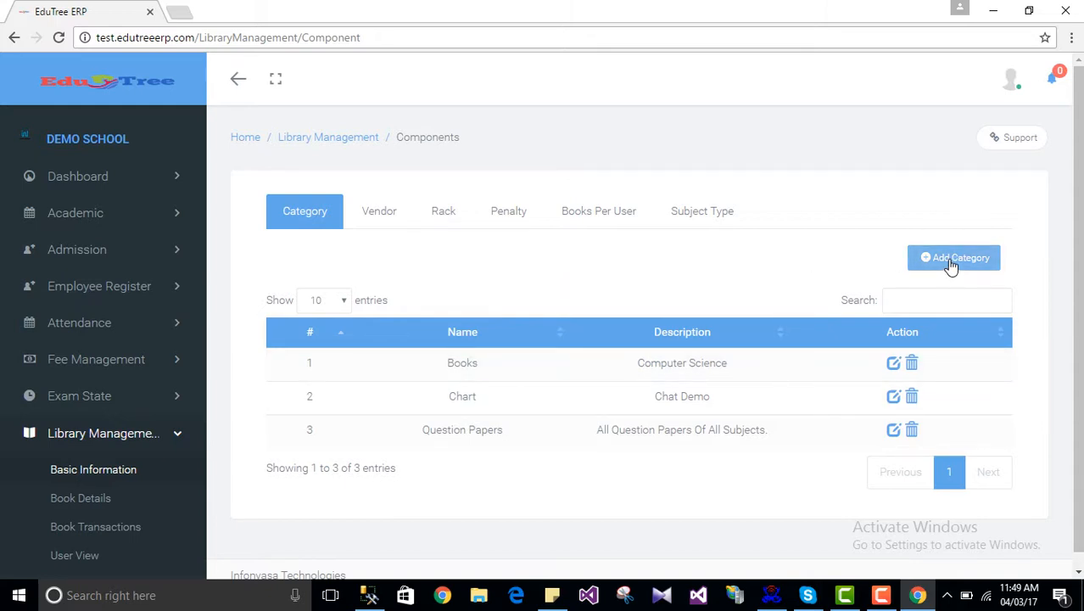
left_click(897, 271)
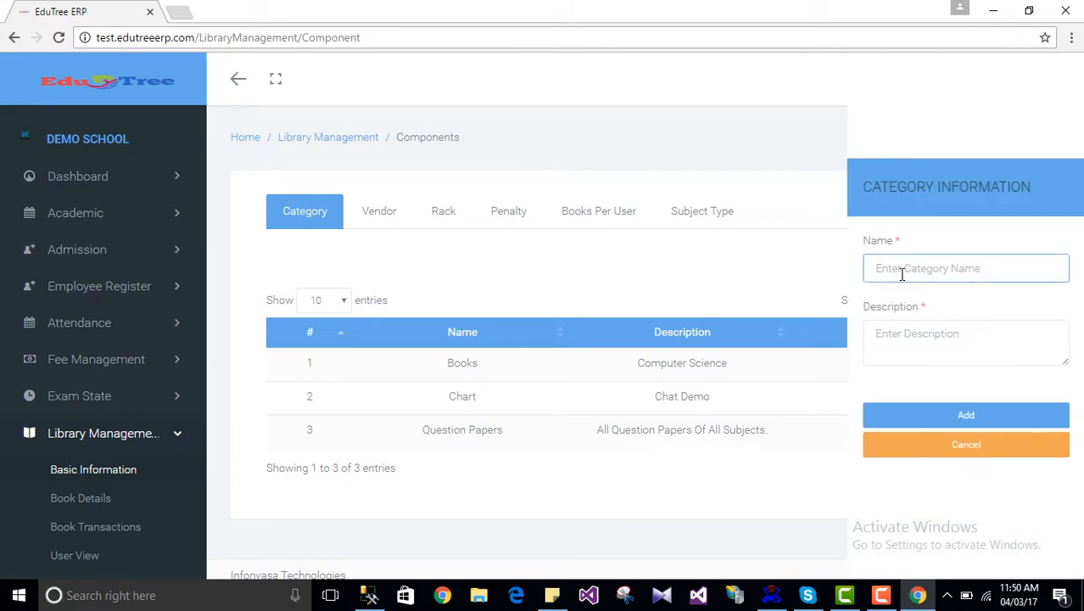
type("Magazine")
left_click(920, 340)
type("A")
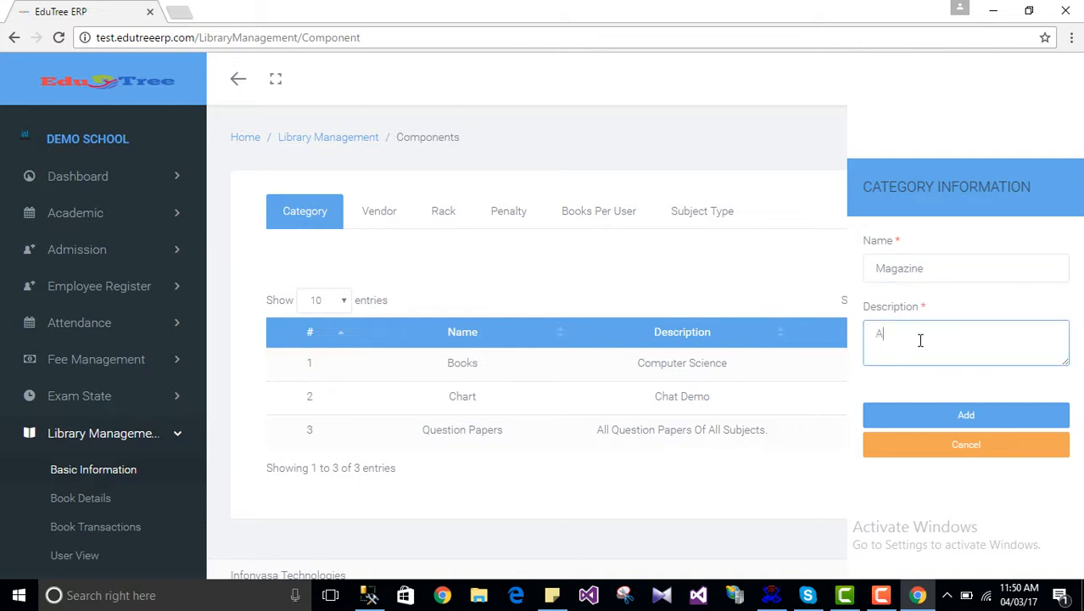
type("ll magazines")
left_click(958, 415)
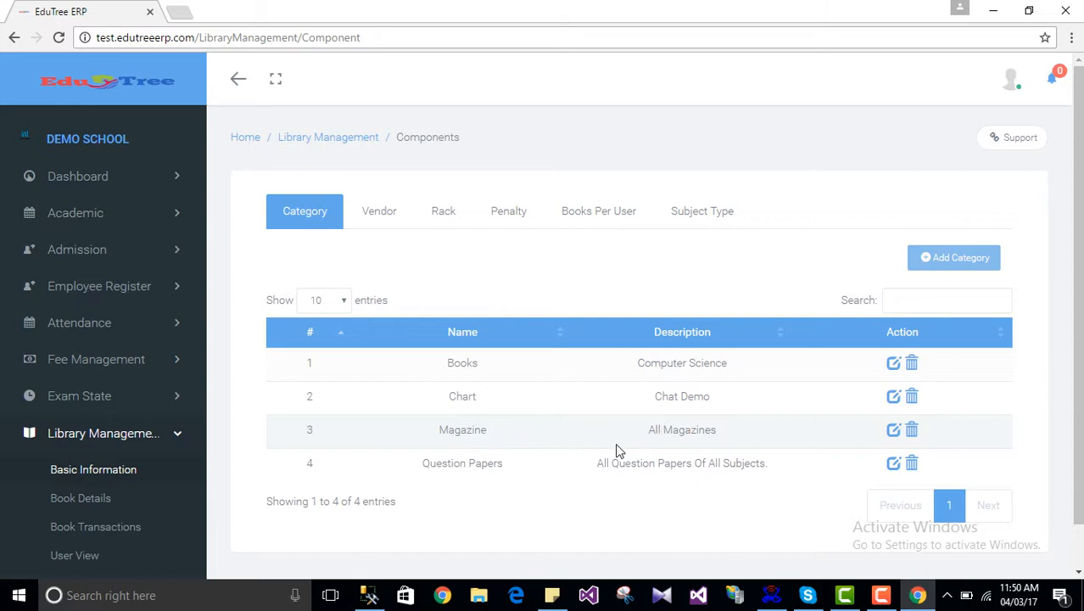
Step: Edit the Magazine category's name to 'Magazine 1' and update it
left_click(893, 431)
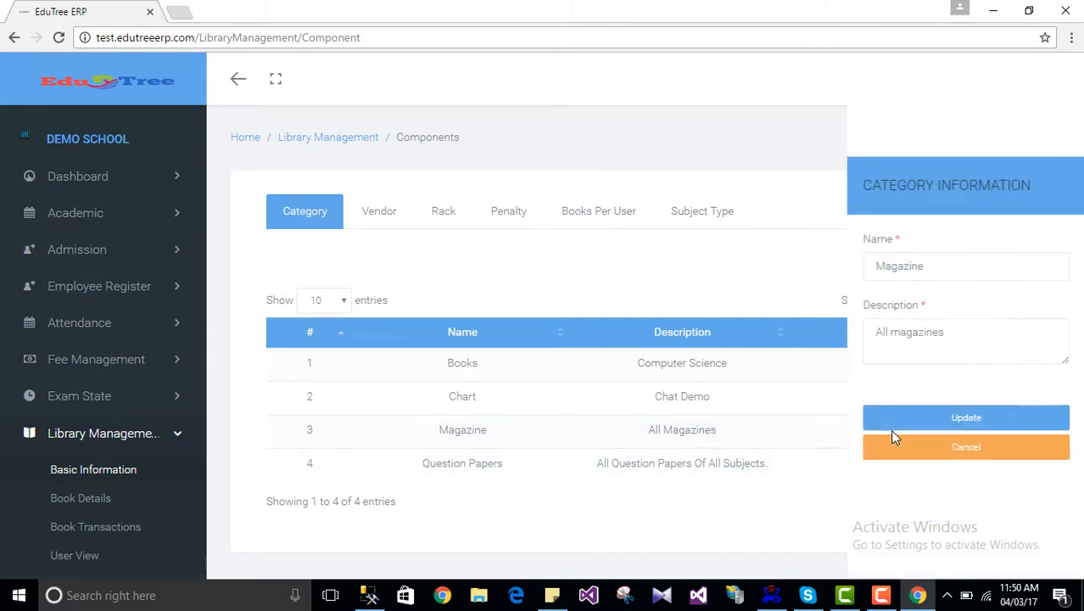
left_click(956, 264)
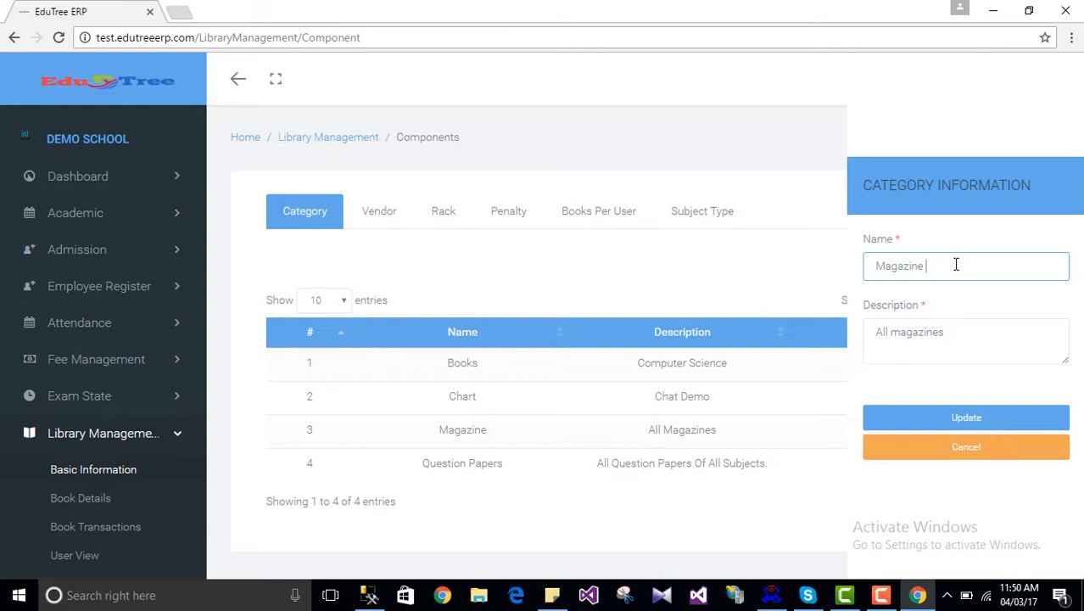
type("1")
left_click(964, 420)
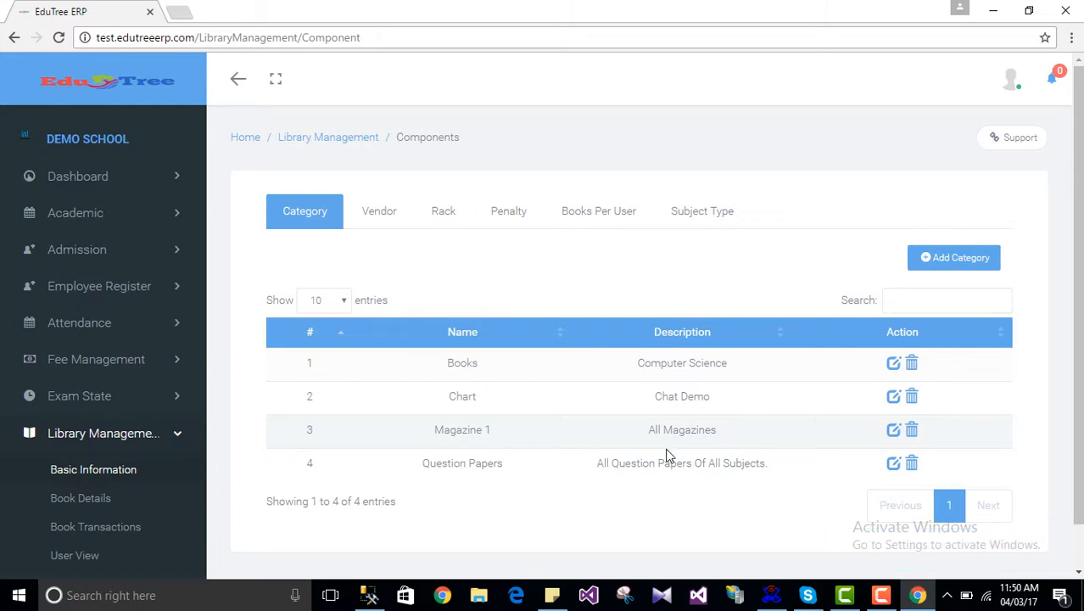
Step: Delete the Magazine 1 category, cancelling the first prompt and confirming the second
left_click(912, 431)
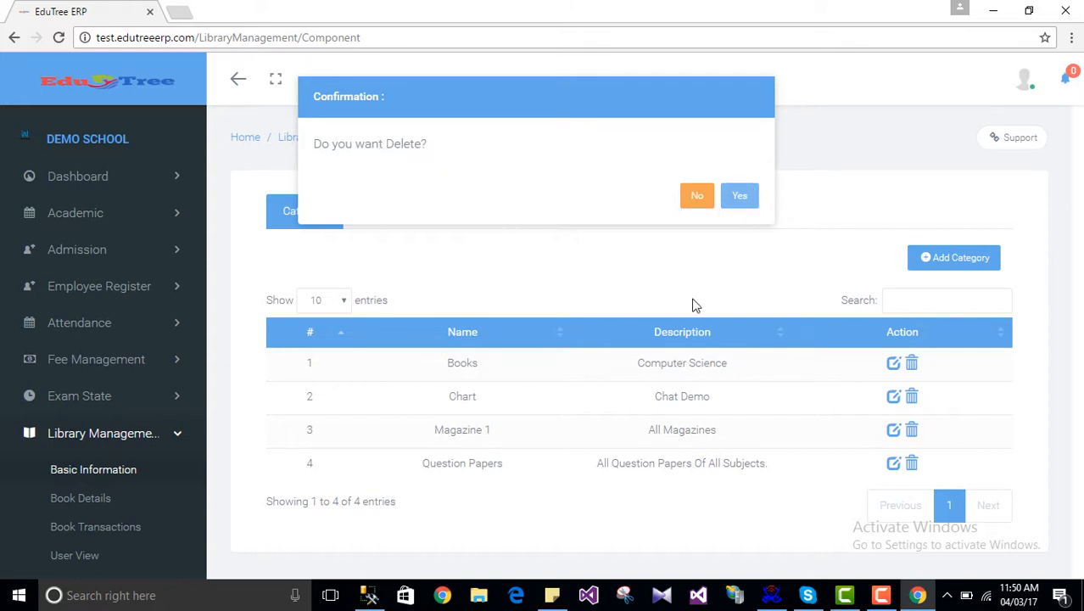
left_click(697, 197)
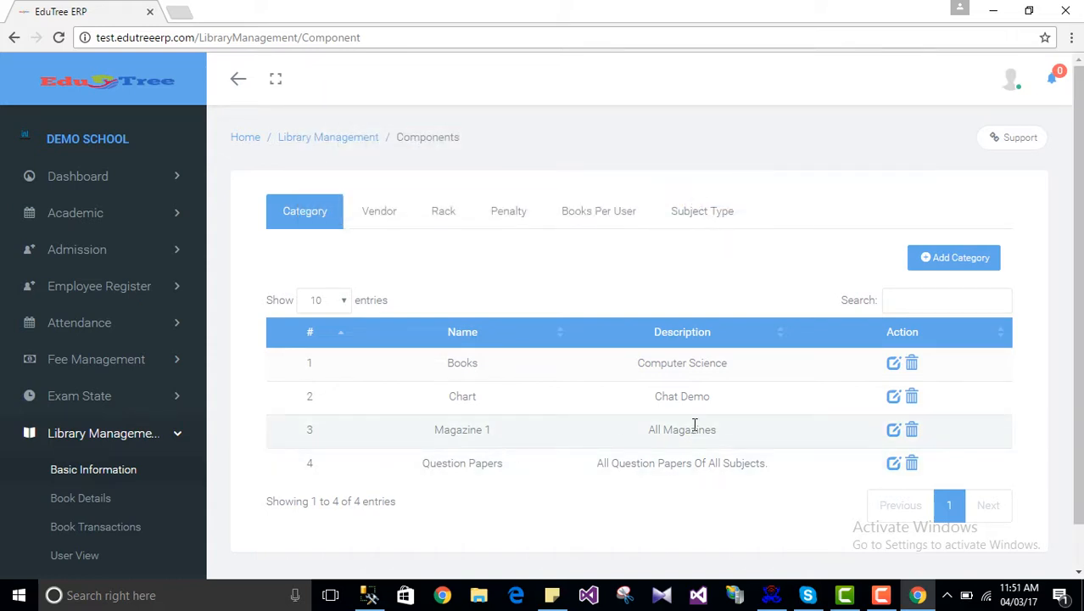
left_click(913, 434)
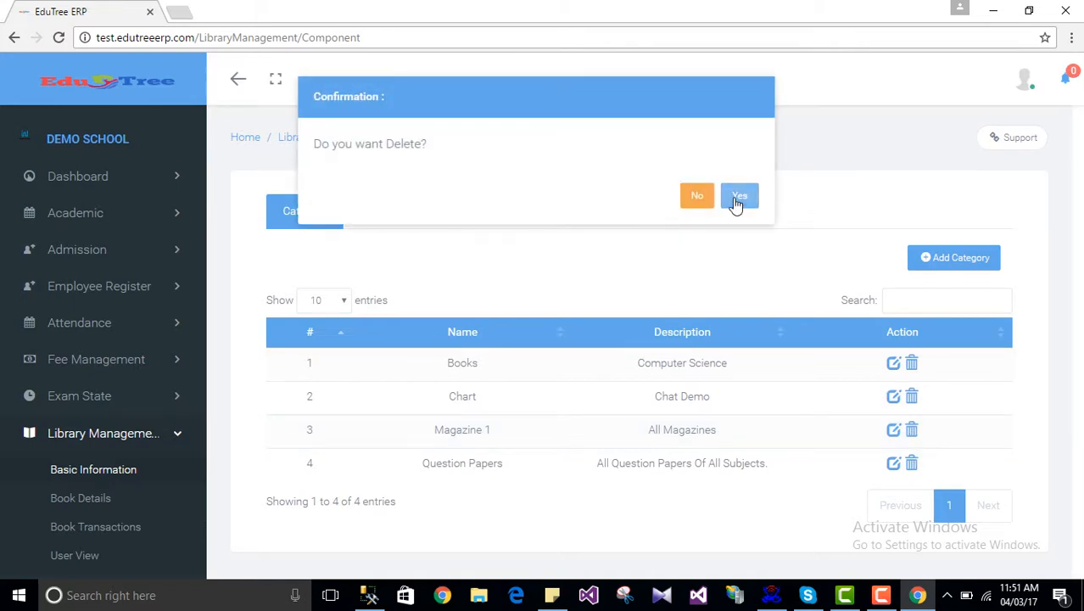
left_click(736, 201)
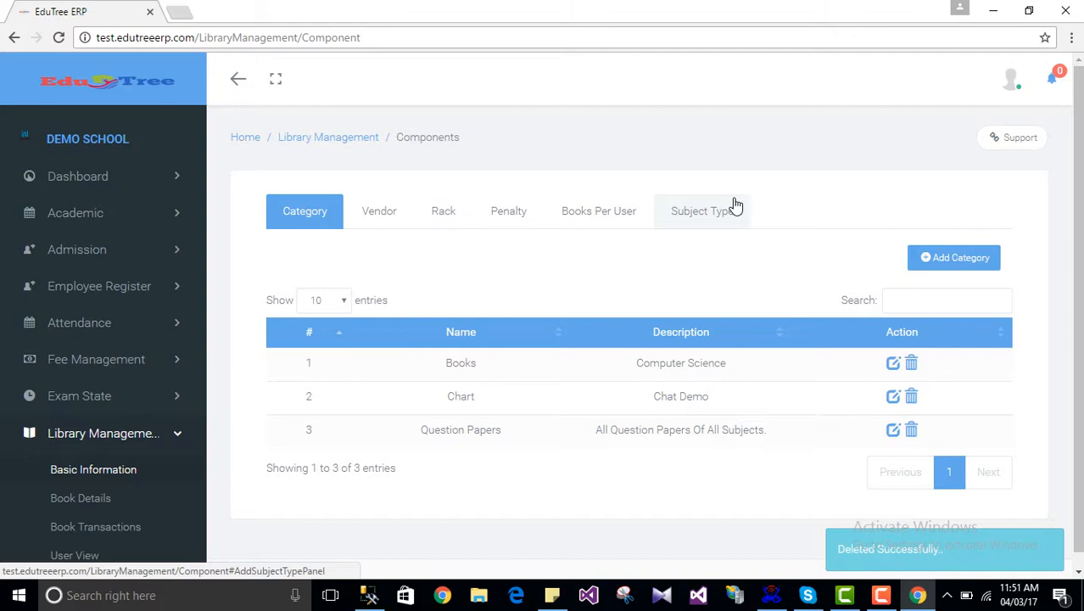
Step: In the Vendor tab, start a new vendor and enter its name and contact number
left_click(373, 219)
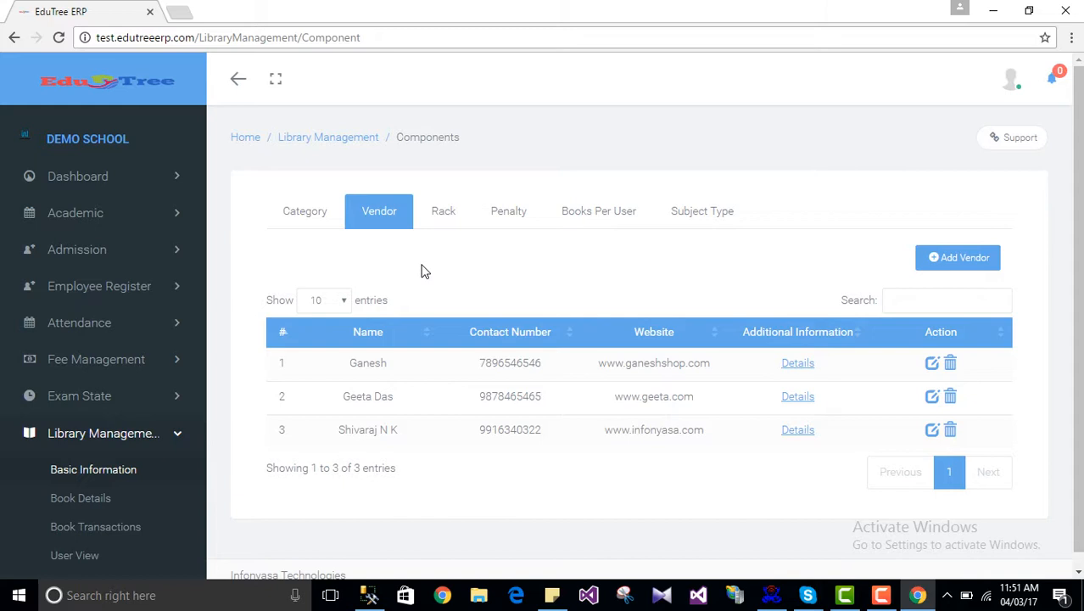
left_click(955, 259)
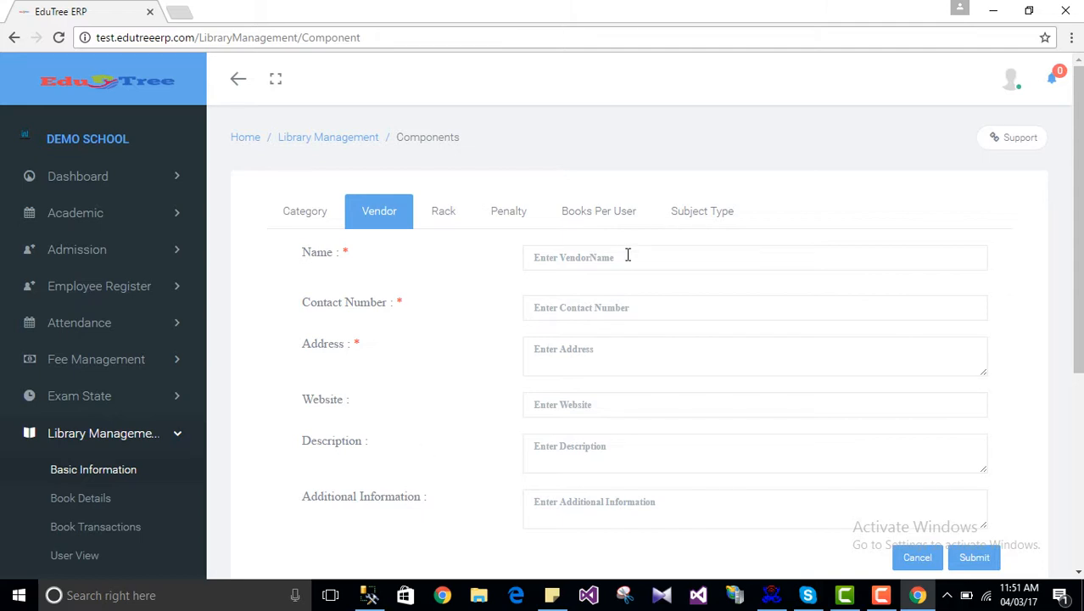
left_click(596, 258)
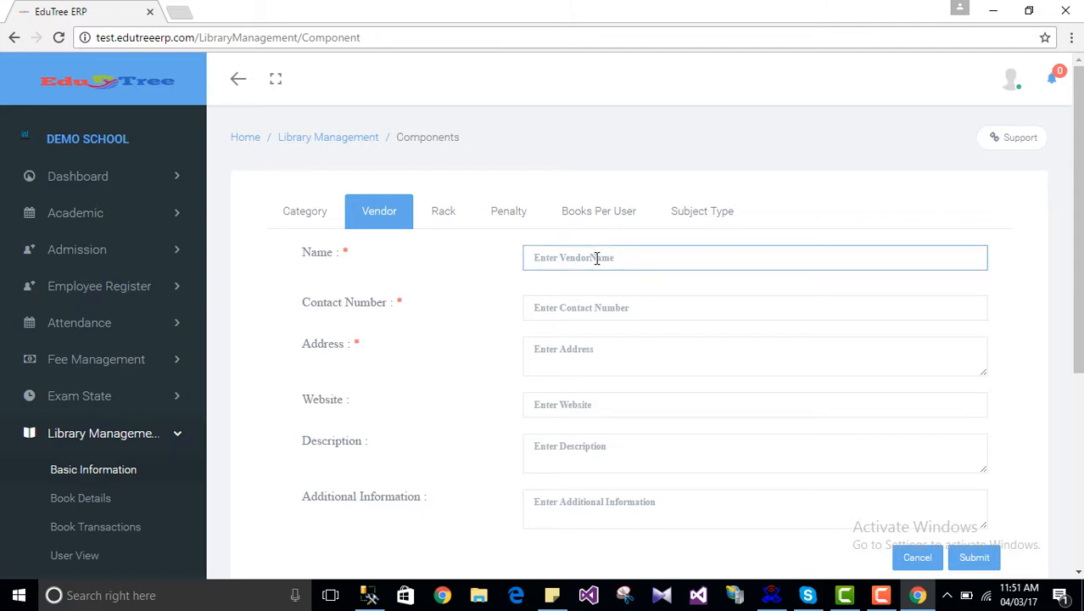
type("Deepa")
key("Tab")
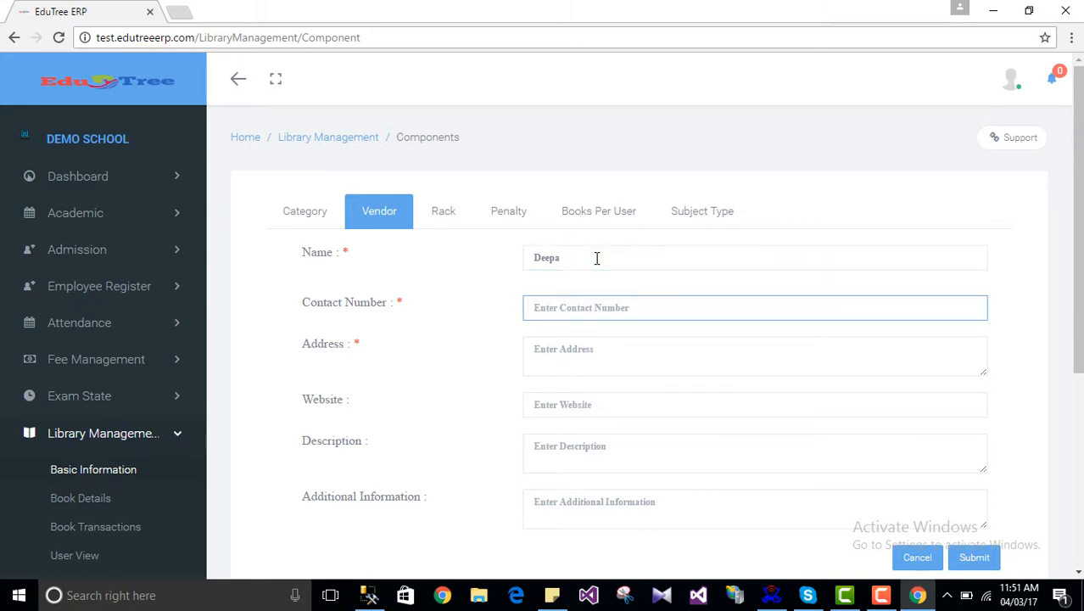
Step: Enter the vendor address 'Bangalore', leave the website blank and submit
left_click(598, 346)
type("Ban")
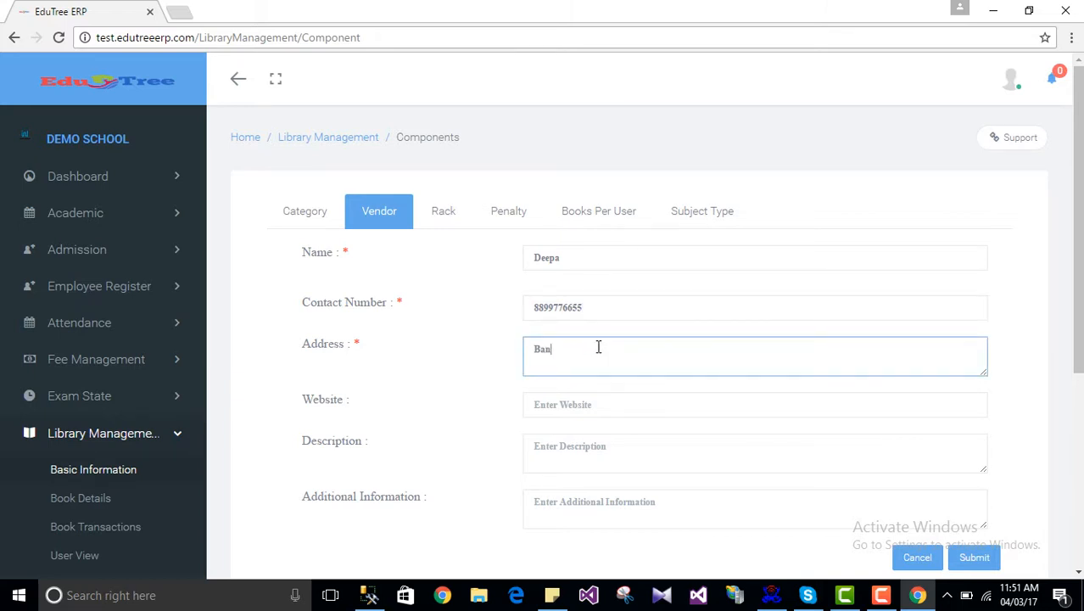
type("galore")
left_click(593, 409)
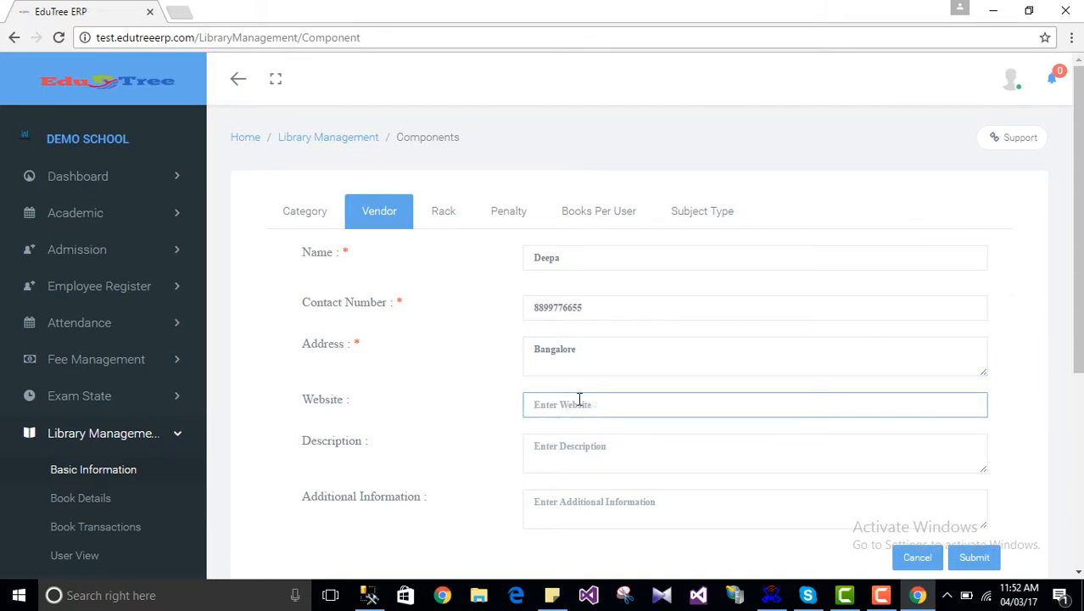
scroll(621, 445, "down", 2)
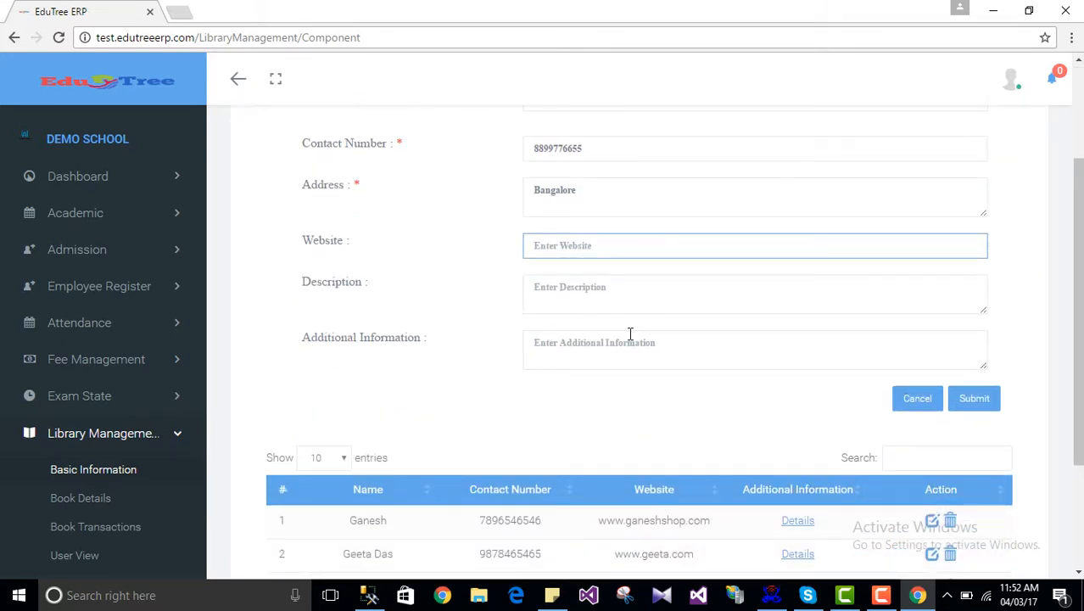
scroll(630, 333, "up", 1)
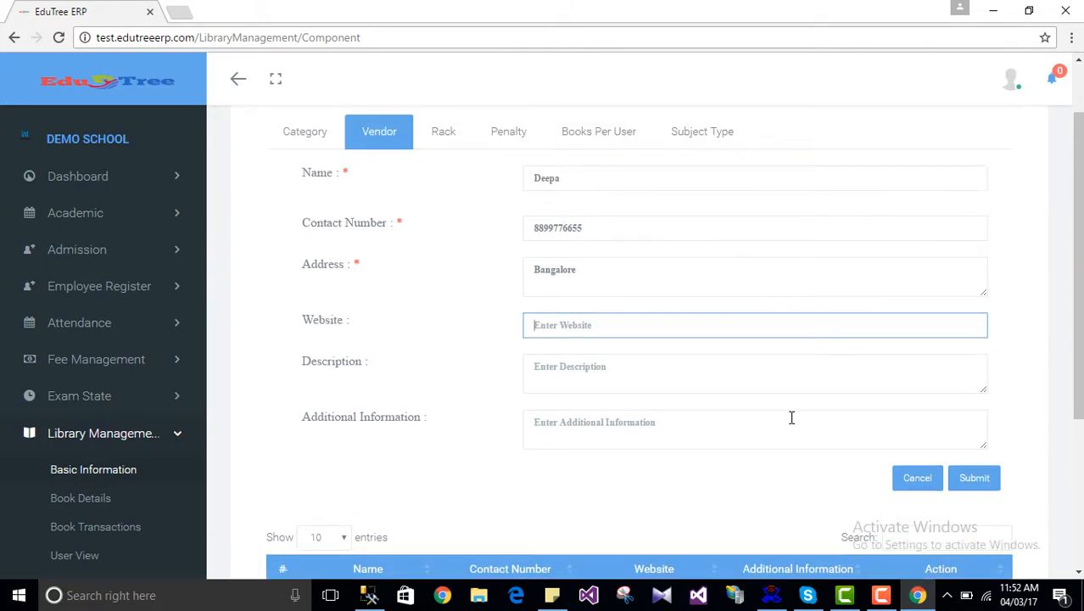
scroll(944, 486, "down", 3)
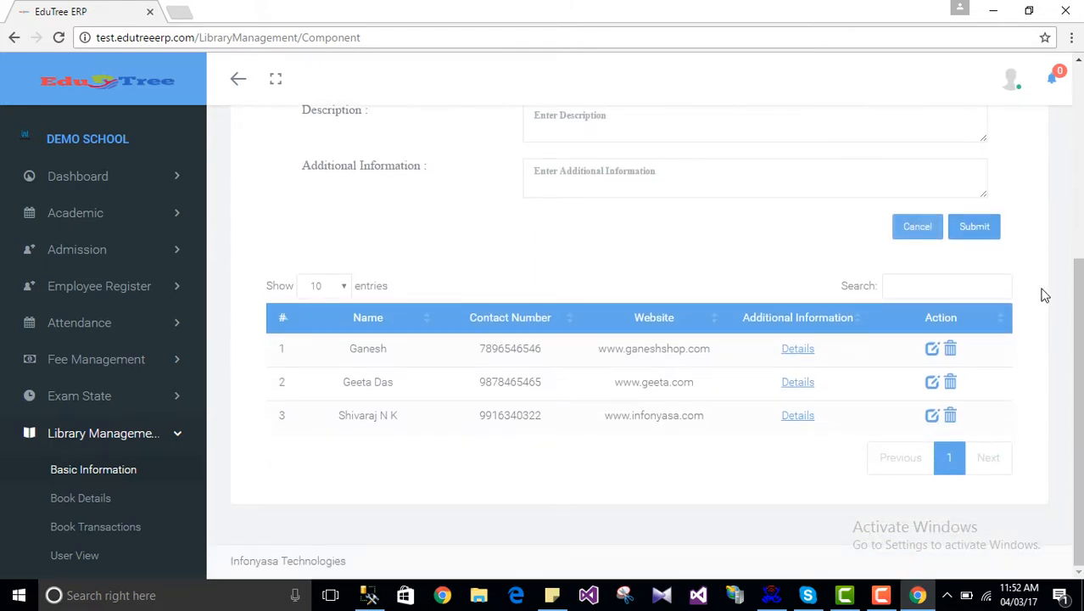
left_click(981, 228)
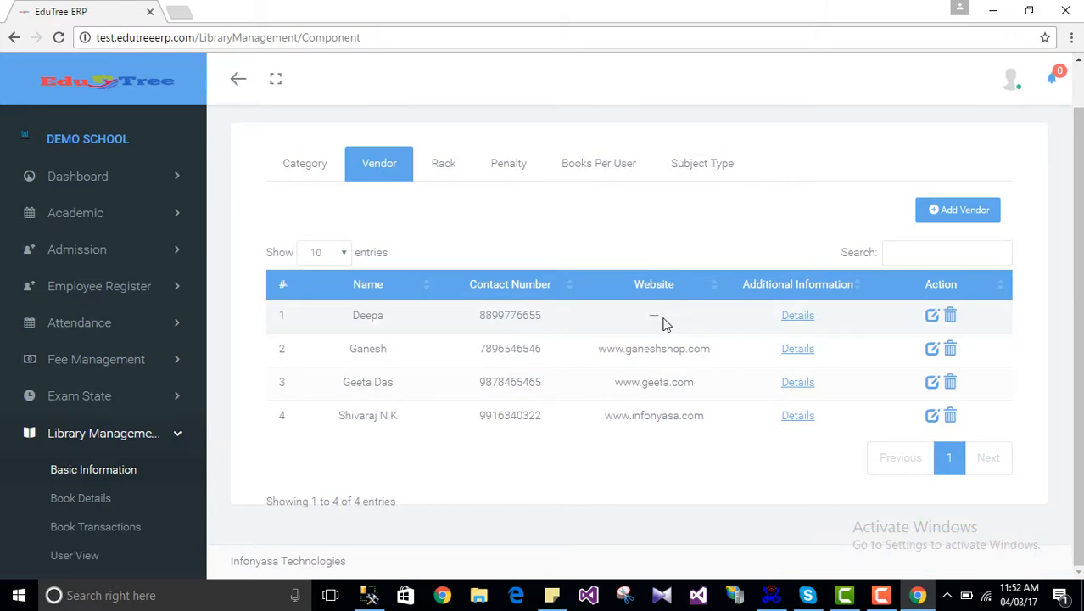
left_click(790, 321)
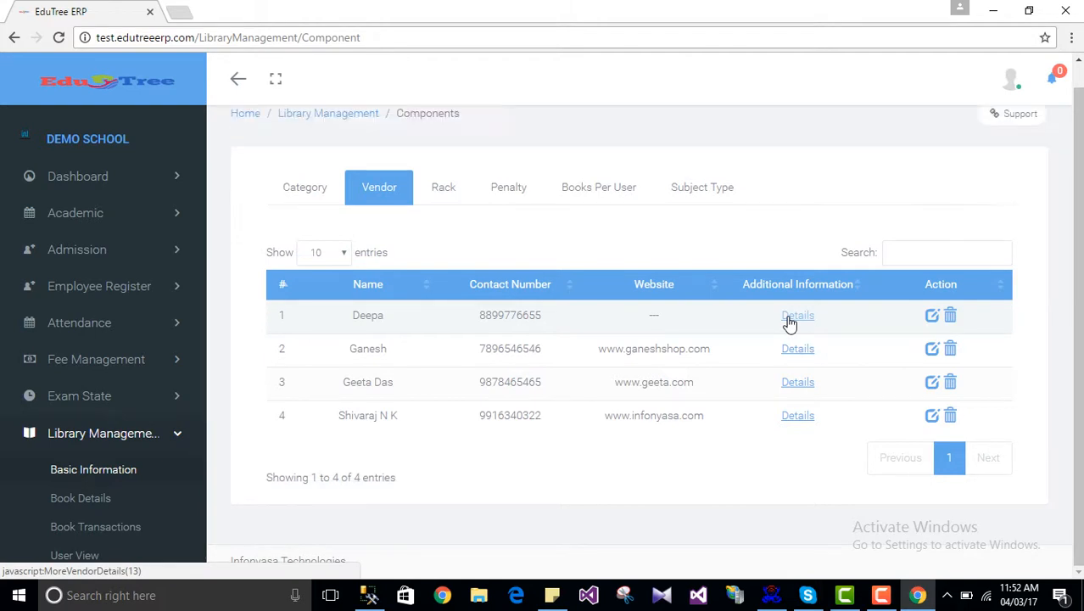
scroll(740, 282, "up", 1)
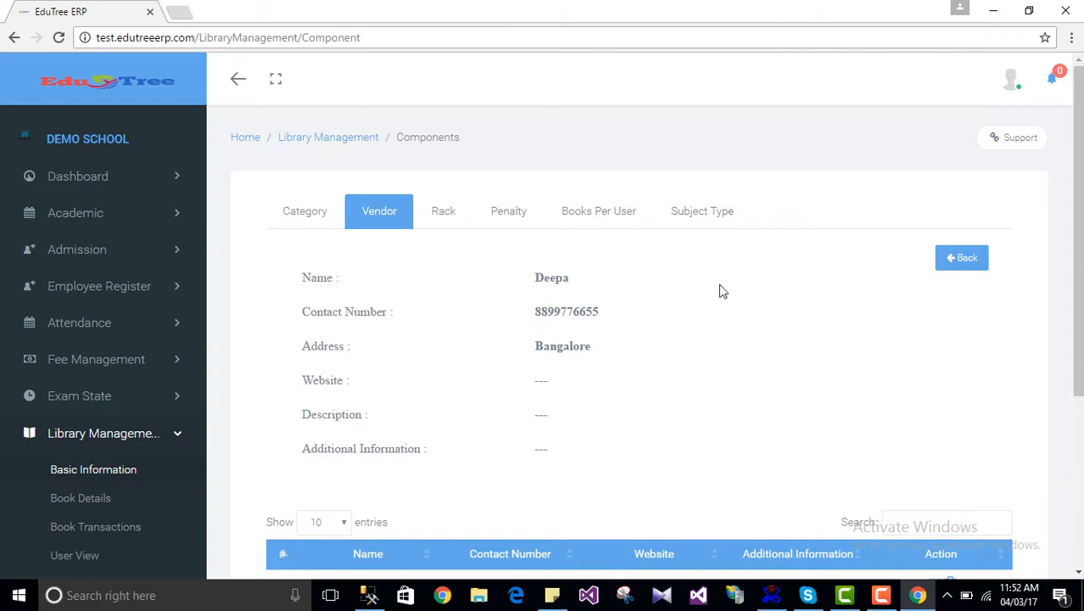
left_click(967, 261)
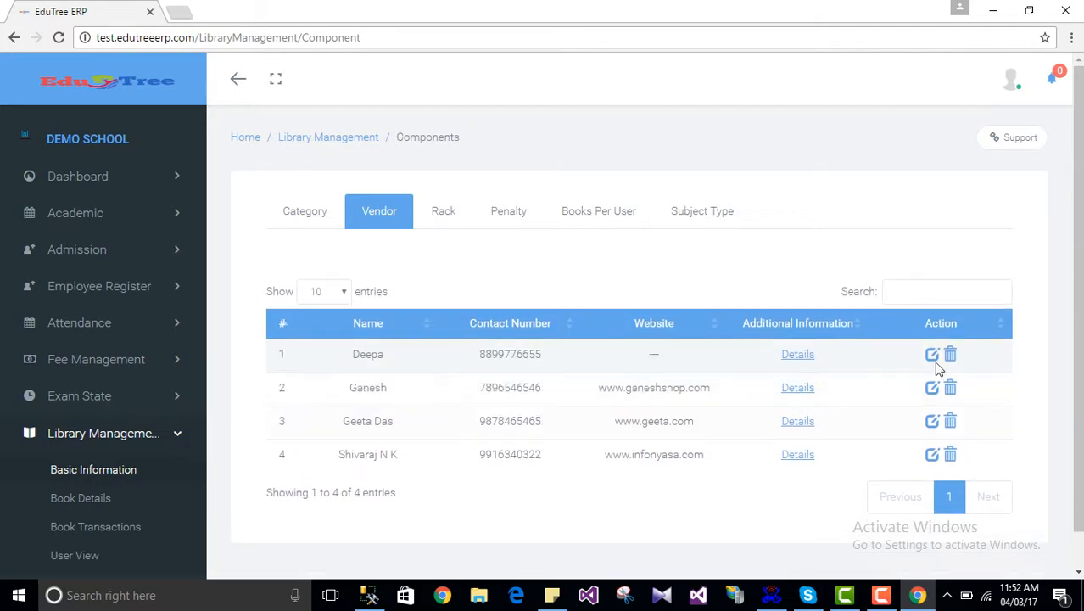
left_click(932, 363)
left_click(563, 404)
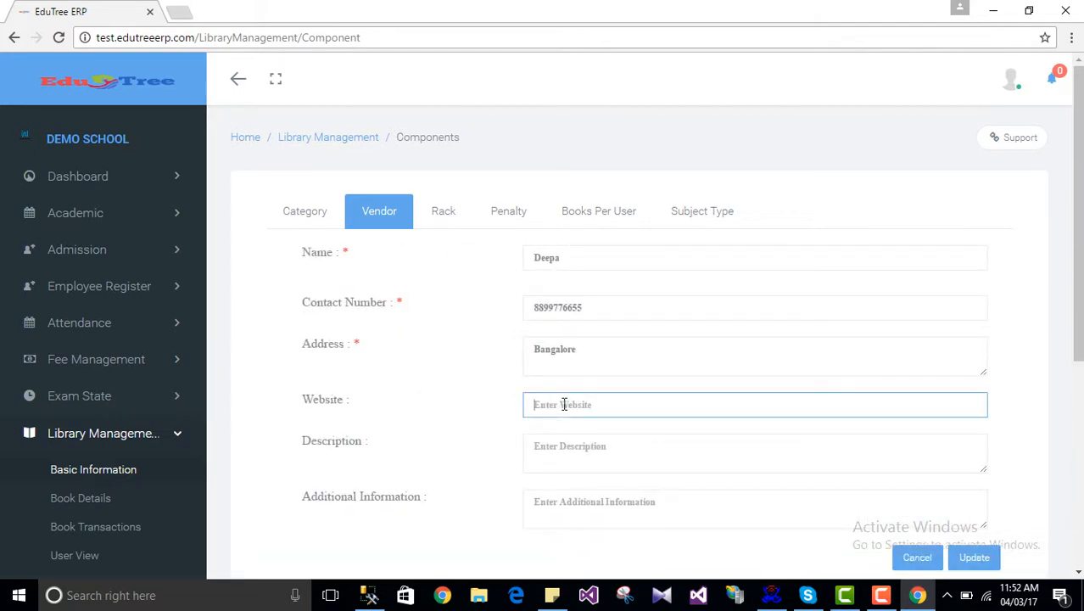
type("www.deepa.com")
scroll(566, 405, "down", 2)
left_click(971, 411)
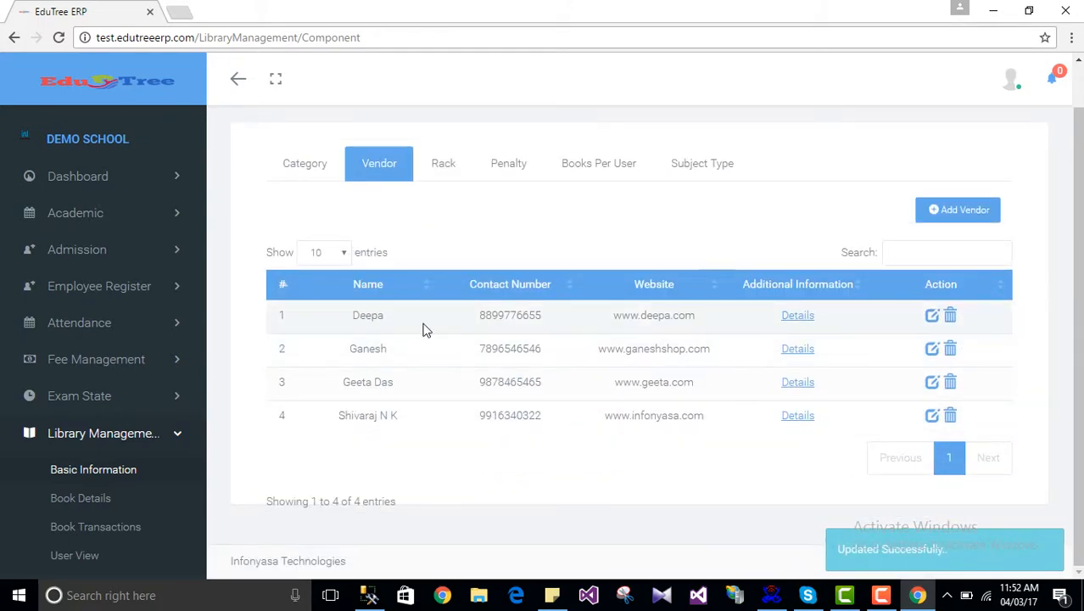
left_click(788, 315)
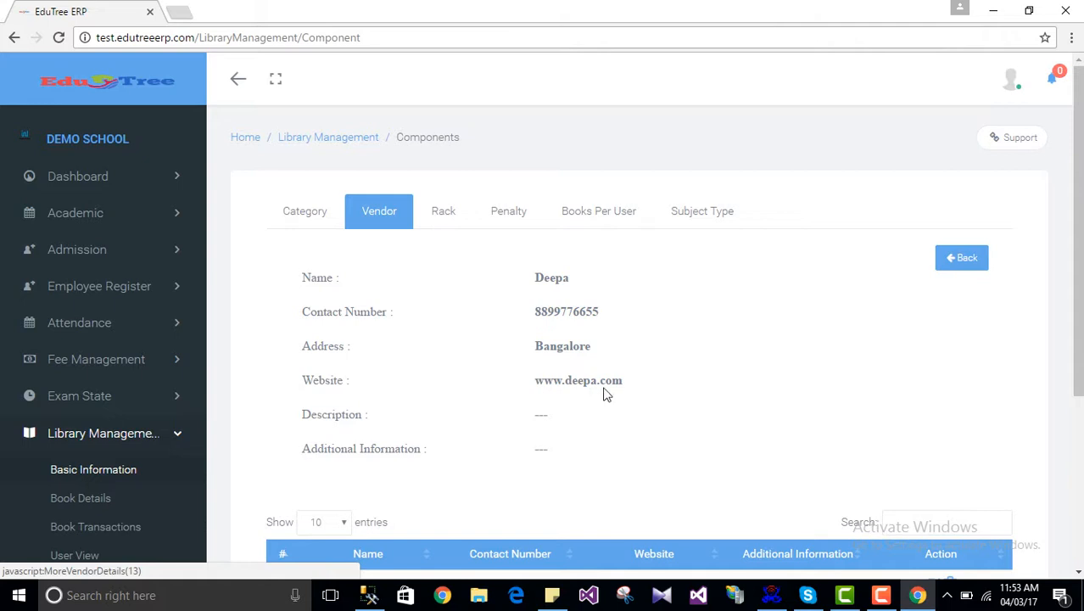
left_click(959, 265)
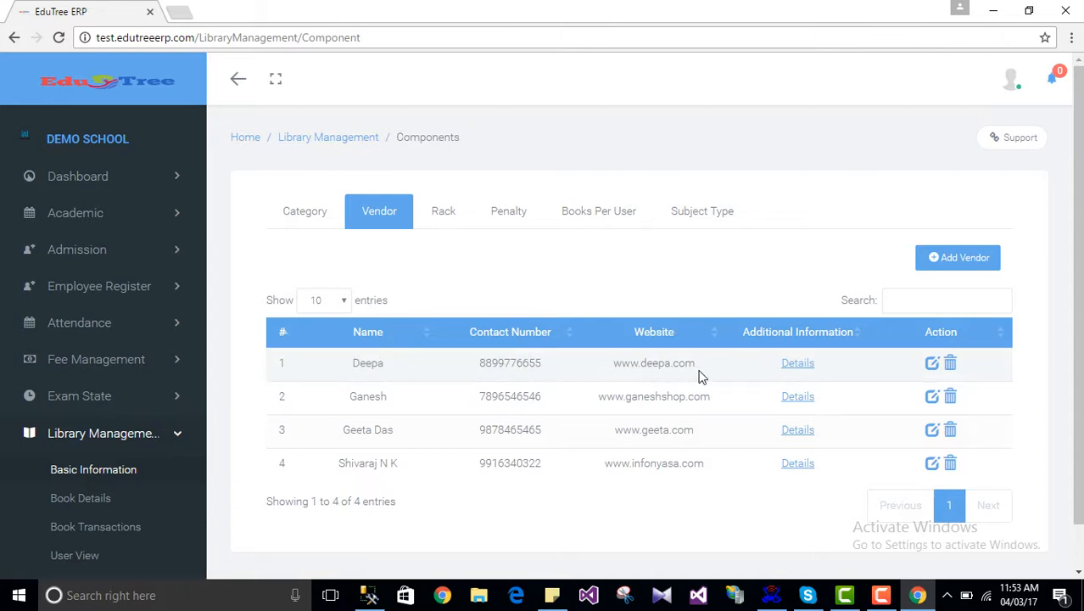
Step: Delete the new vendor with a Yes confirmation, then switch to the Rack list
left_click(950, 364)
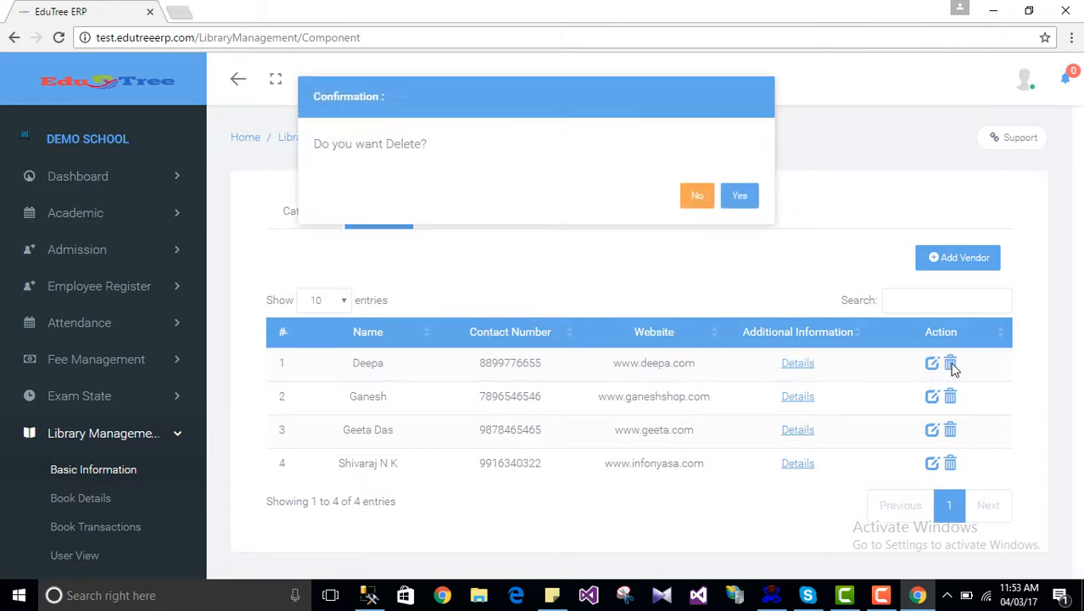
left_click(743, 201)
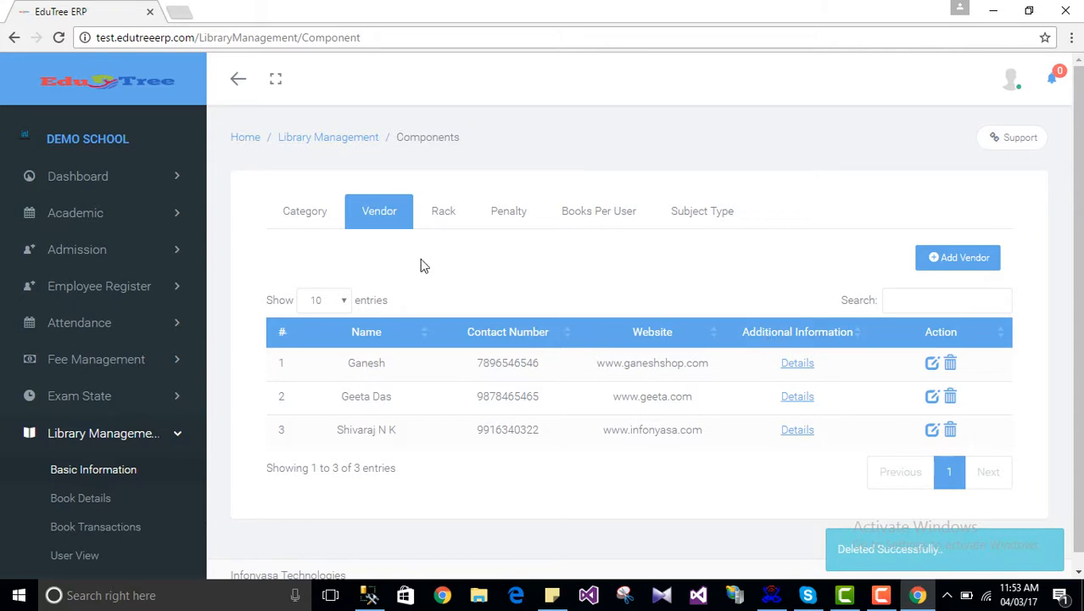
left_click(441, 213)
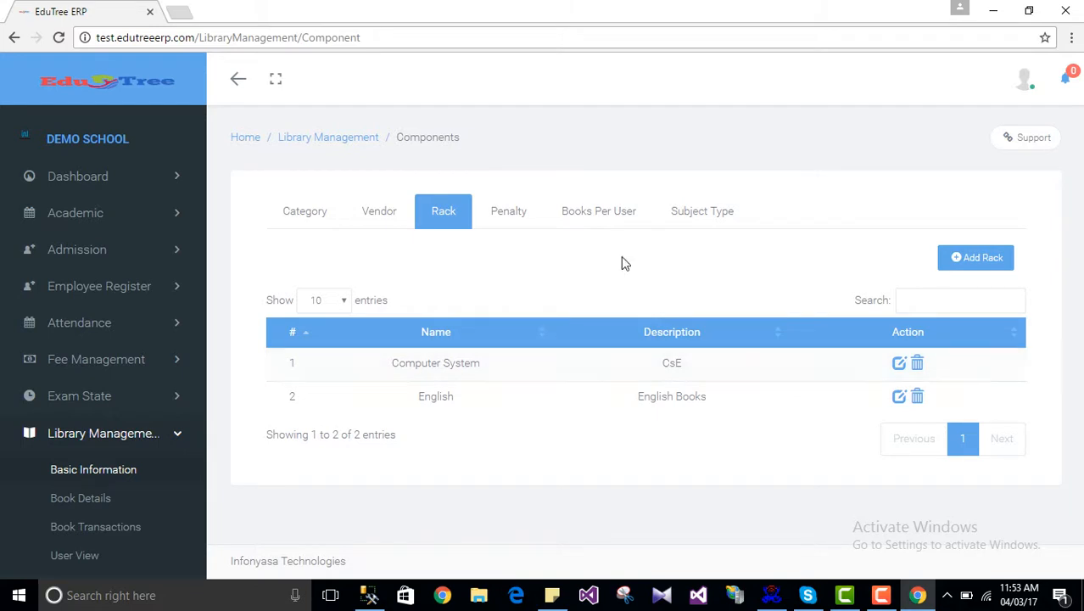
Step: Add a rack named 'Science' with the description 'All science books are kept here'
left_click(978, 266)
left_click(975, 262)
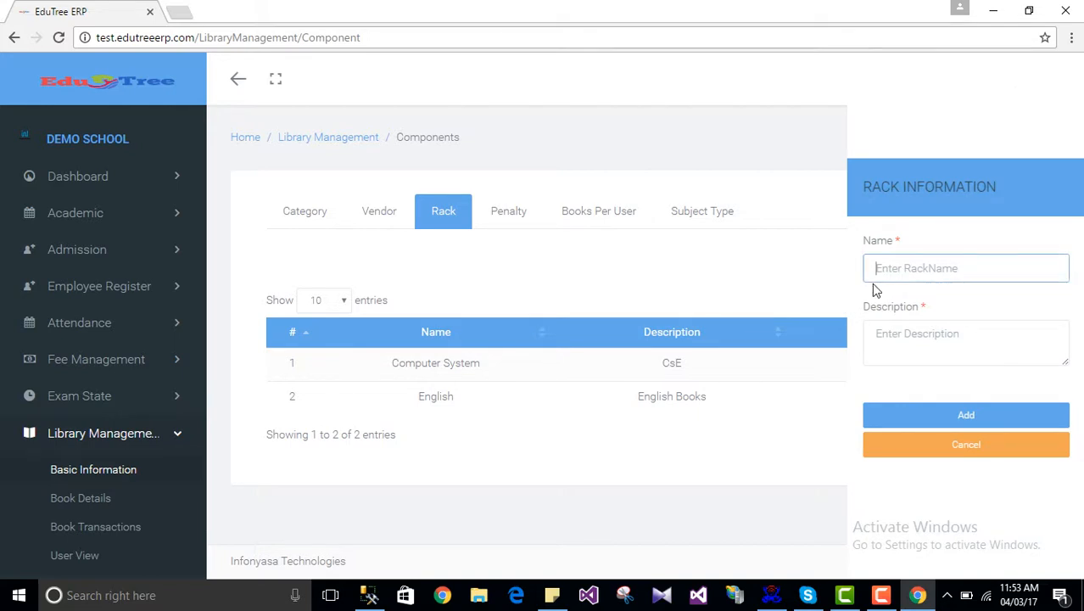
type("Science")
key("Tab")
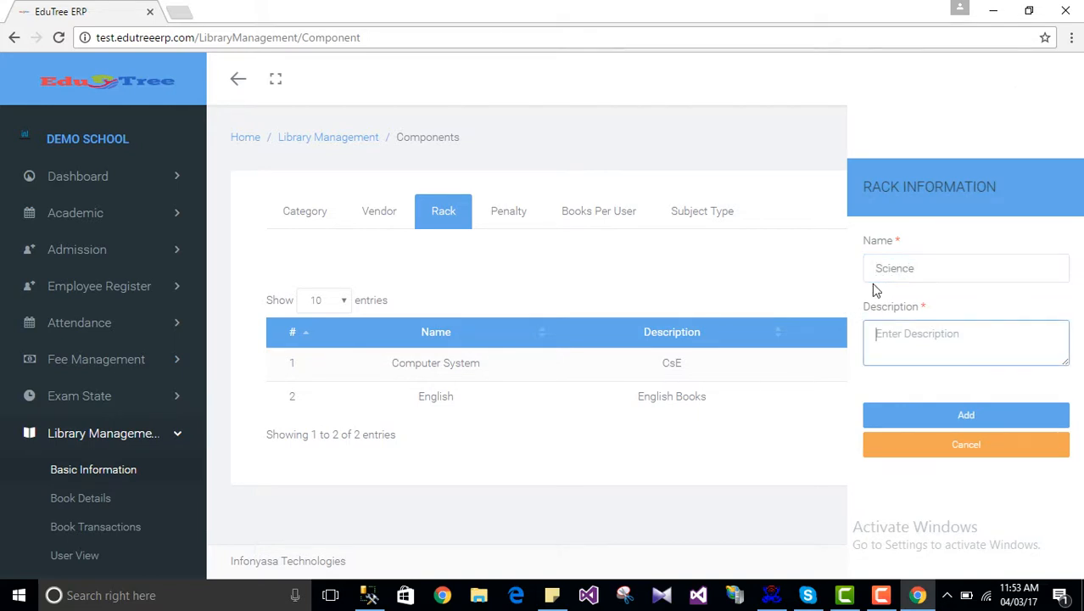
type("All science books are kep")
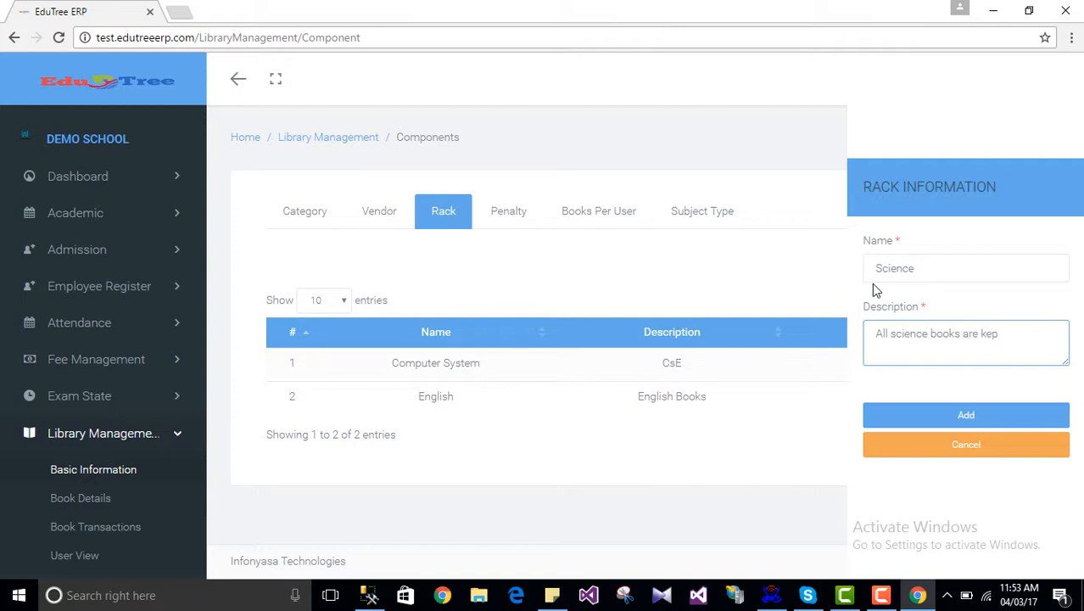
type("t here")
left_click(968, 418)
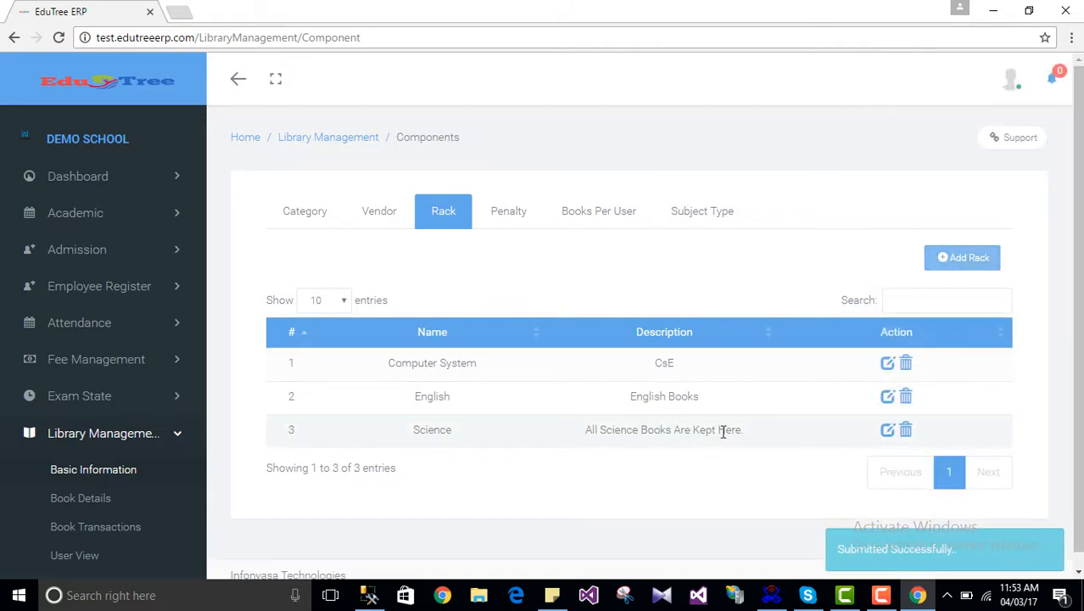
Step: Rename the Science rack to Science-1, then delete it, leaving Computer System and English
left_click(888, 432)
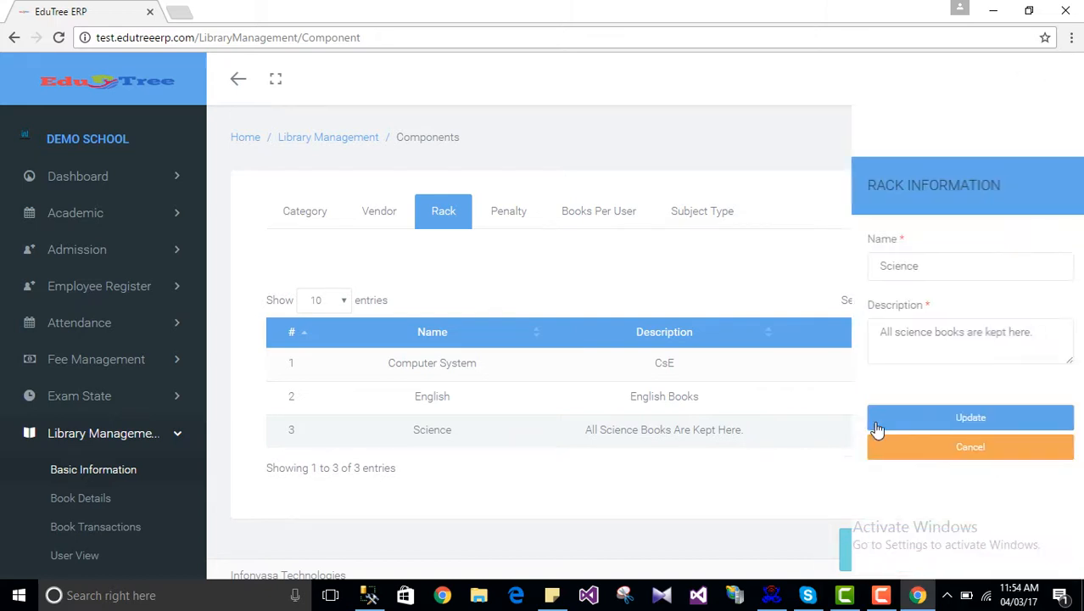
left_click(926, 270)
type("-1")
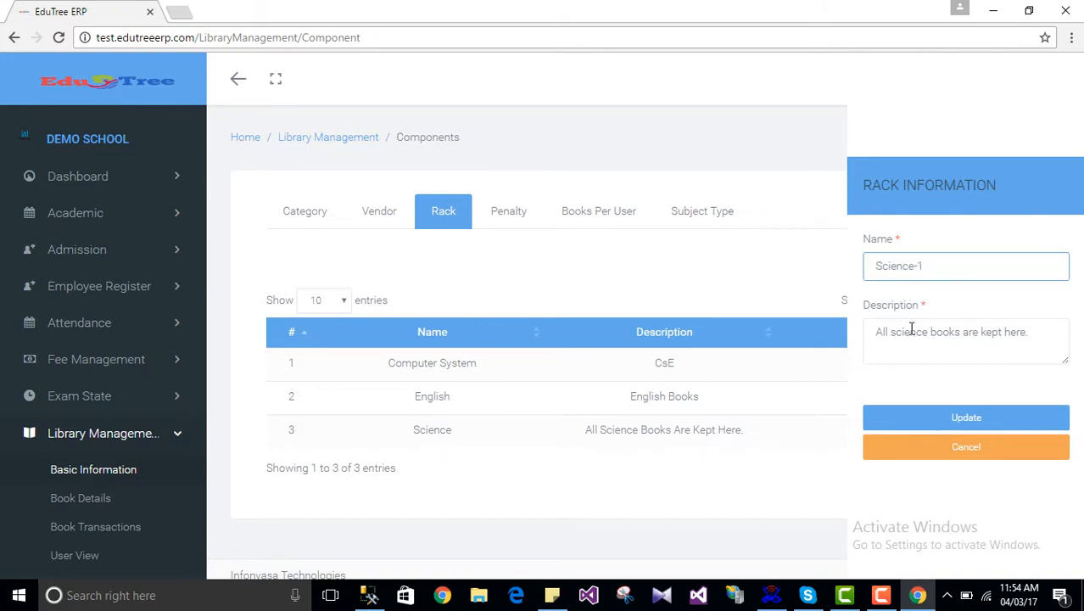
left_click(964, 422)
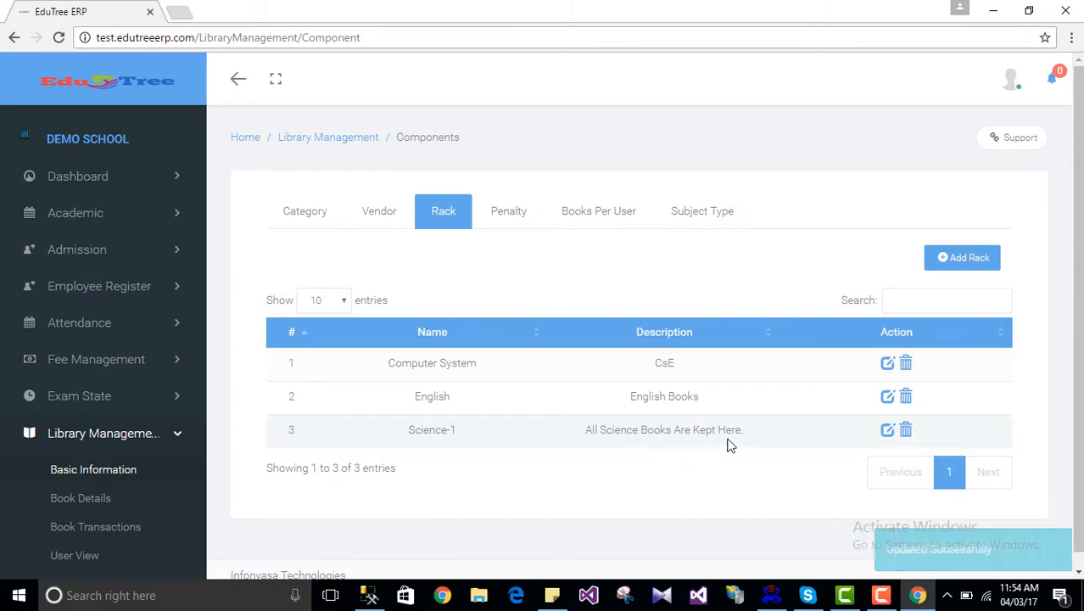
left_click(906, 429)
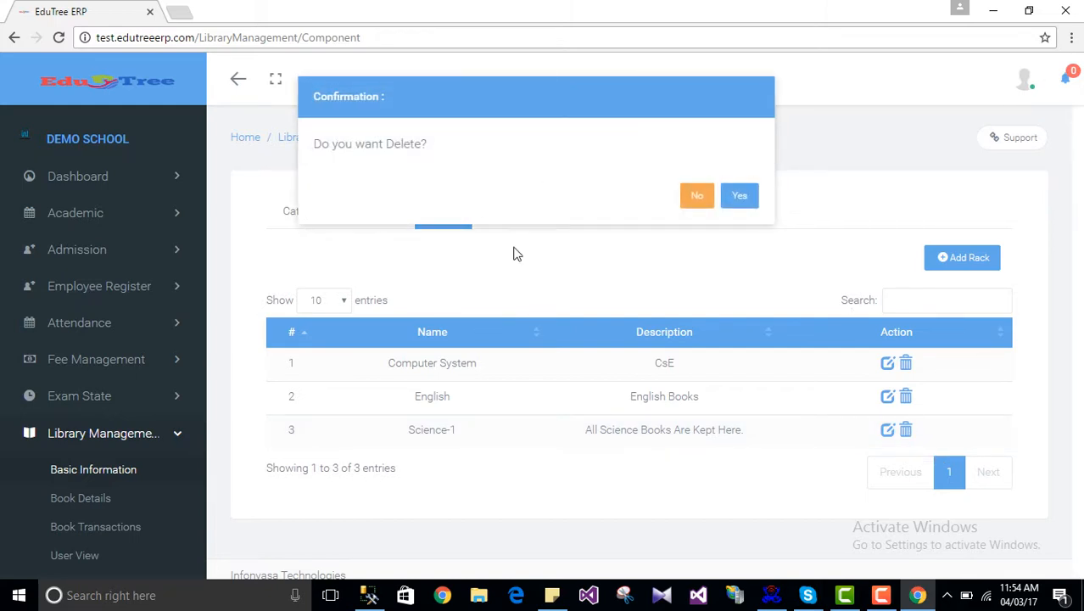
left_click(738, 195)
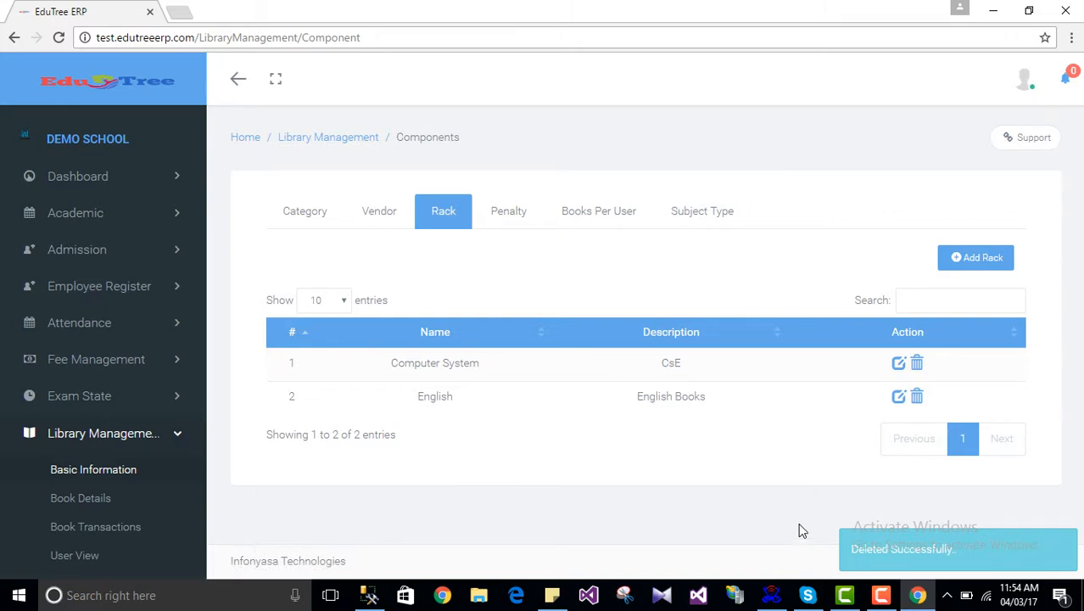
Step: Show the Penalty settings, where a per-day amount of 3 is set as applying
left_click(505, 217)
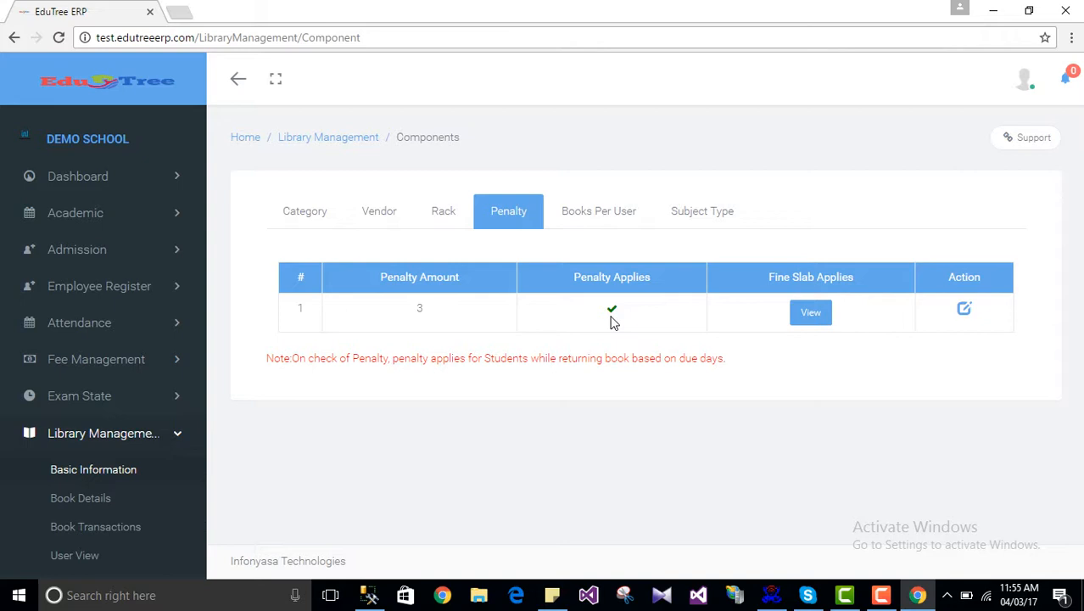
Step: Change Penalty Per Day from 3 to 5, untick Penalty Applies and update
left_click(964, 311)
left_click(891, 290)
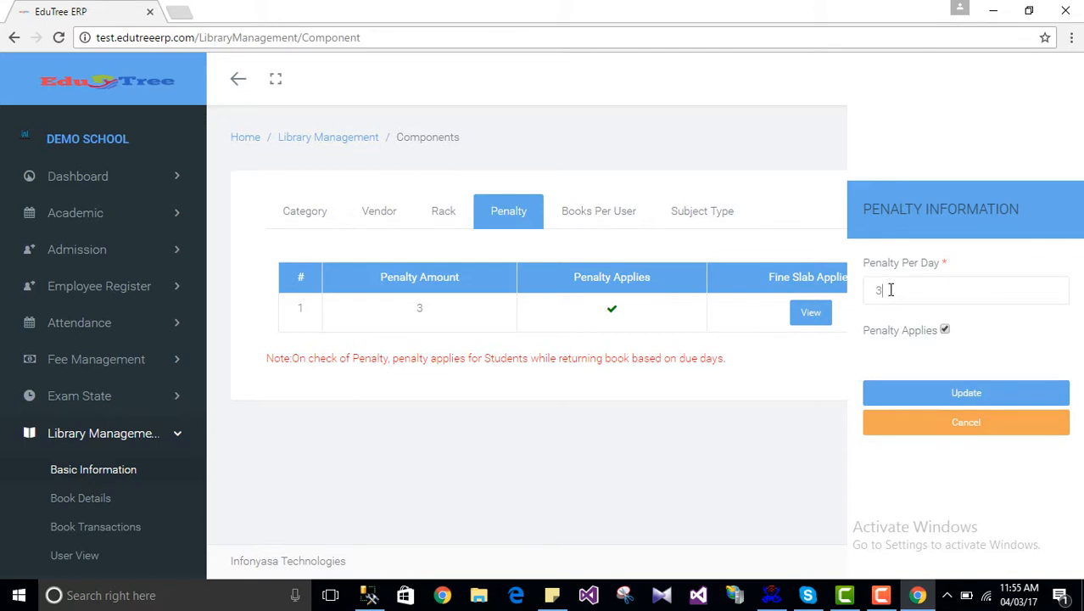
key("BackSpace")
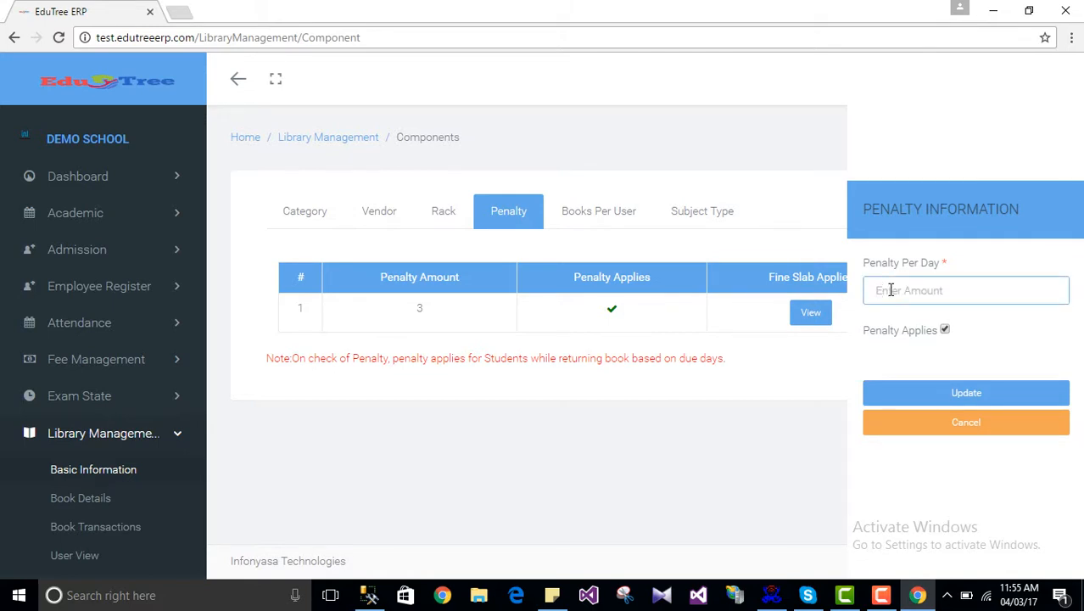
type("5")
left_click(945, 331)
left_click(977, 395)
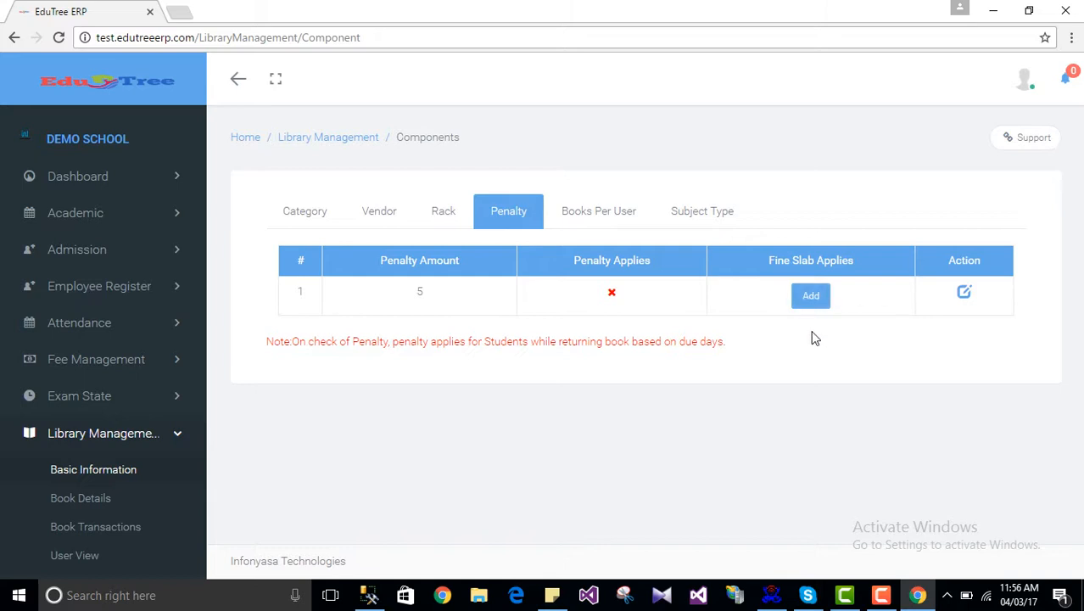
Step: Dismiss the fine-slab warning and tick Penalty Applies again on the 5-per-day penalty
left_click(810, 299)
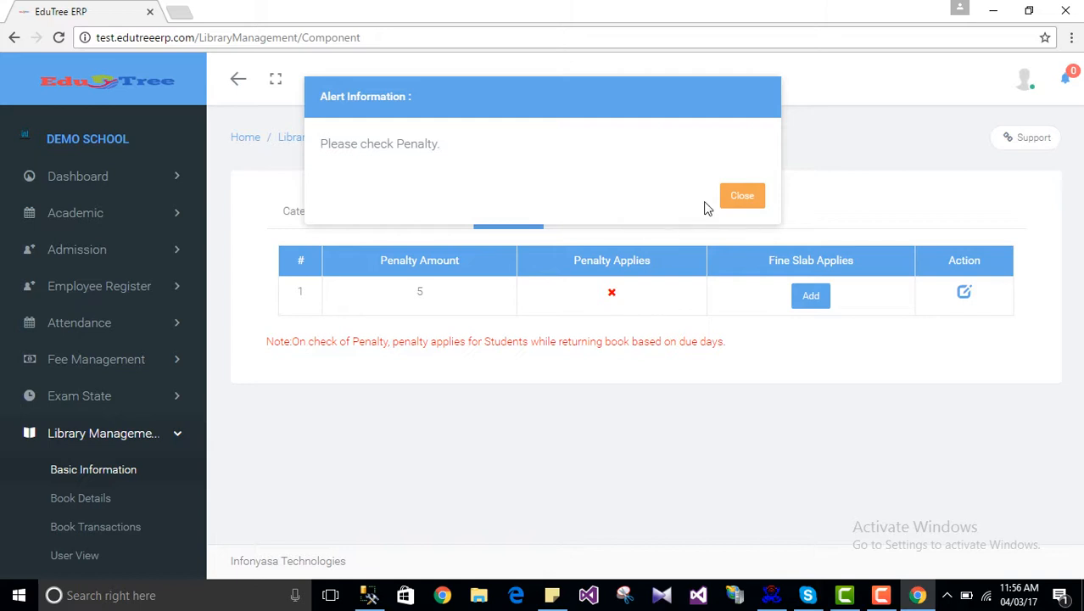
left_click(734, 202)
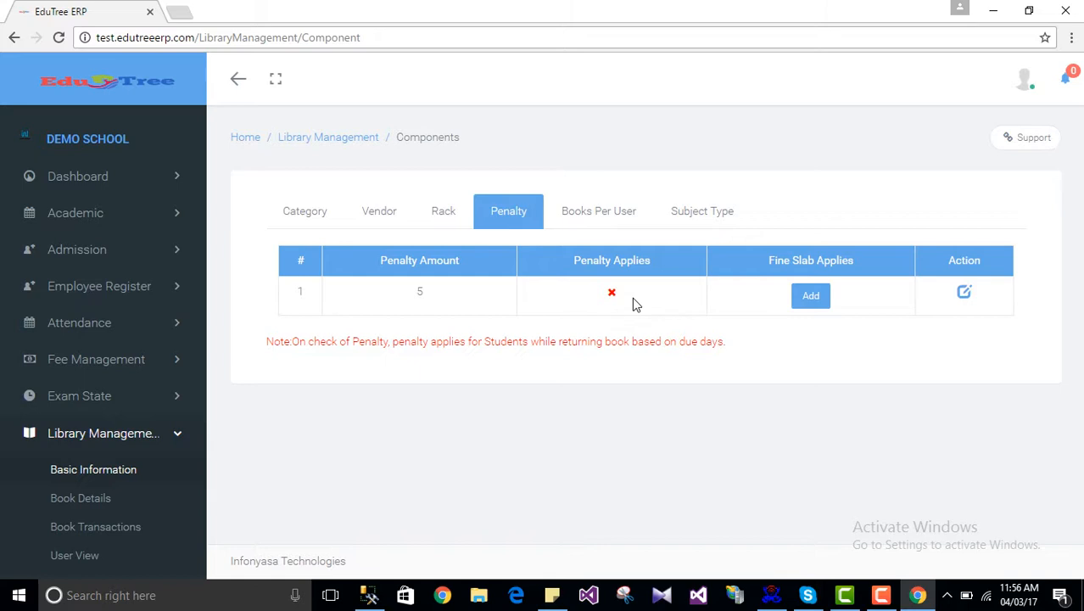
left_click(964, 292)
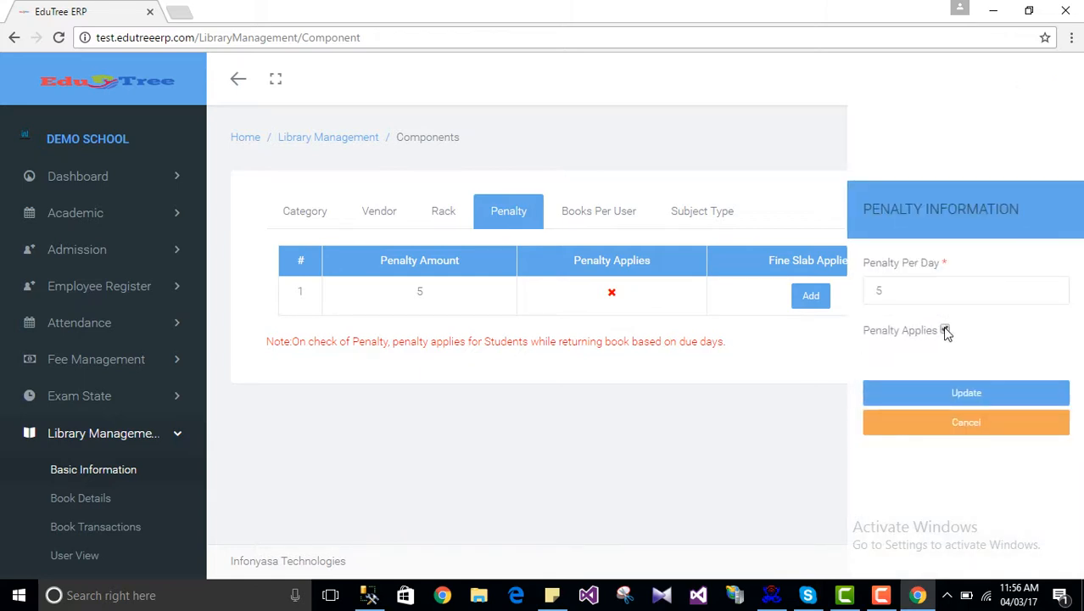
left_click(945, 330)
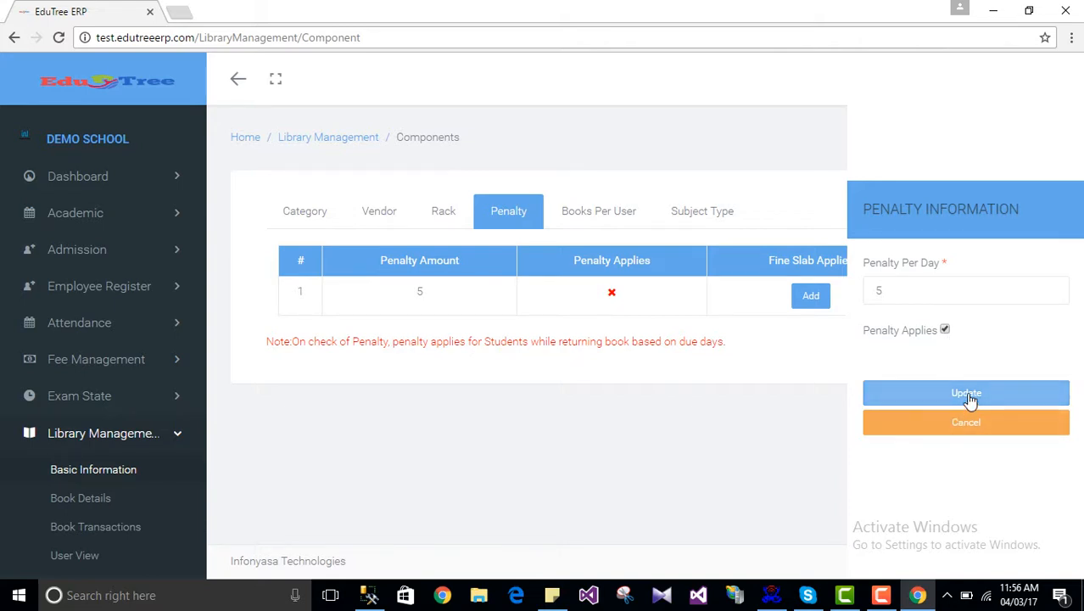
left_click(967, 397)
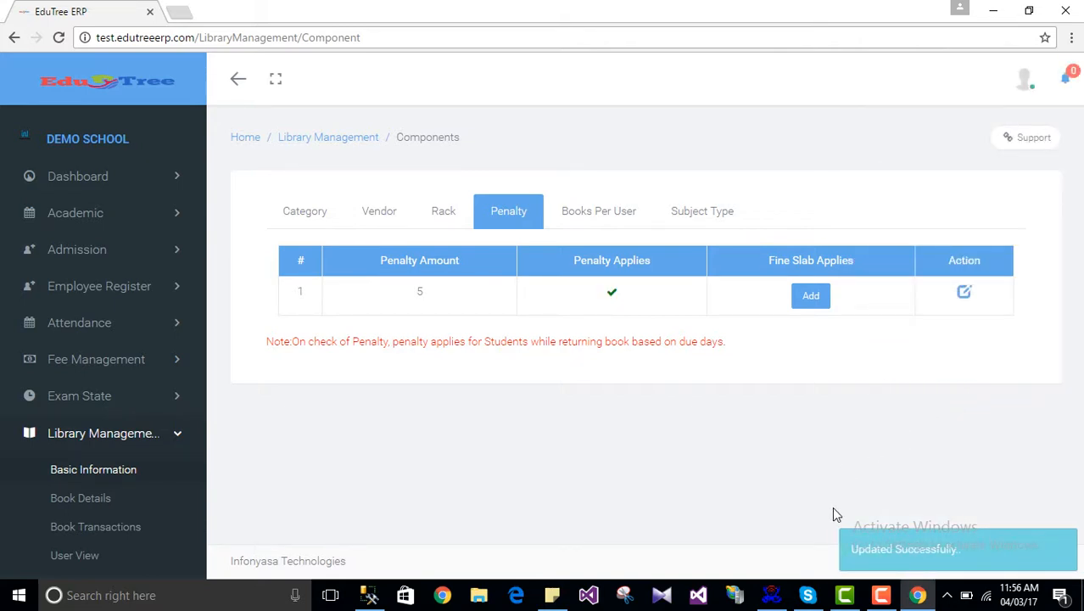
left_click(814, 296)
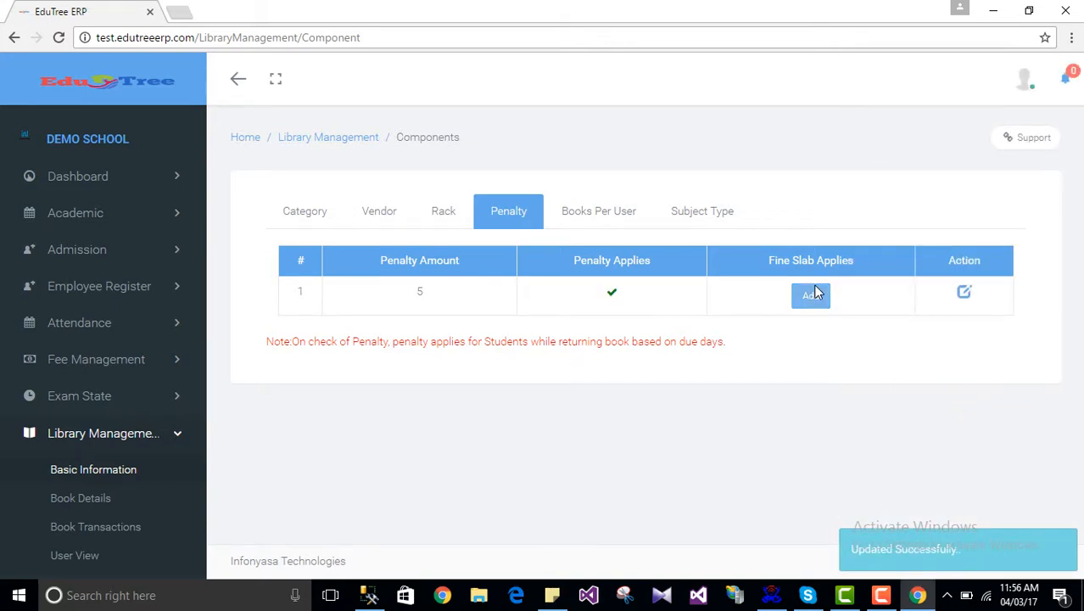
Step: Add a fine slab charging 2 extra after 10 days
left_click(406, 314)
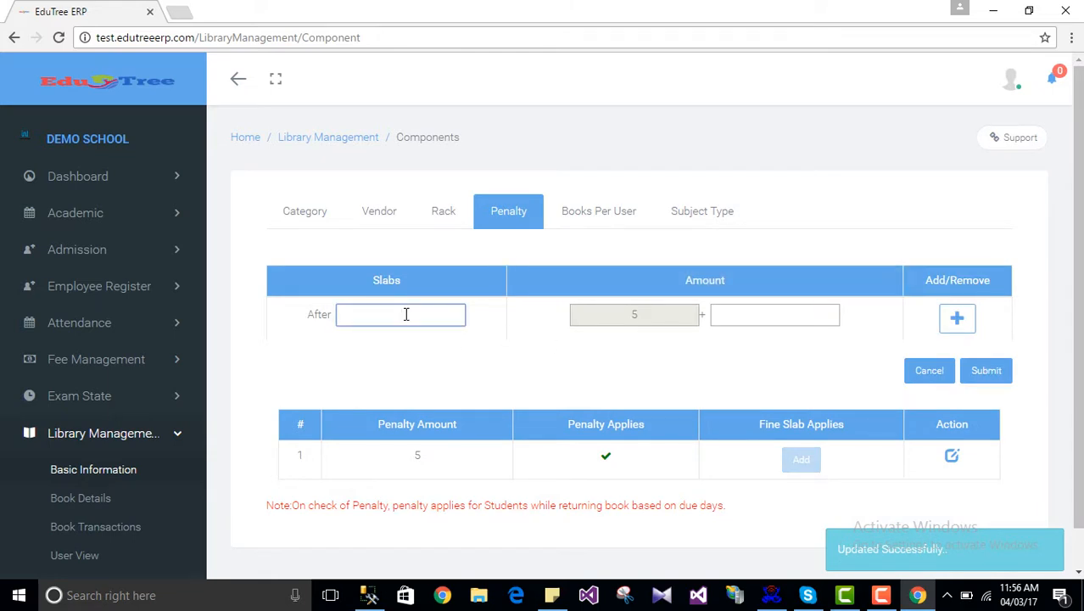
type("10")
key("Tab")
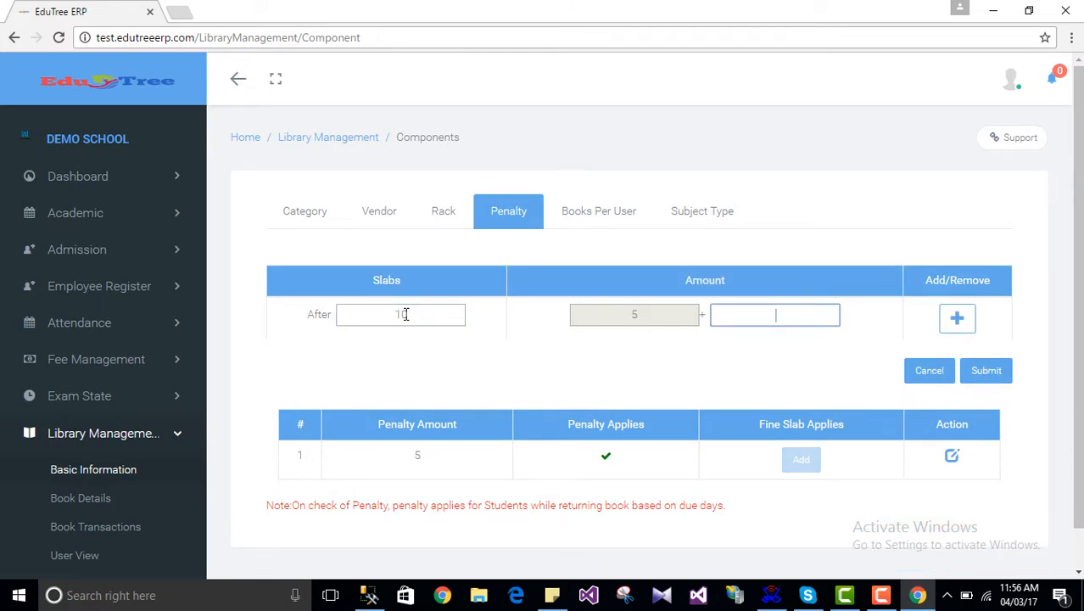
left_click(771, 312)
type("2")
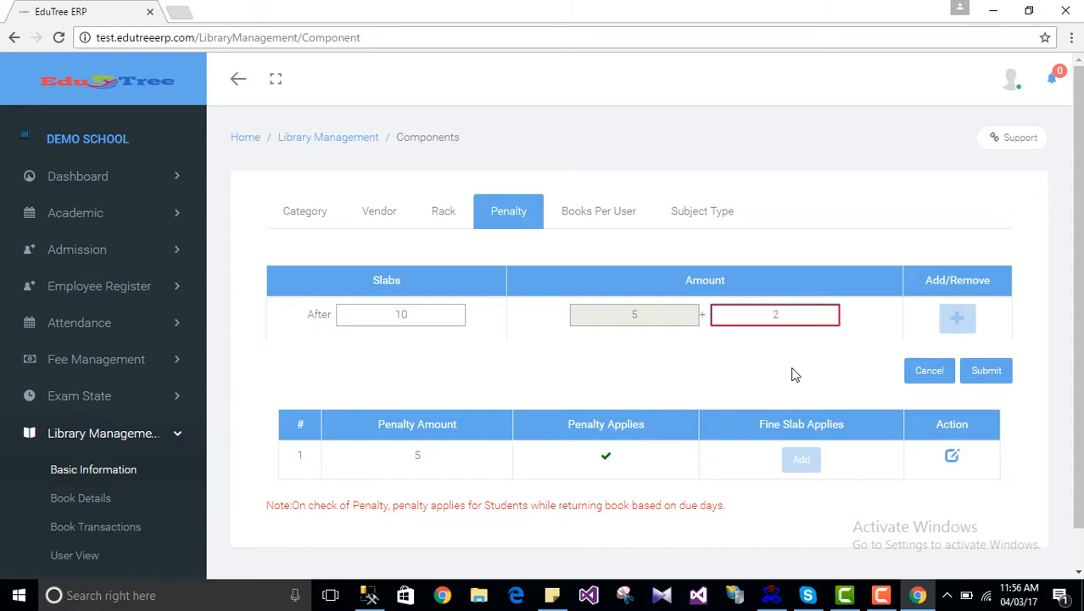
left_click(989, 374)
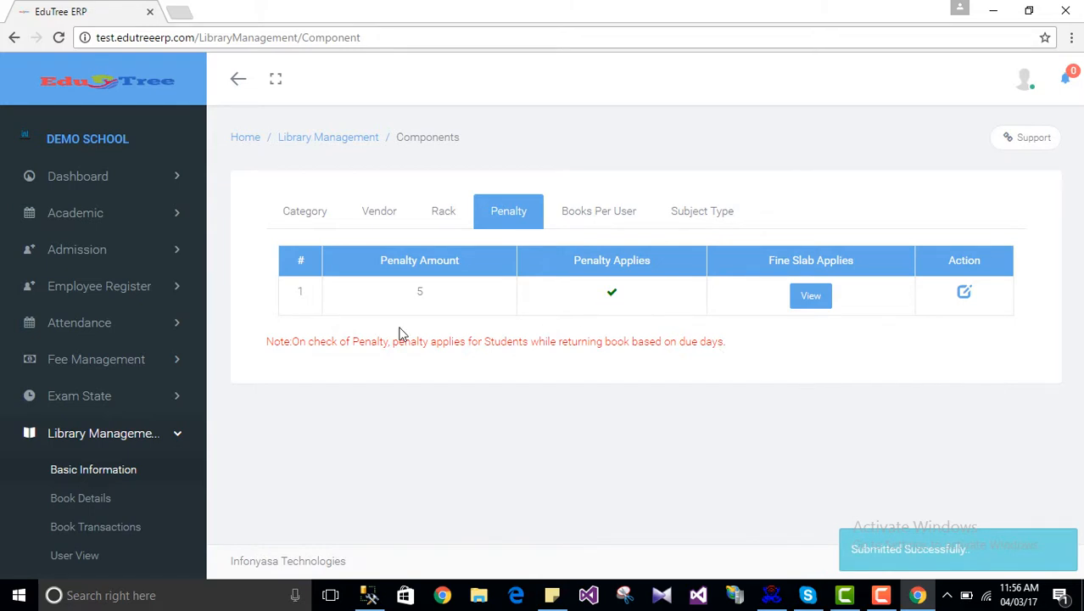
Step: Review the fine slab list, showing four 10-day entries, and close it
left_click(811, 297)
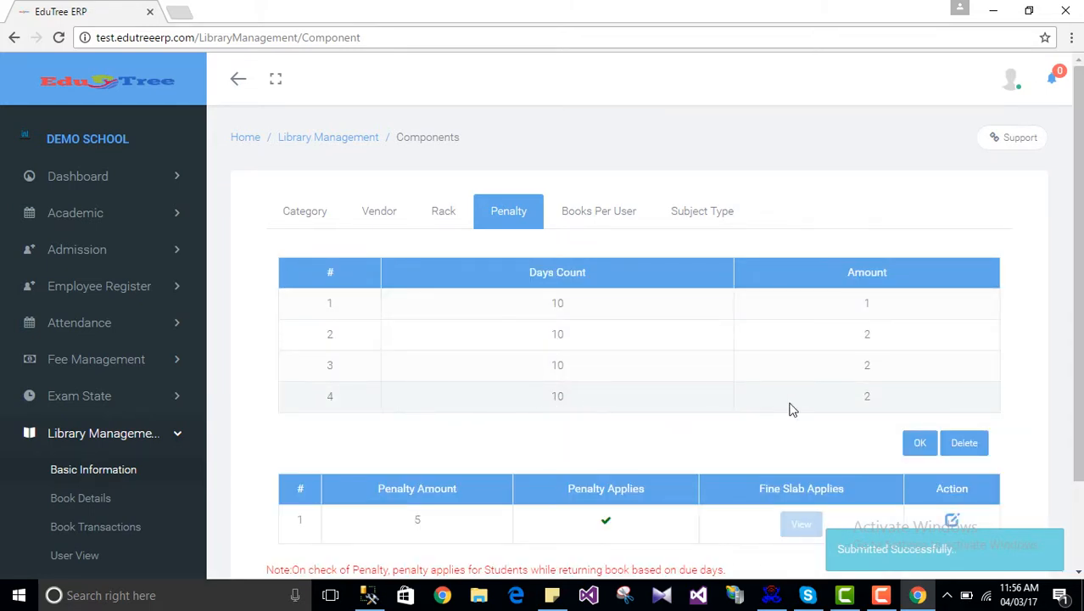
left_click(924, 447)
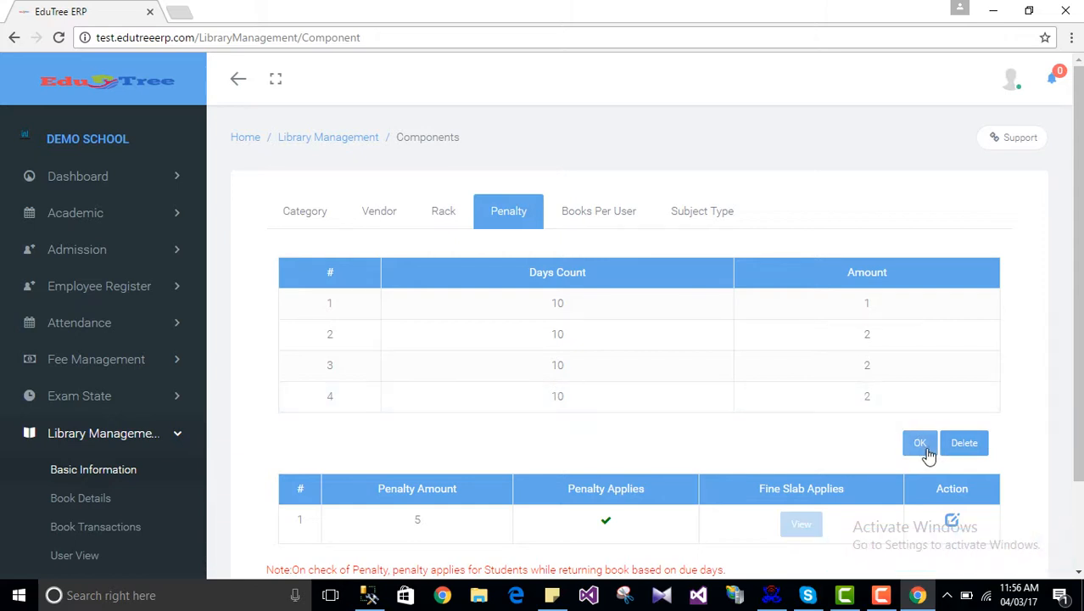
left_click(928, 455)
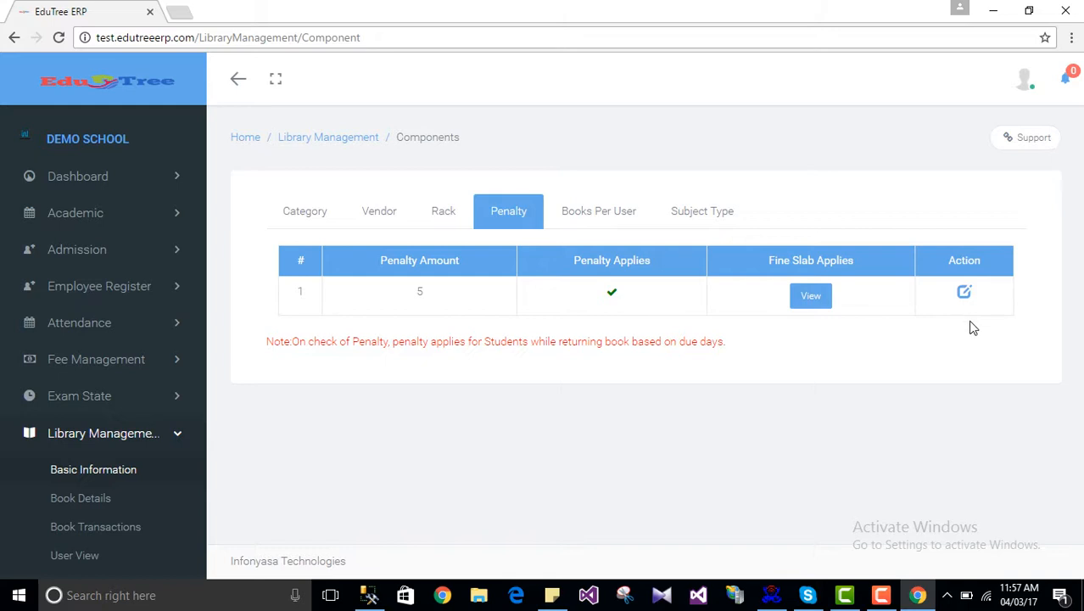
Step: Show the Books Per User limits: employees 5 books for 20 days, students 2 for 10
left_click(595, 216)
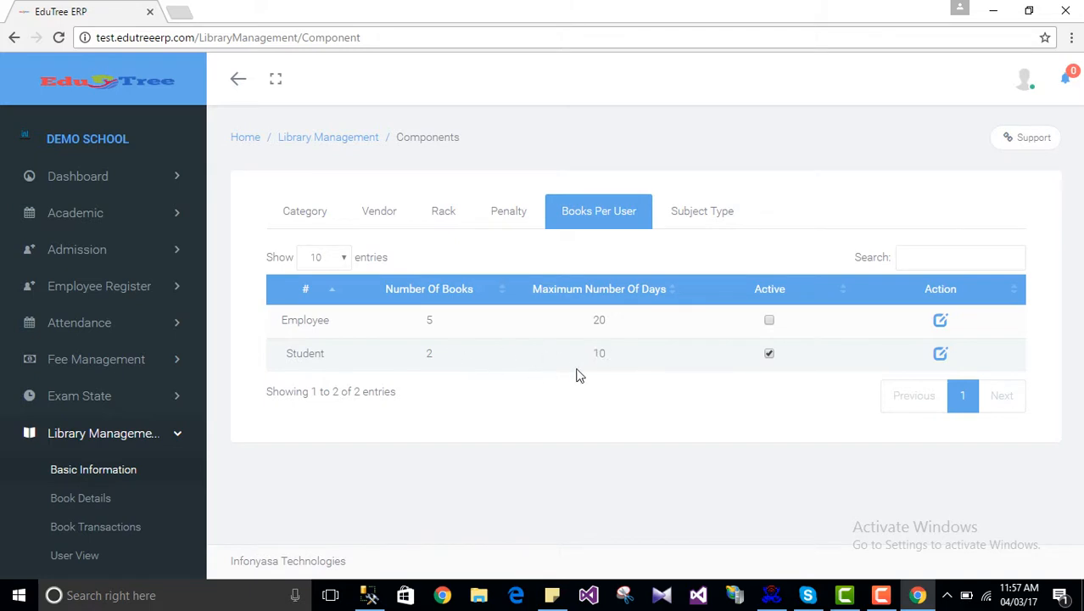
left_click(943, 356)
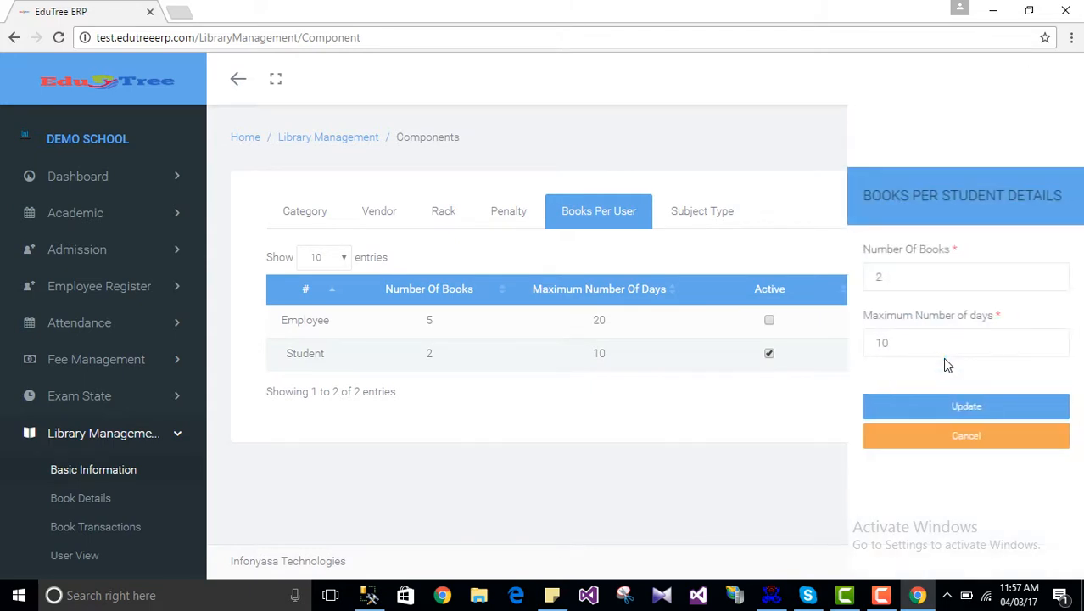
left_click(887, 272)
key("BackSpace")
type("3")
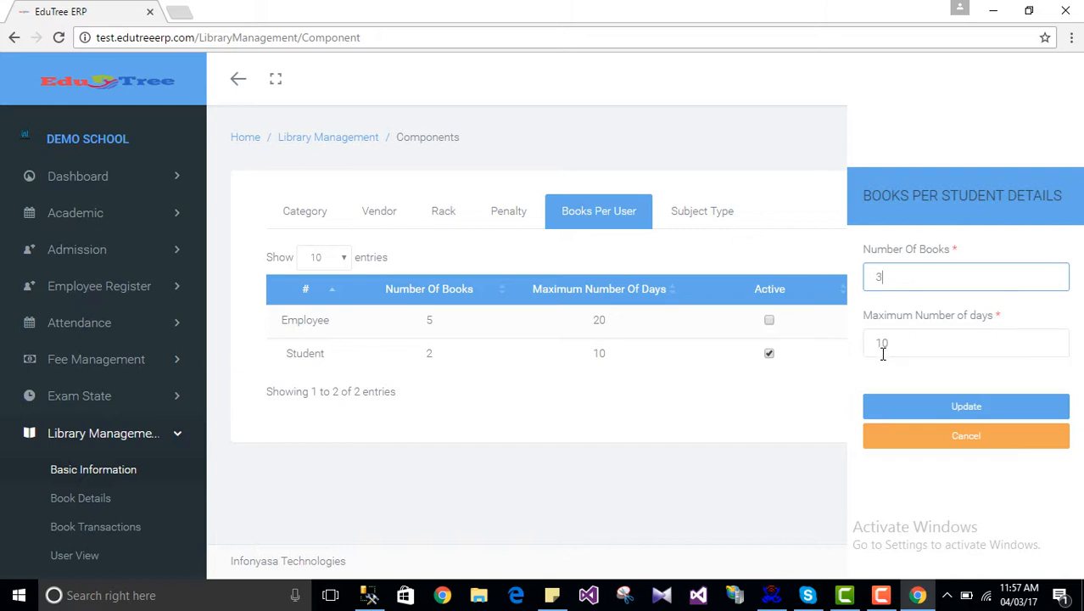
left_click(978, 407)
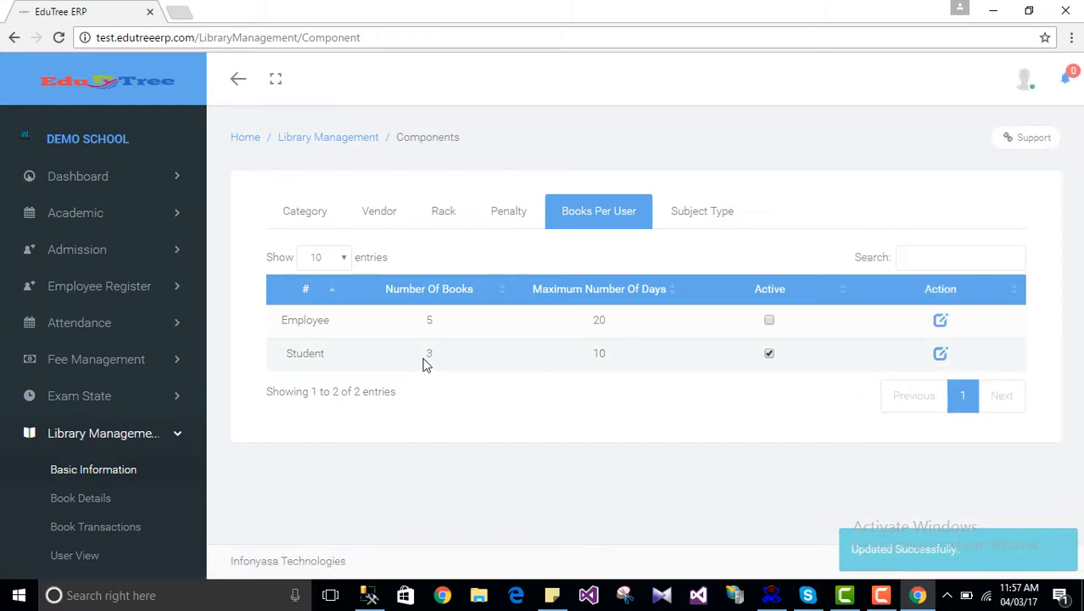
left_click(940, 354)
left_click(867, 278)
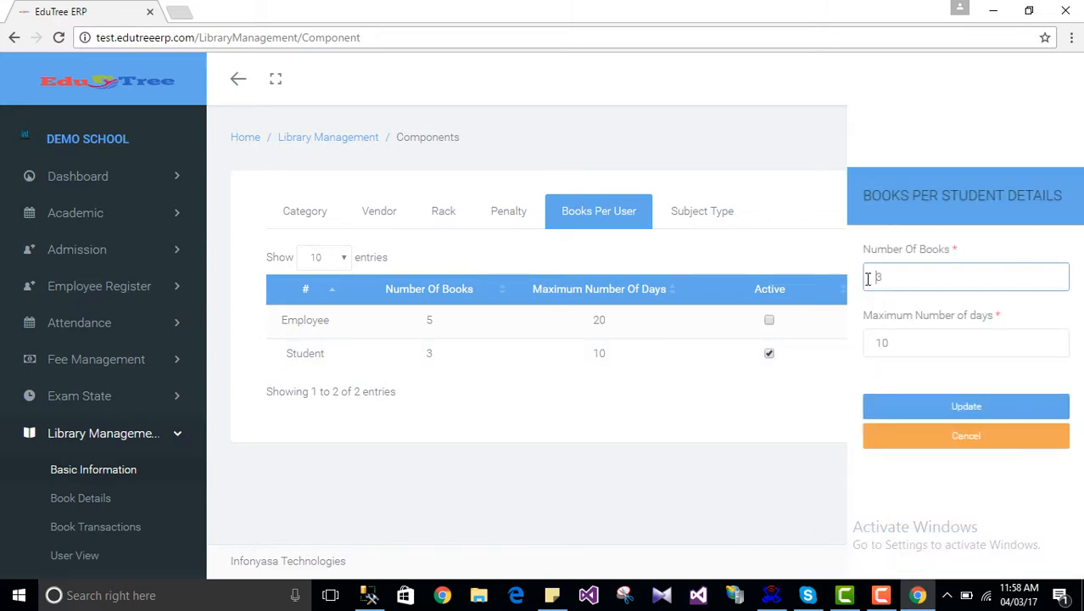
key("BackSpace")
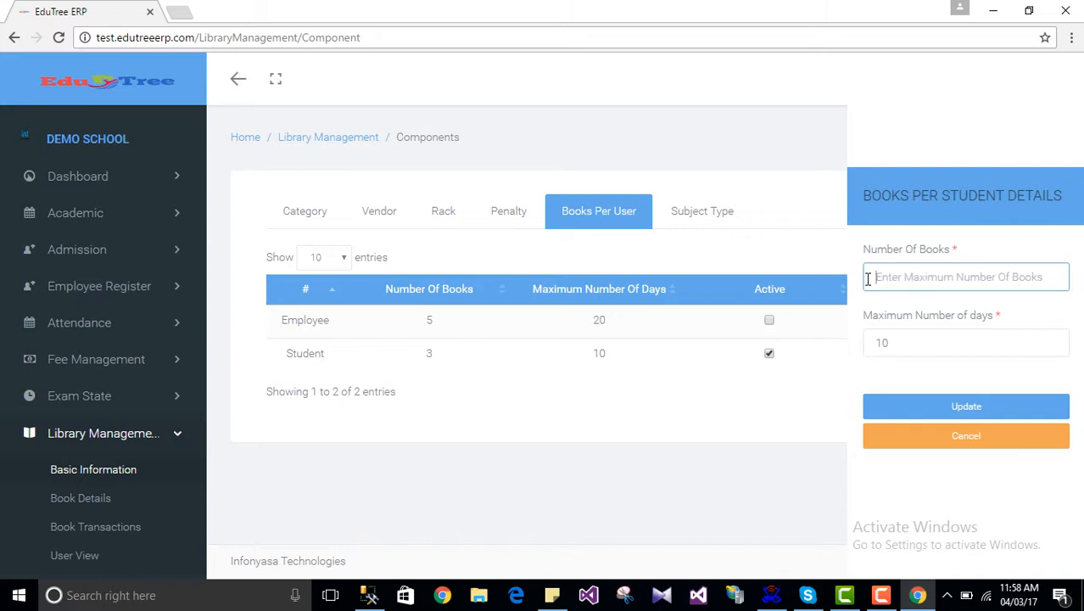
type("2")
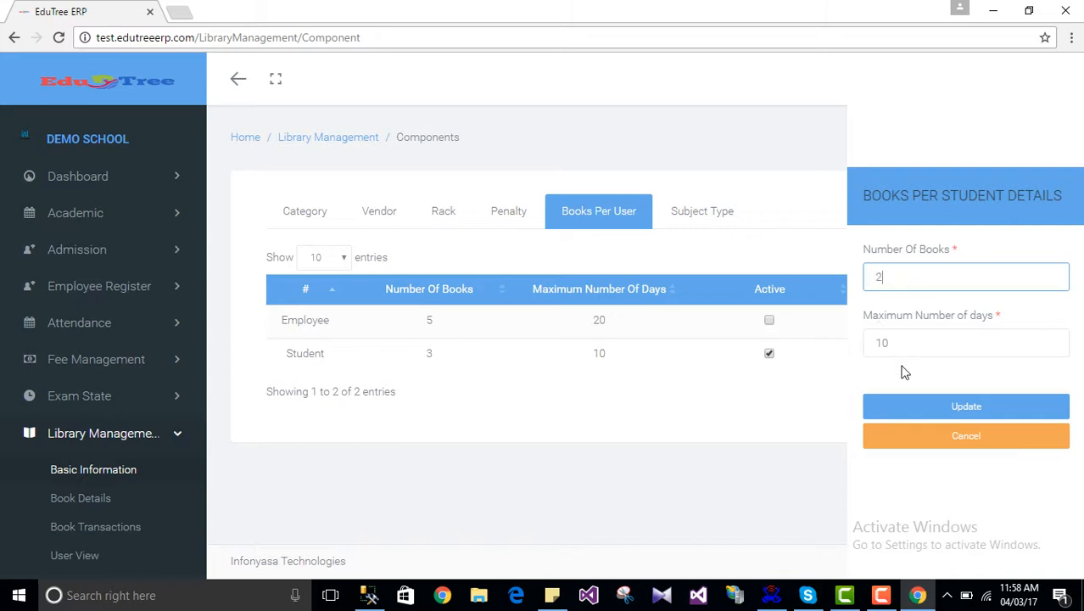
left_click(954, 410)
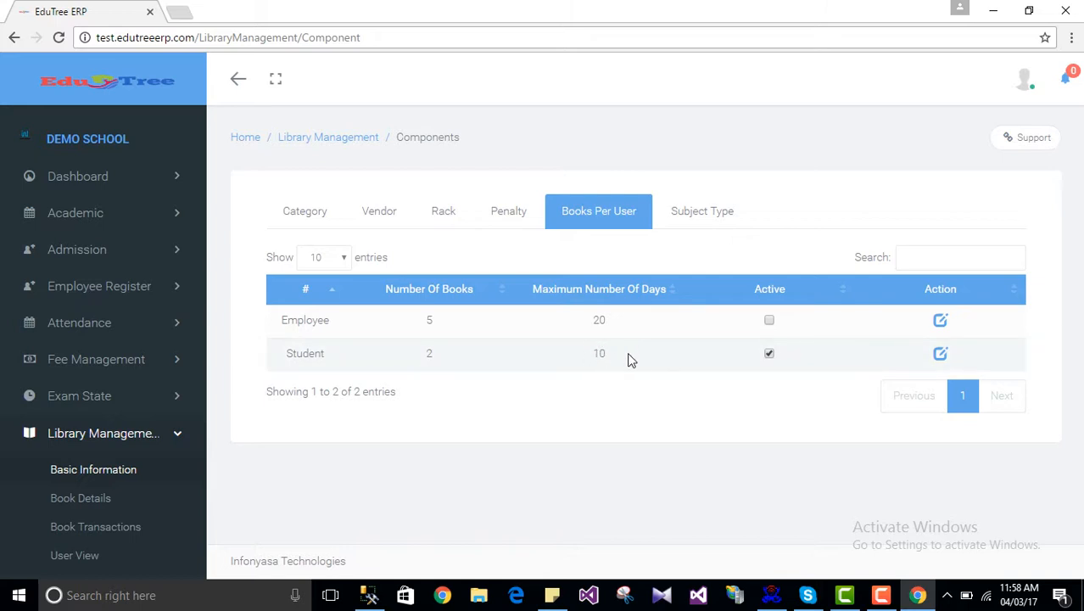
Step: Add a new subject type named Kannada
left_click(689, 229)
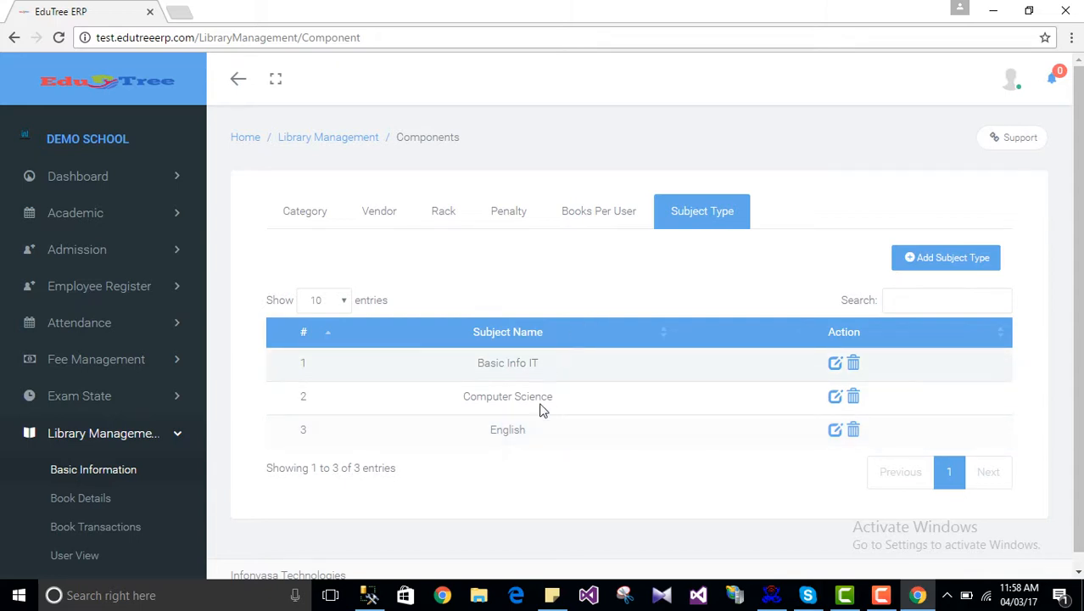
left_click(952, 260)
left_click(917, 311)
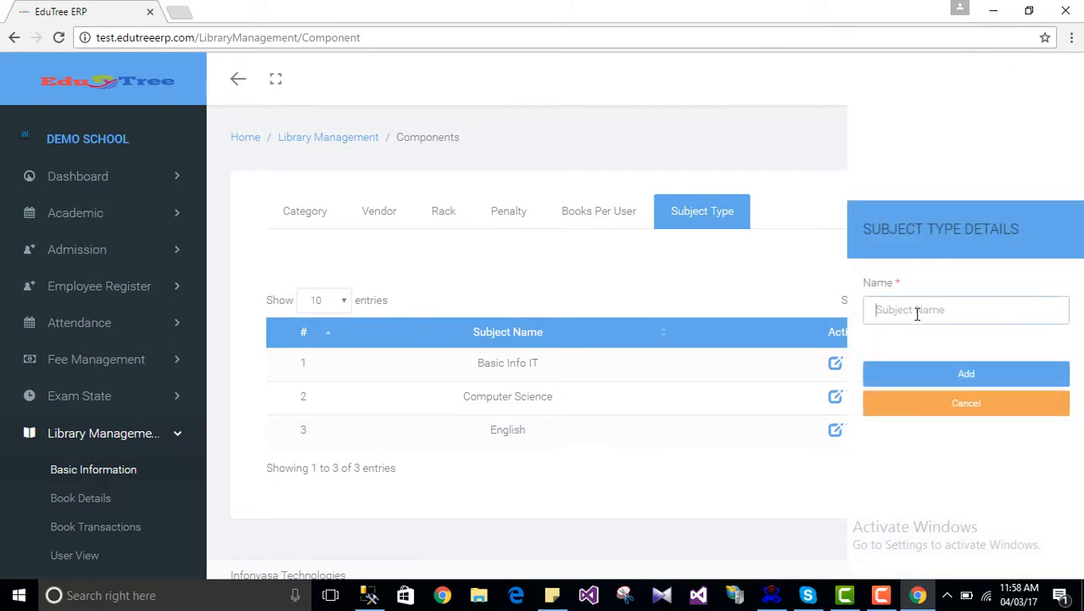
type("Kannada")
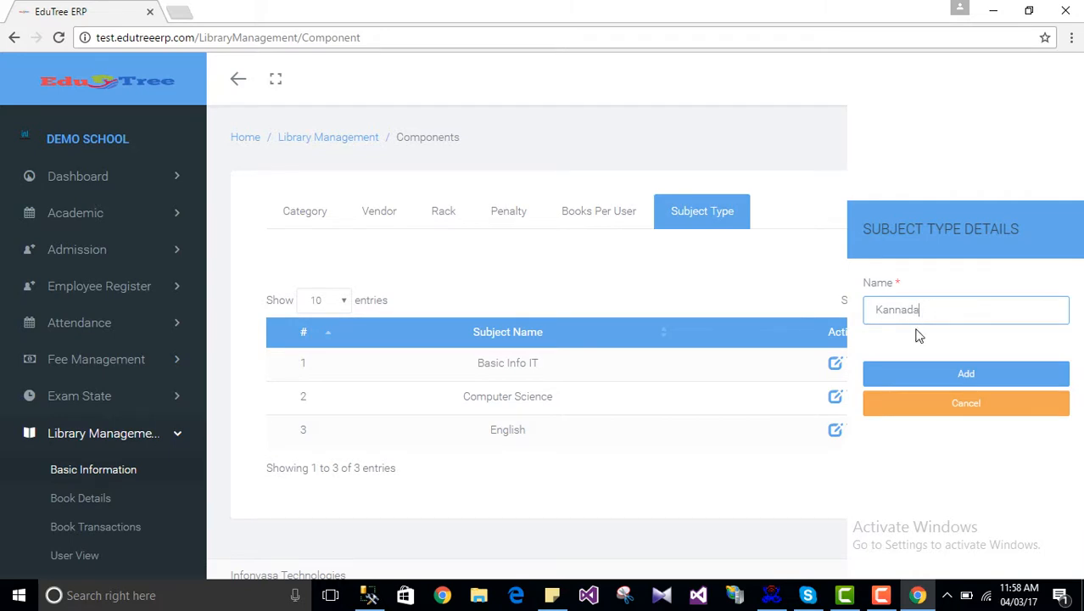
left_click(940, 375)
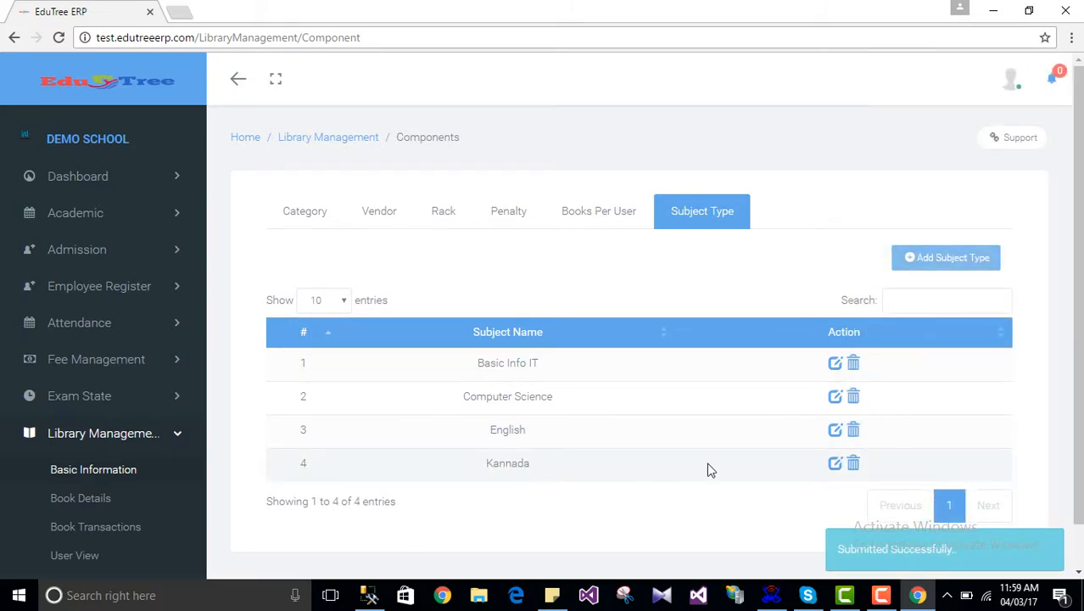
Step: Rename the Kannada subject type to Kannada 1
left_click(836, 462)
left_click(924, 310)
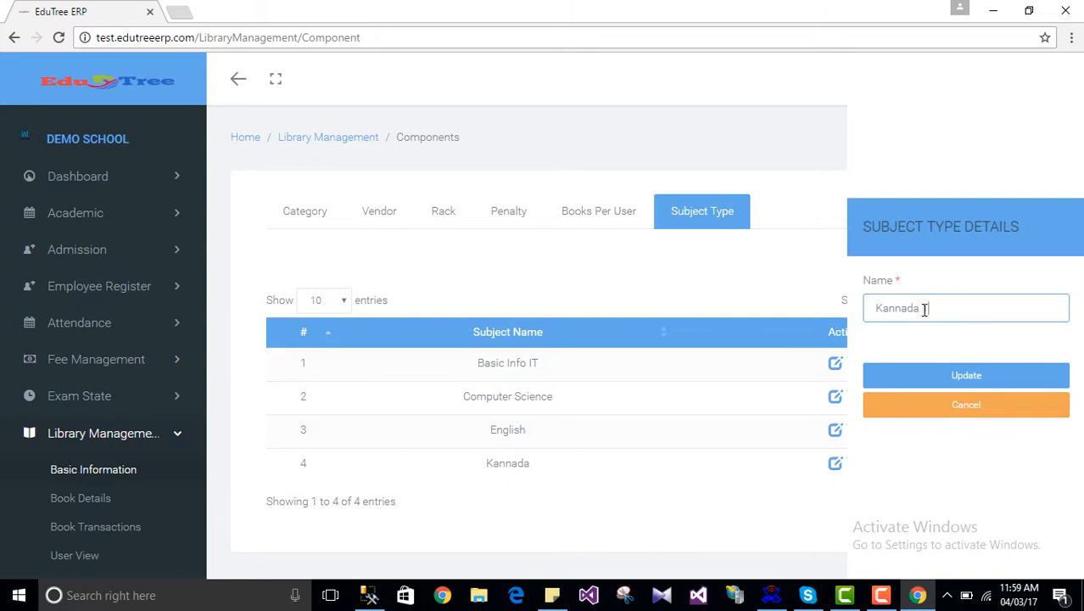
type("1")
left_click(960, 376)
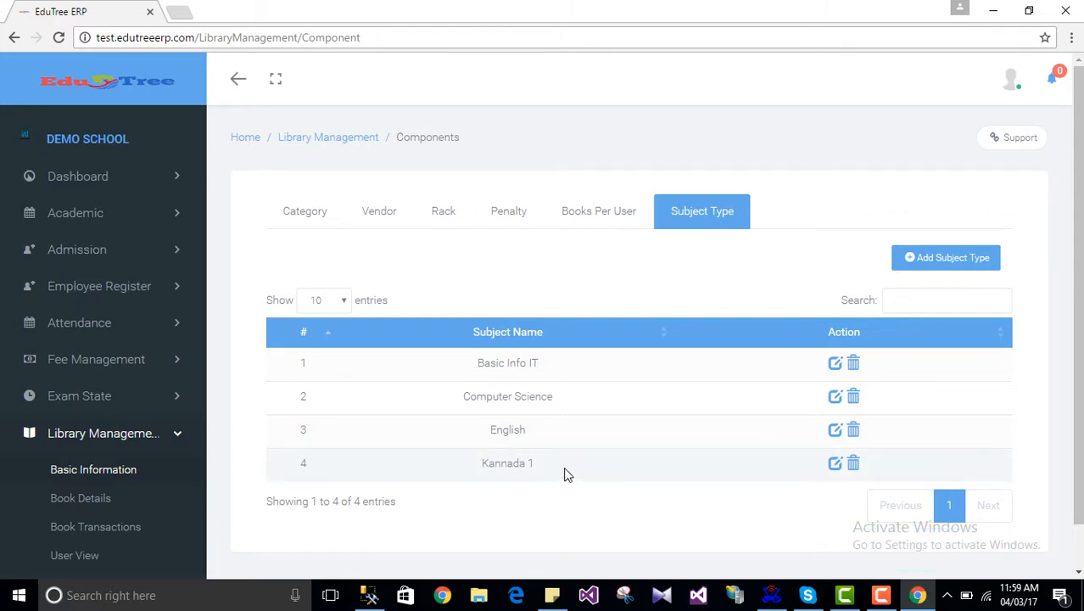
Step: Delete the Kannada 1 subject type and go back through the tabs to the Category list
left_click(853, 465)
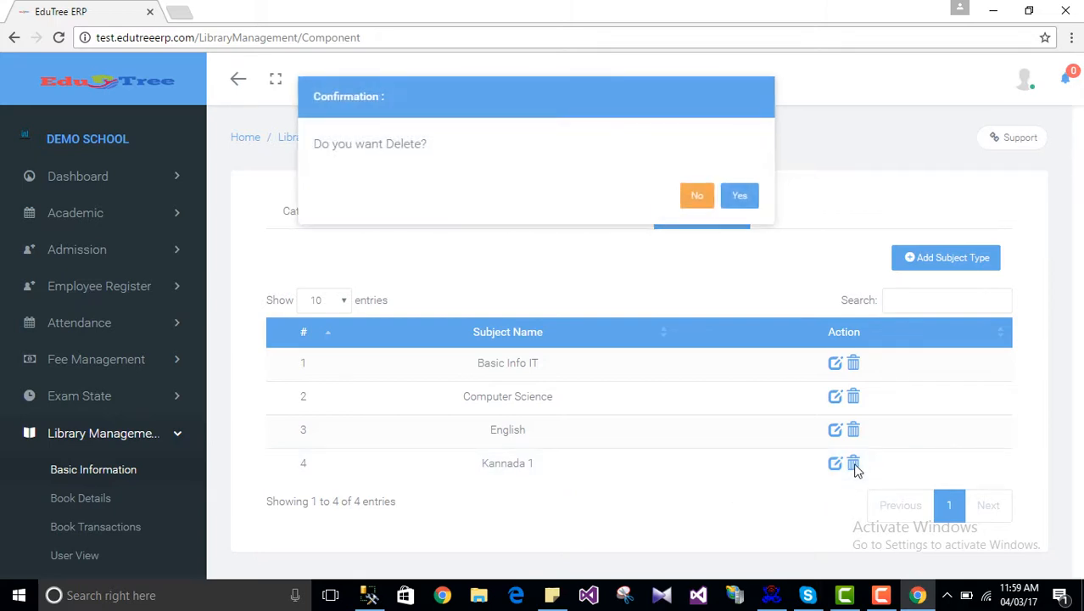
left_click(742, 199)
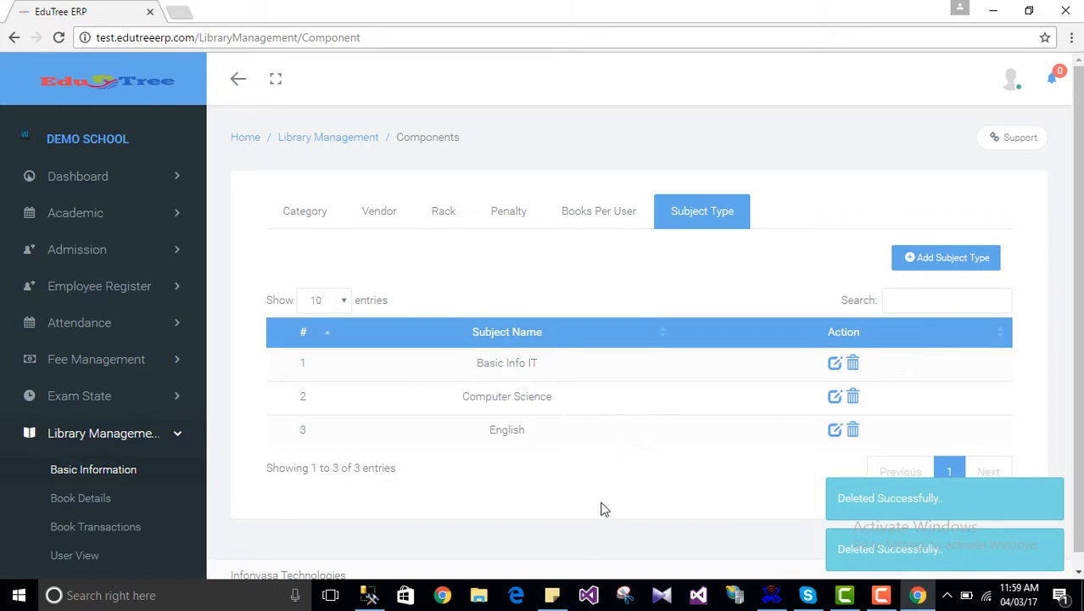
left_click(598, 219)
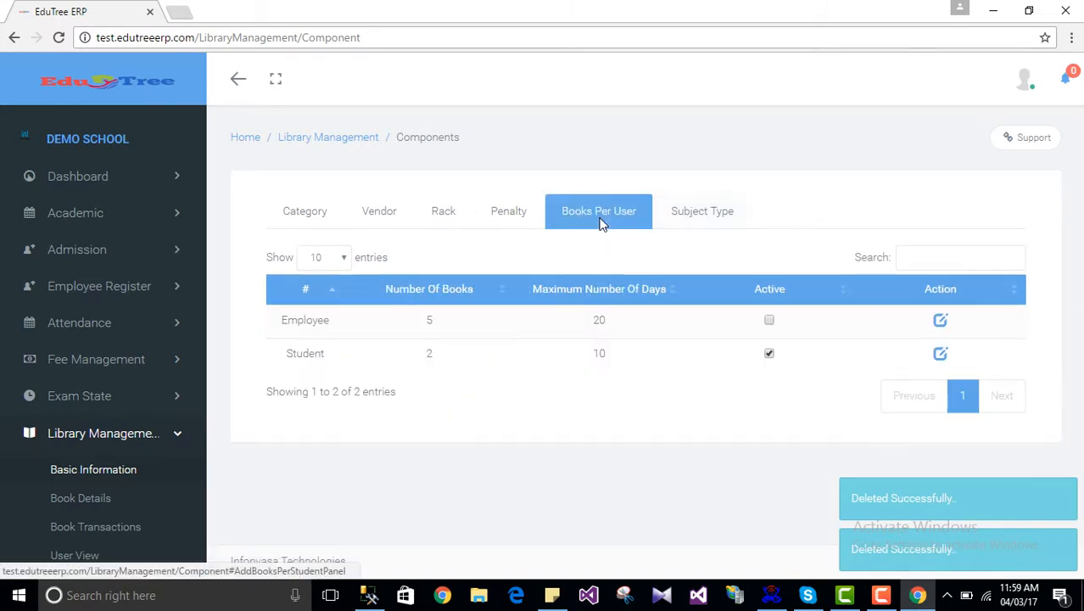
left_click(496, 225)
left_click(443, 224)
left_click(376, 222)
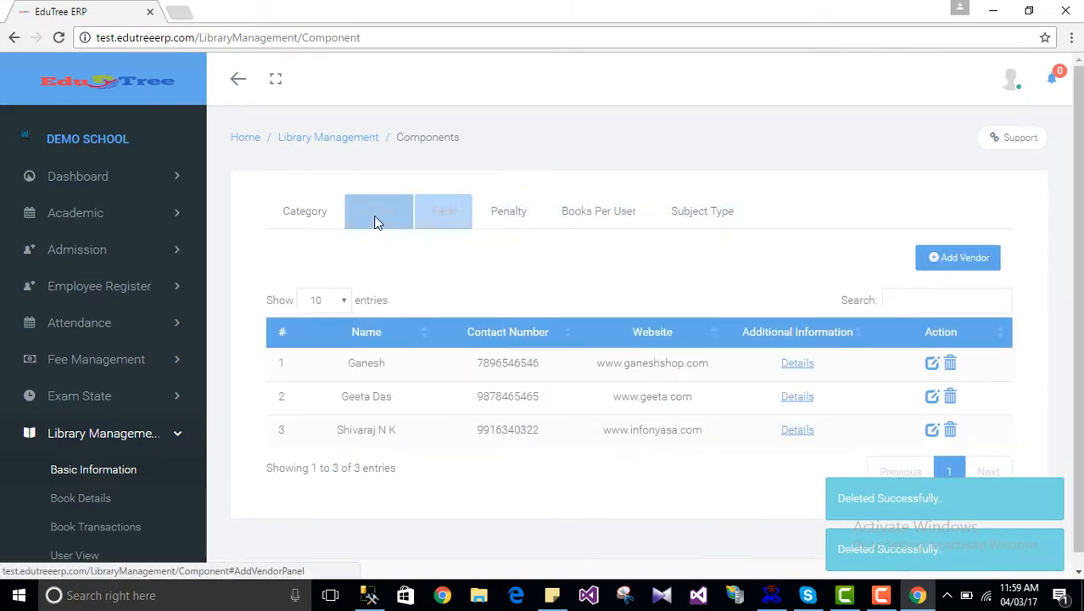
left_click(298, 218)
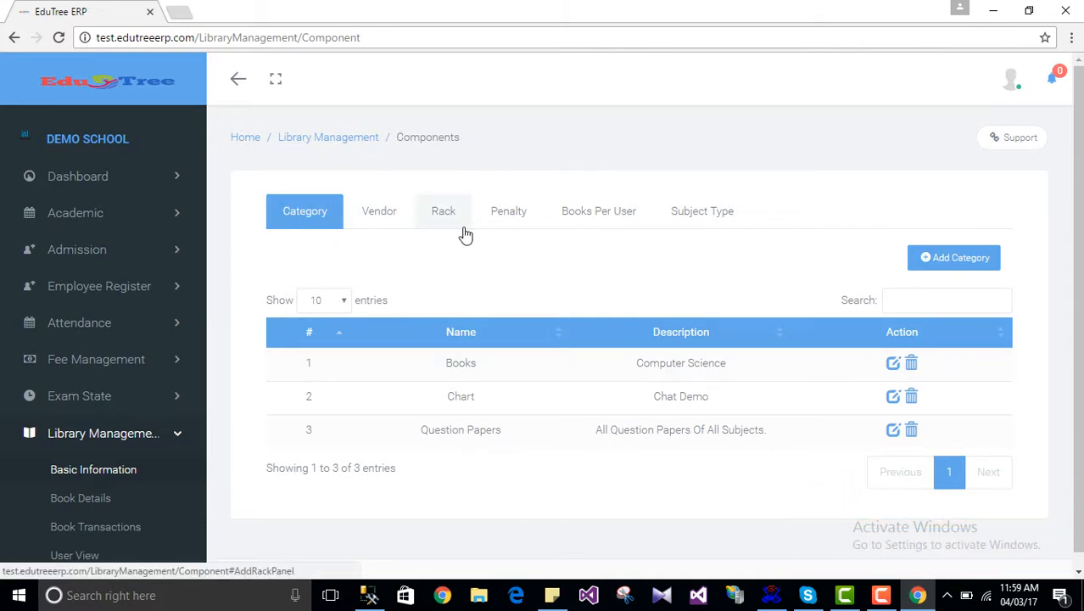
scroll(106, 382, "down", 1)
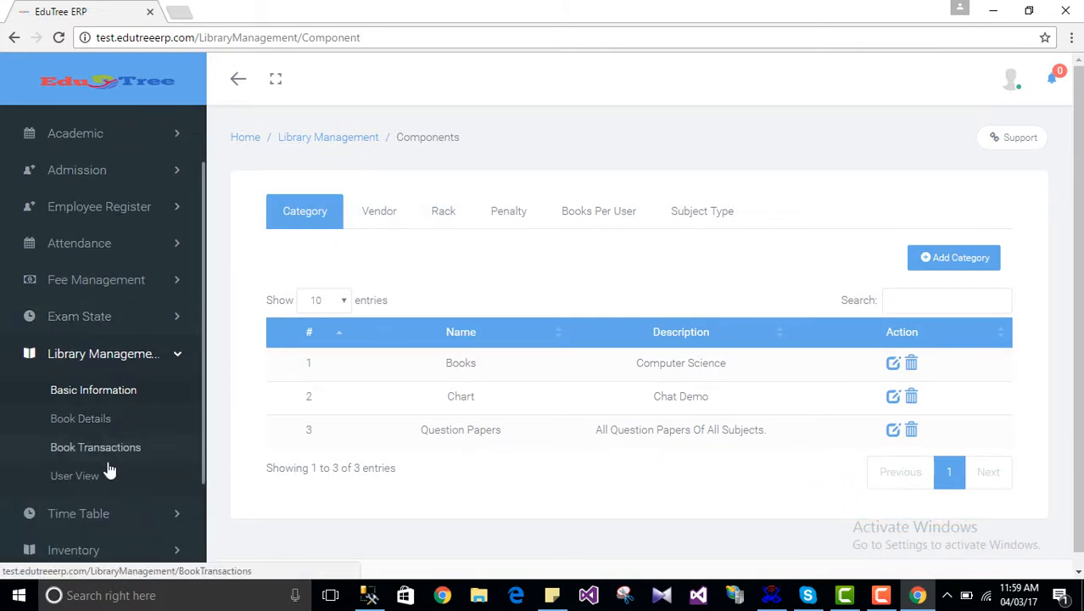
left_click(85, 418)
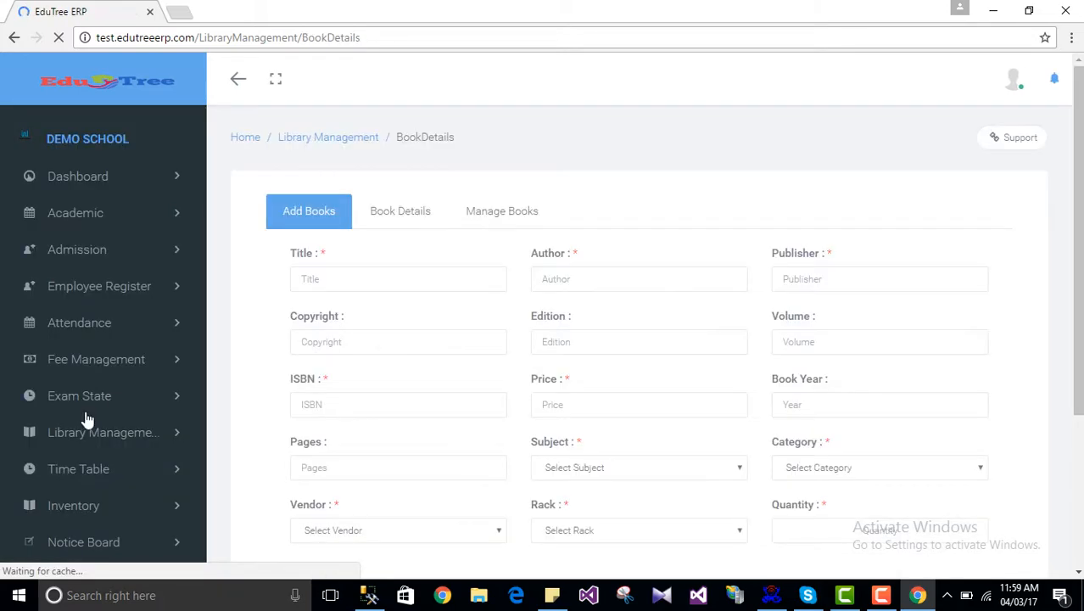
scroll(579, 383, "down", 1)
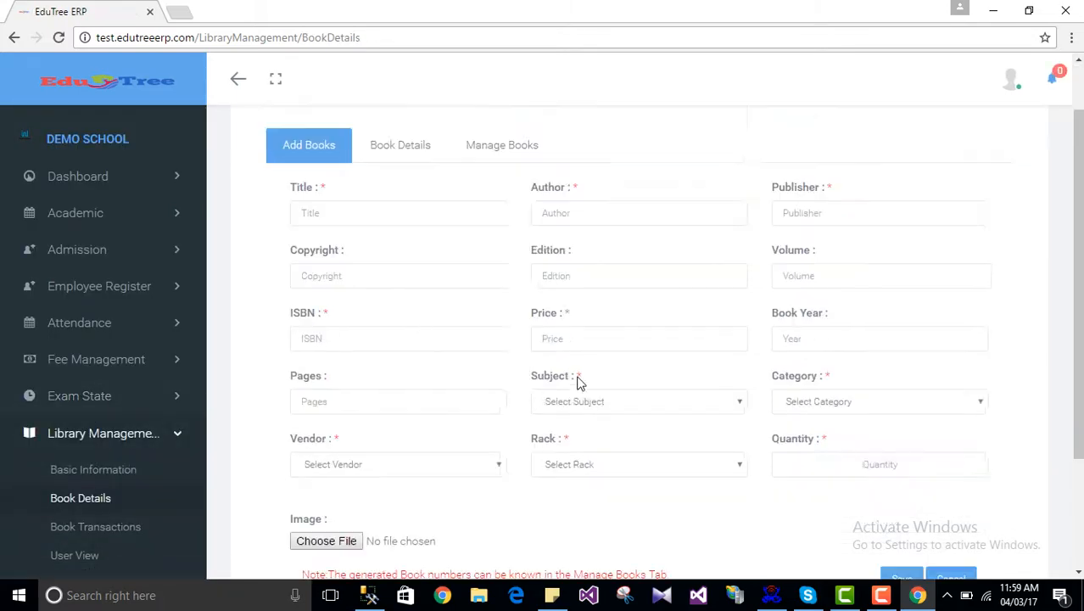
scroll(626, 383, "down", 2)
scroll(630, 384, "up", 3)
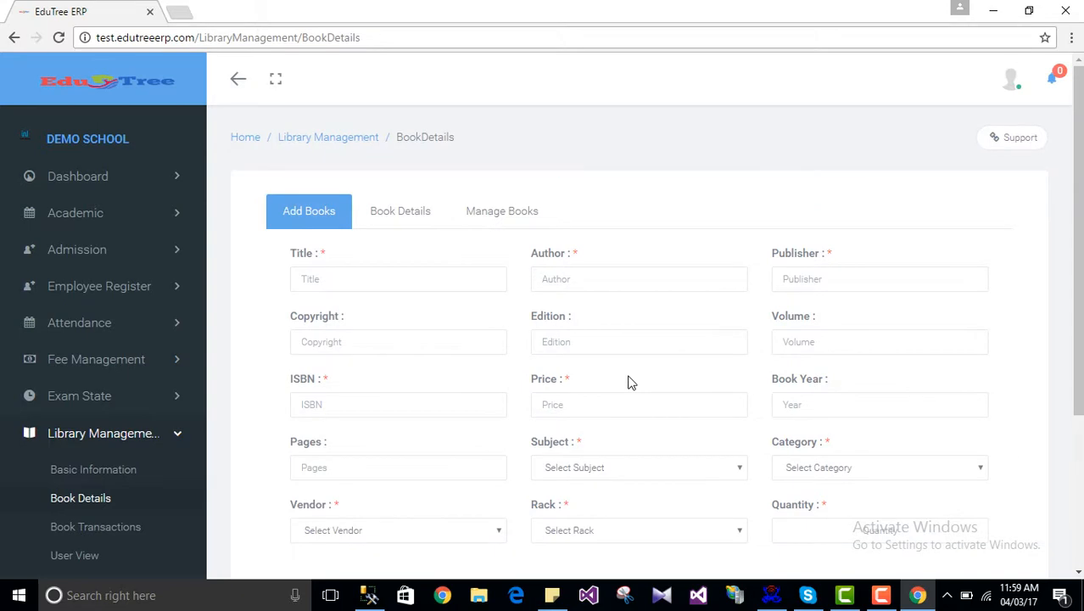
left_click(431, 281)
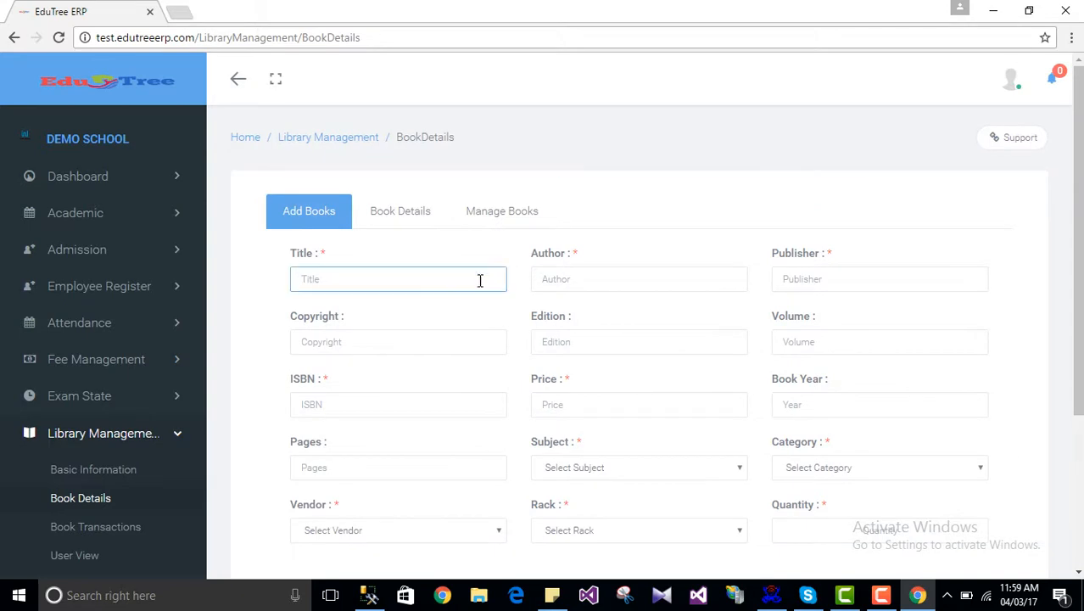
scroll(554, 375, "down", 3)
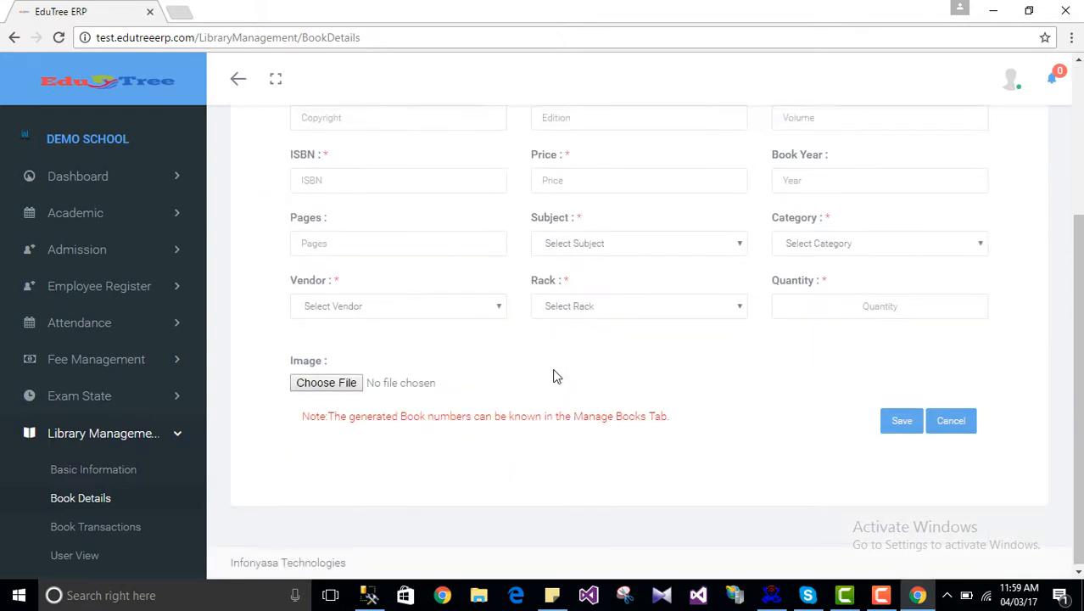
left_click(577, 243)
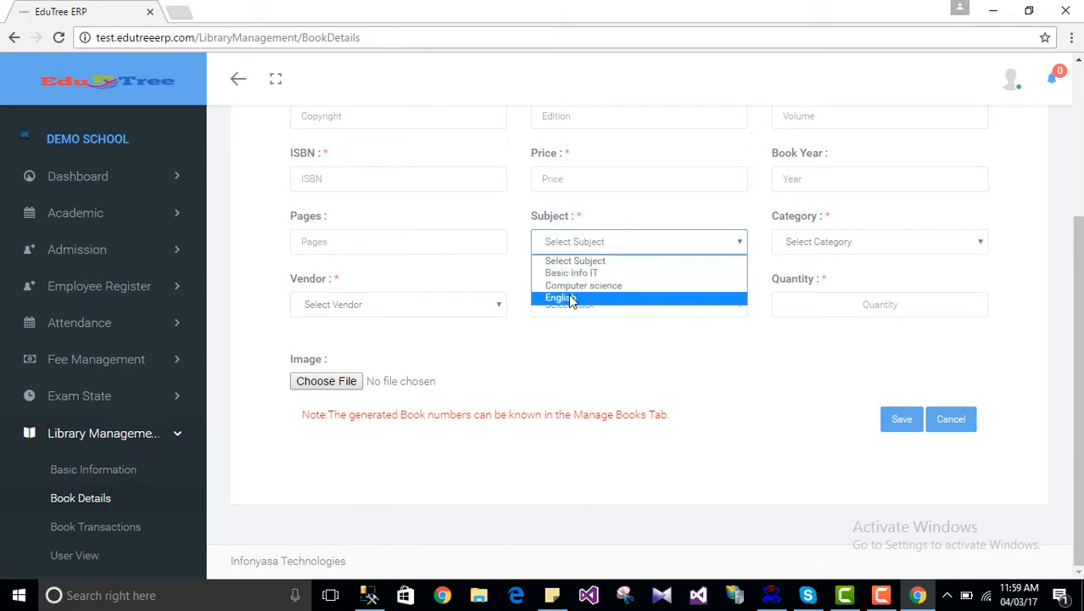
left_click(93, 469)
left_click(93, 469)
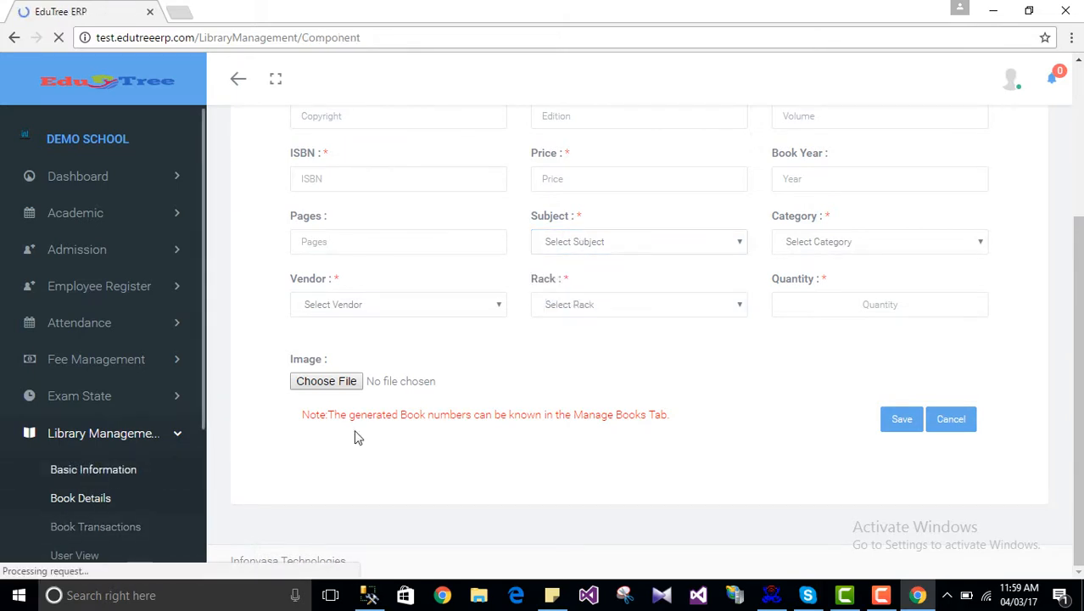
left_click(704, 222)
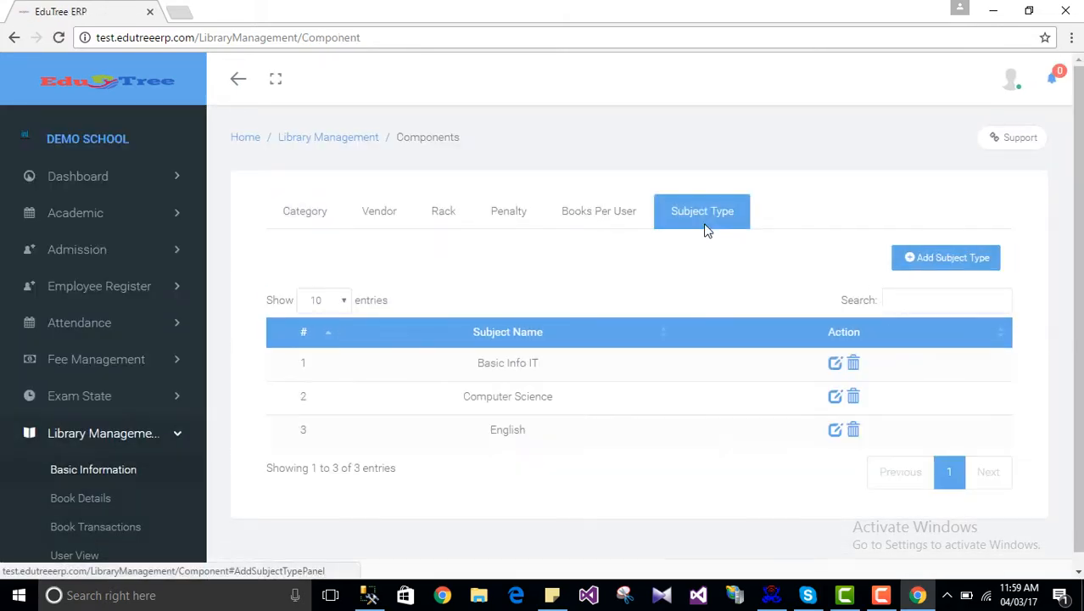
left_click(434, 215)
left_click(377, 214)
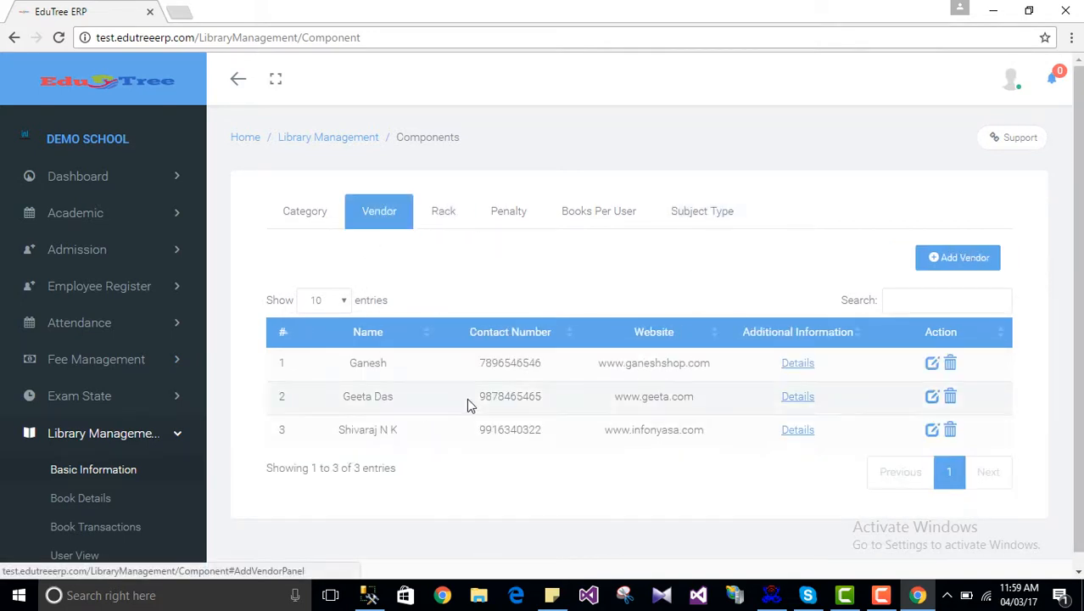
left_click(282, 212)
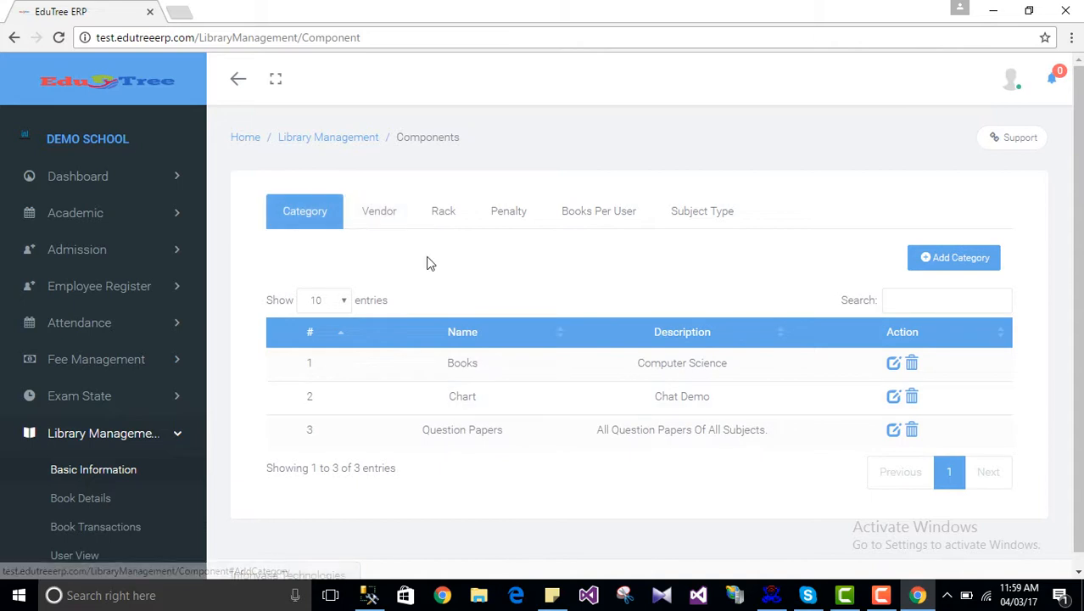
left_click(100, 498)
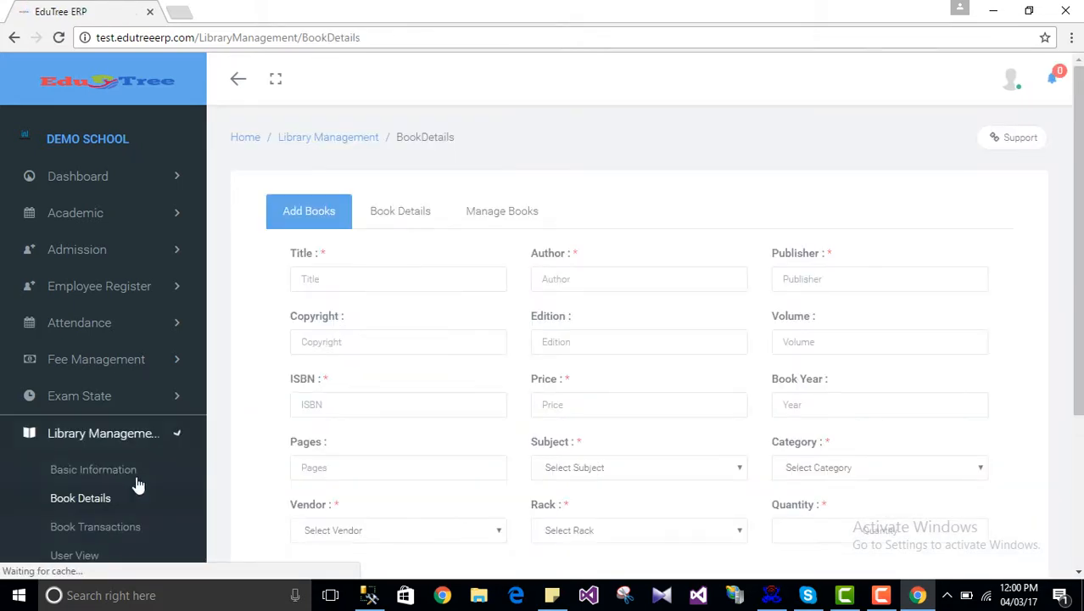
scroll(674, 381, "down", 2)
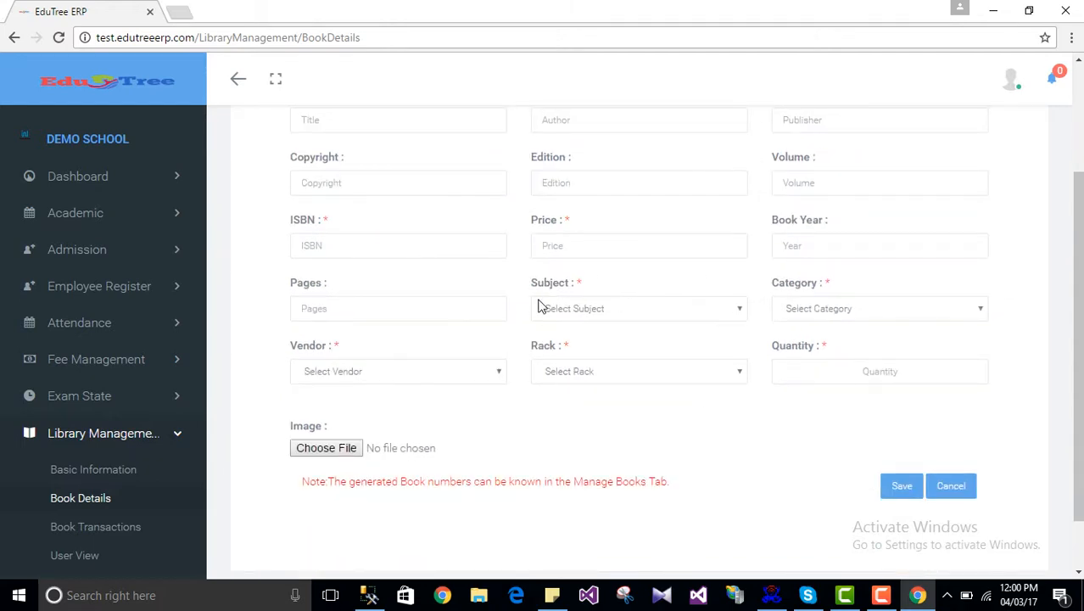
scroll(540, 302, "up", 2)
scroll(636, 390, "down", 2)
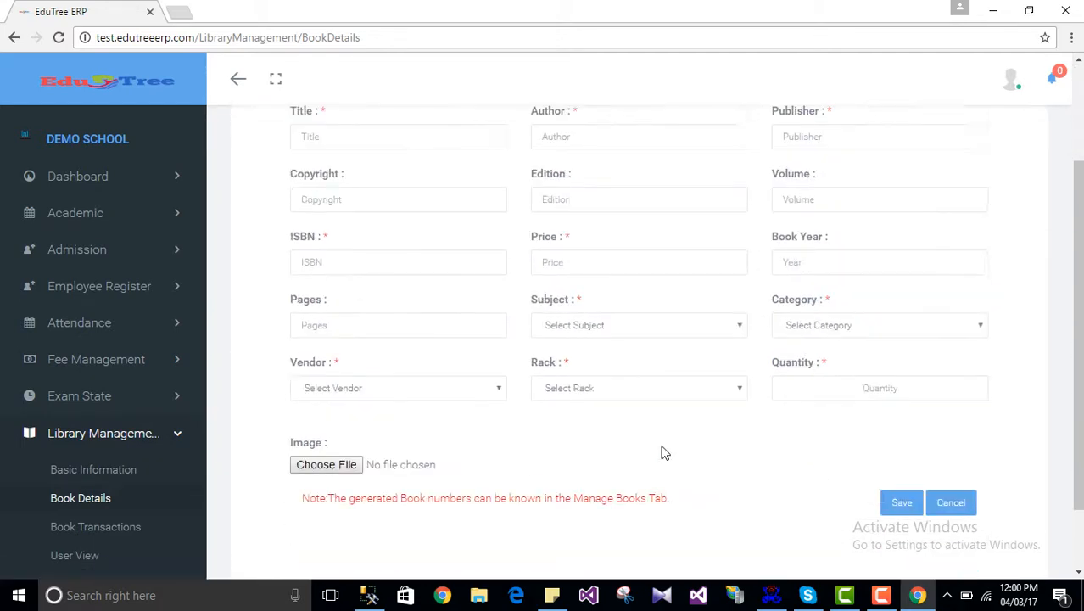
left_click(661, 310)
left_click(824, 312)
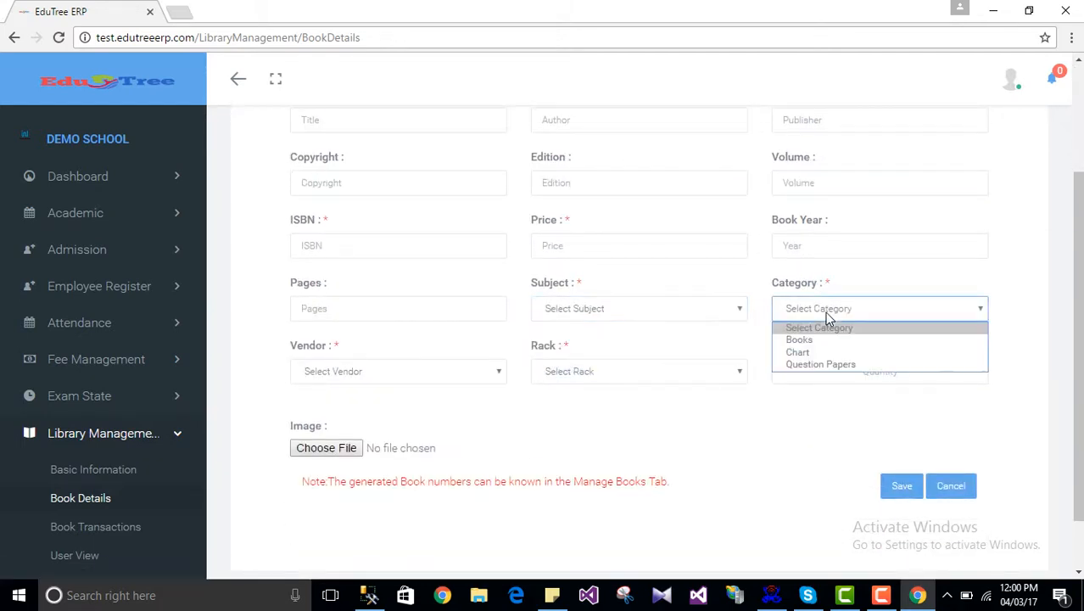
left_click(451, 382)
left_click(585, 379)
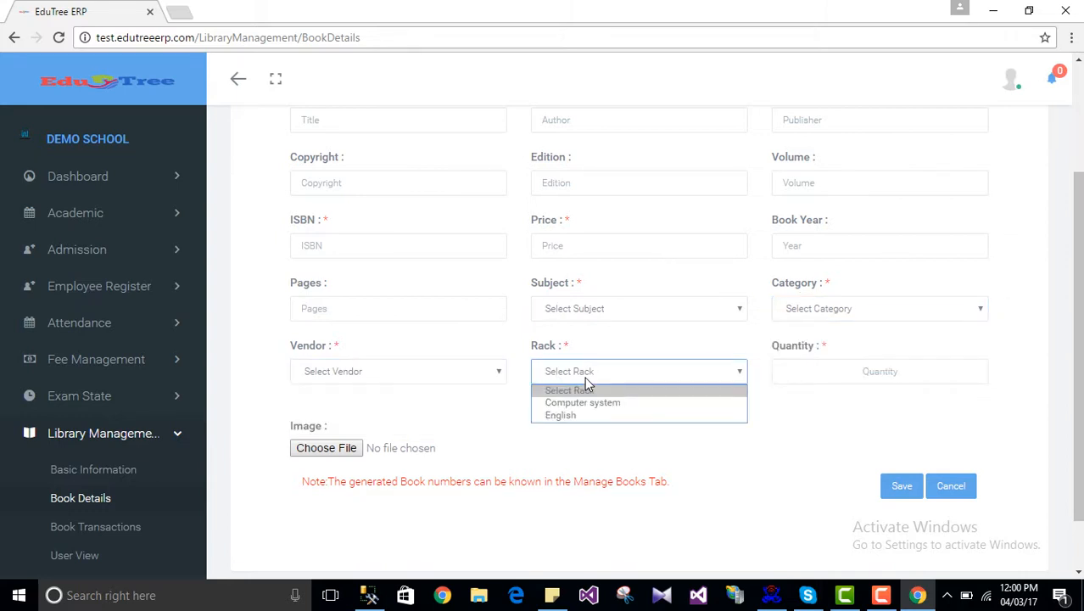
left_click(769, 424)
scroll(580, 426, "up", 2)
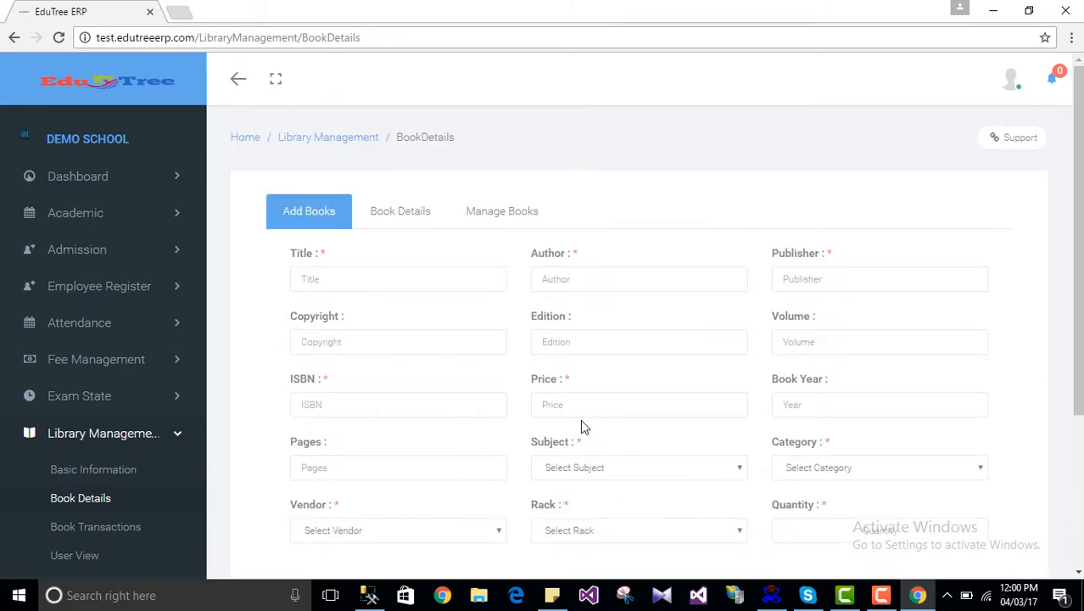
left_click(379, 283)
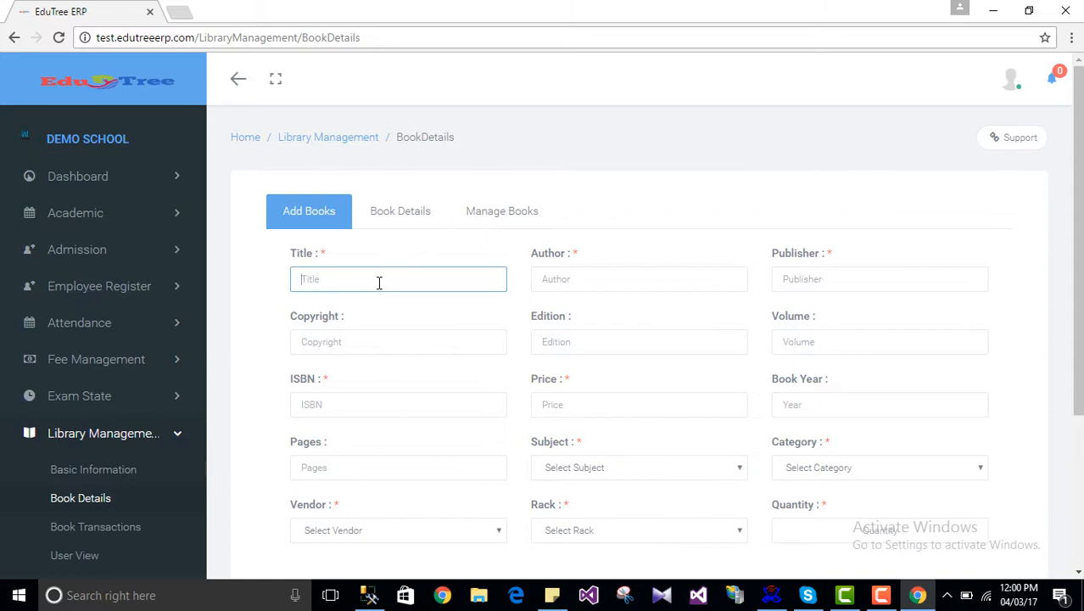
Step: Enter title System Software with author, publisher, copyright, 3rd edition and volume
type("System Software")
left_click(590, 278)
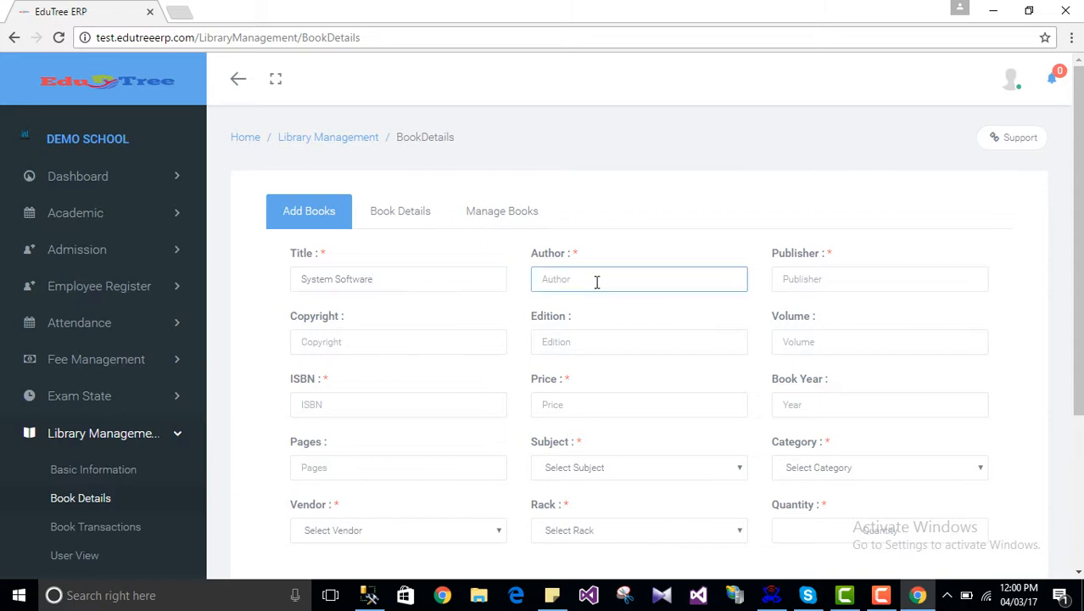
type("Geetanji")
key("Tab")
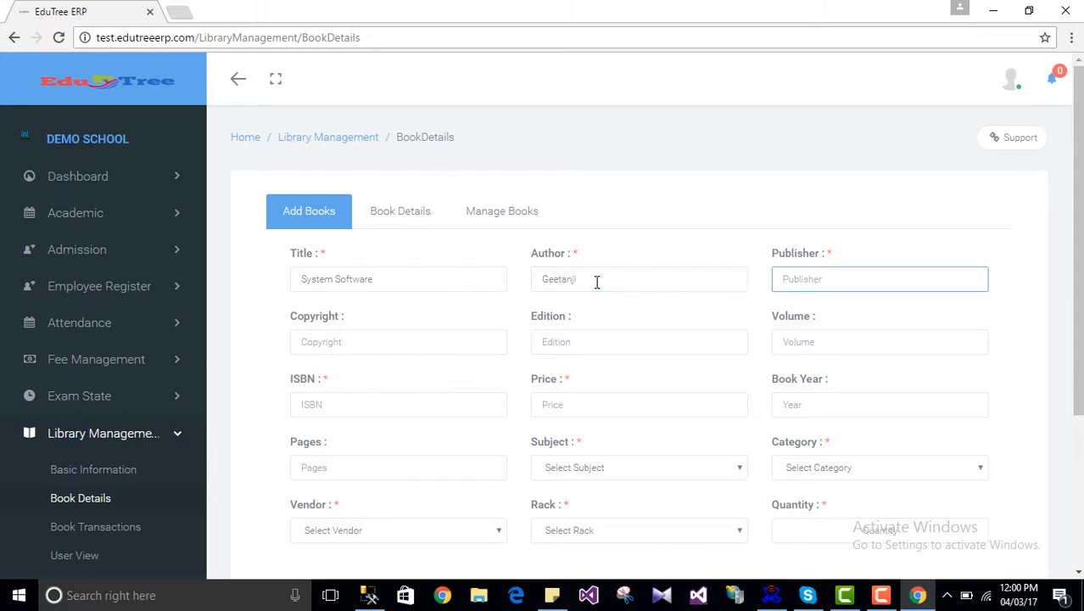
type("Bosco")
key("Tab")
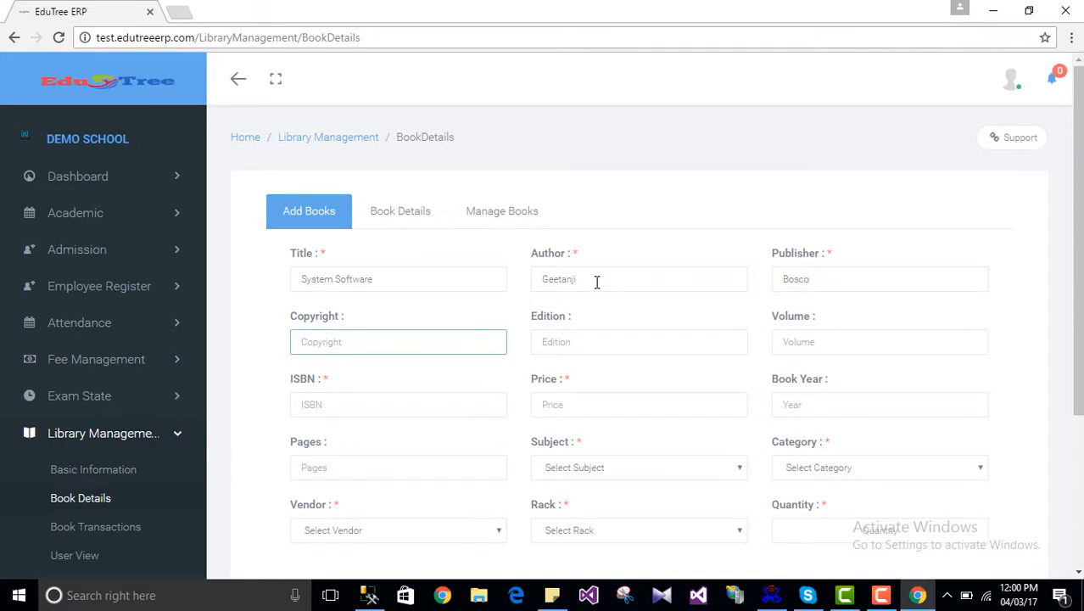
type("infonyasa")
key("Tab")
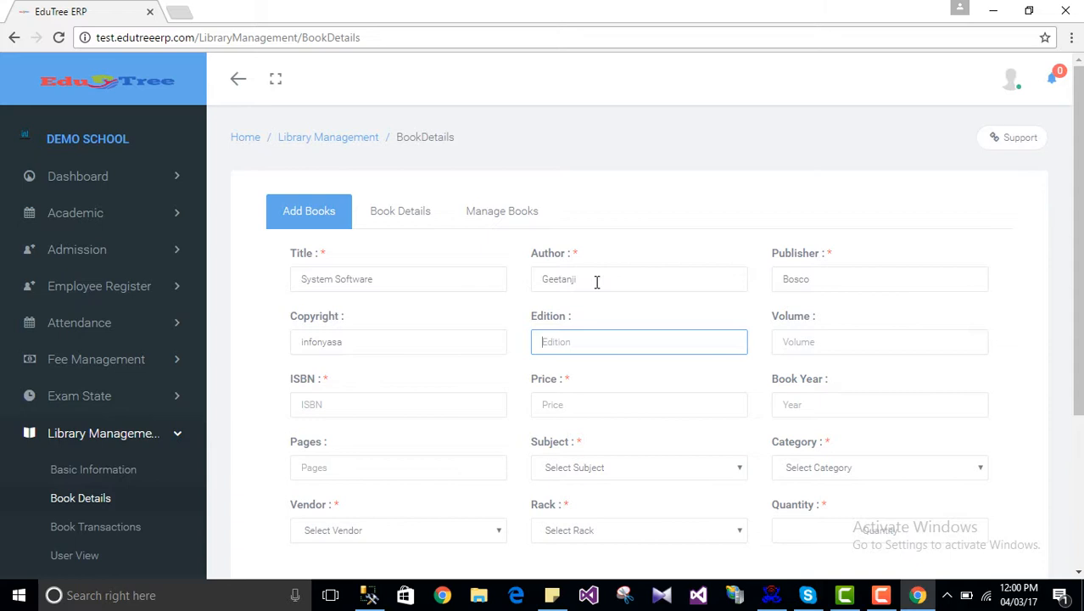
type("3rd")
key("Tab")
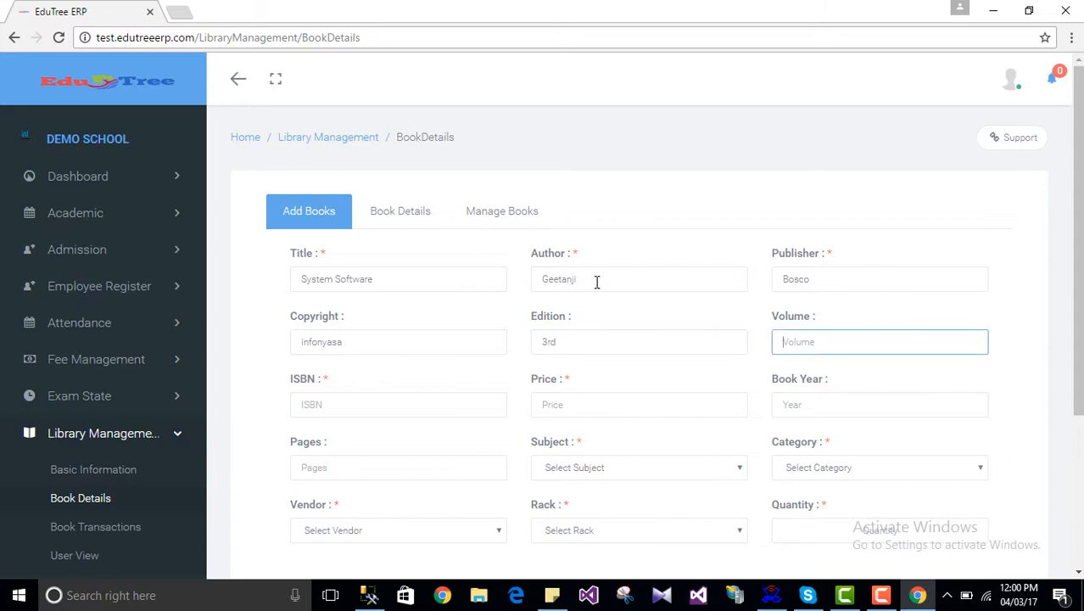
type("Second")
key("Tab")
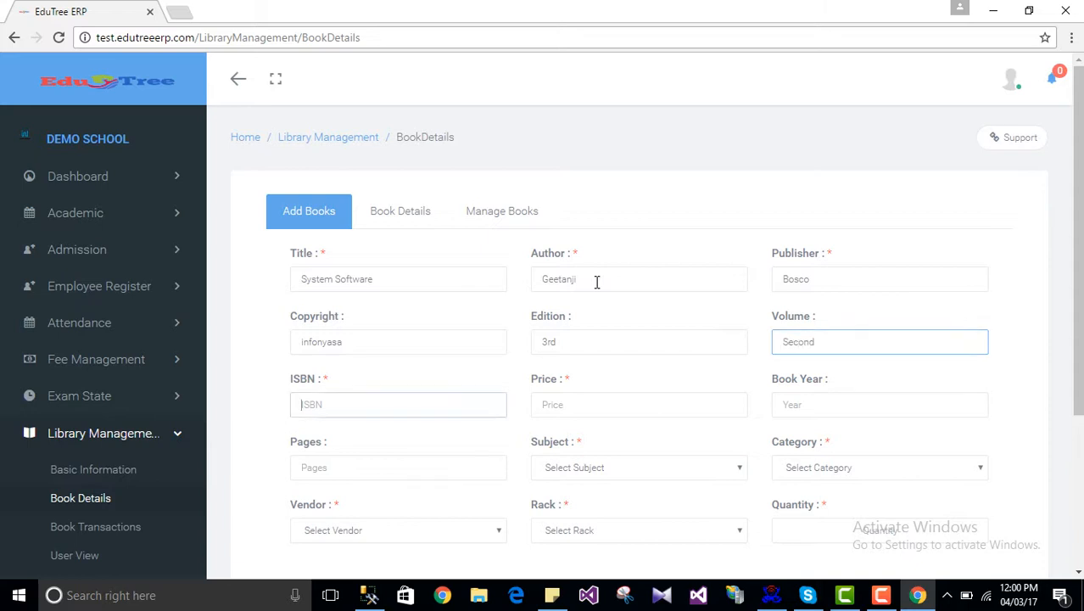
Step: Fill in ISBN 100, price 500, book year 2017 and 700 pages
scroll(596, 281, "down", 2)
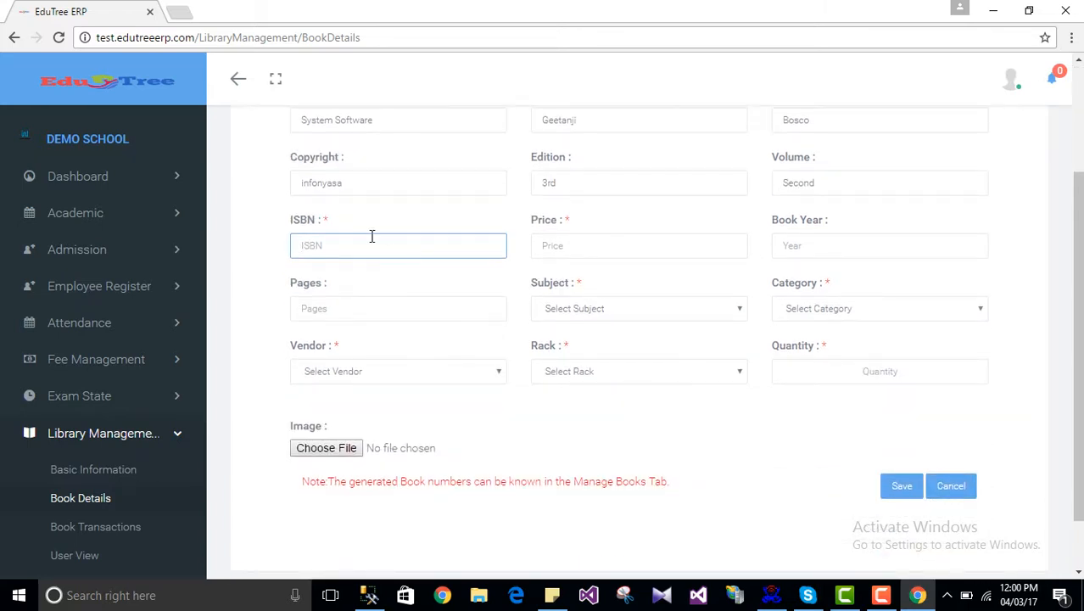
scroll(383, 243, "up", 2)
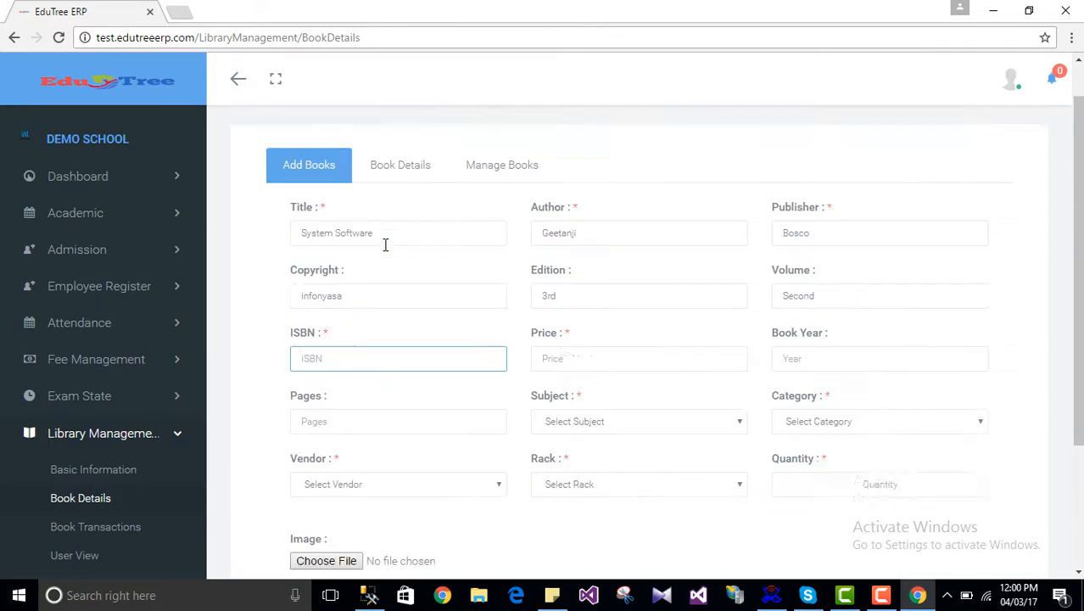
scroll(374, 220, "down", 2)
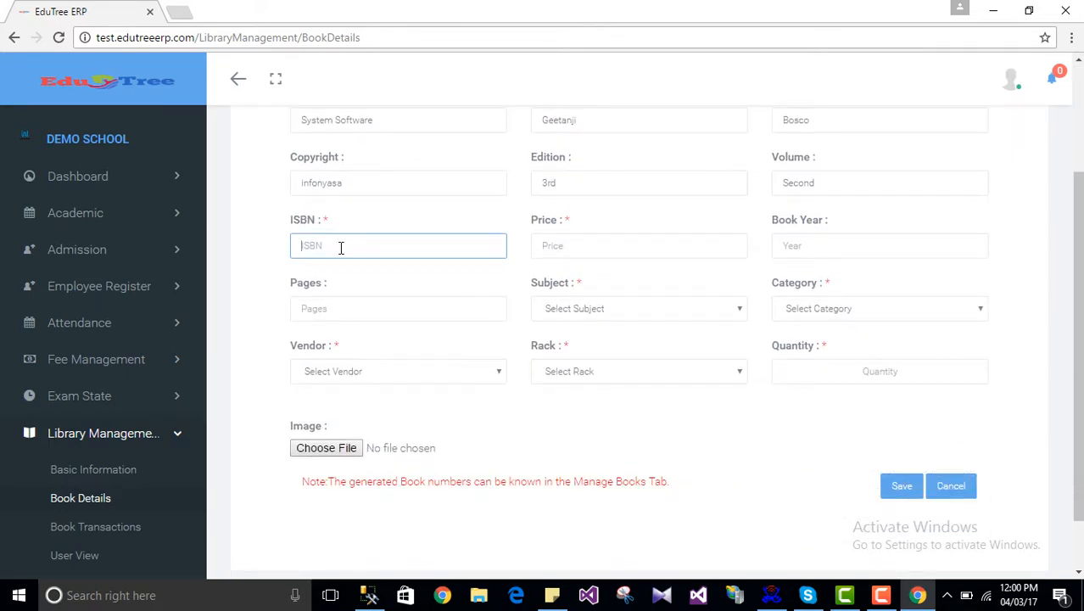
type("100")
key("Tab")
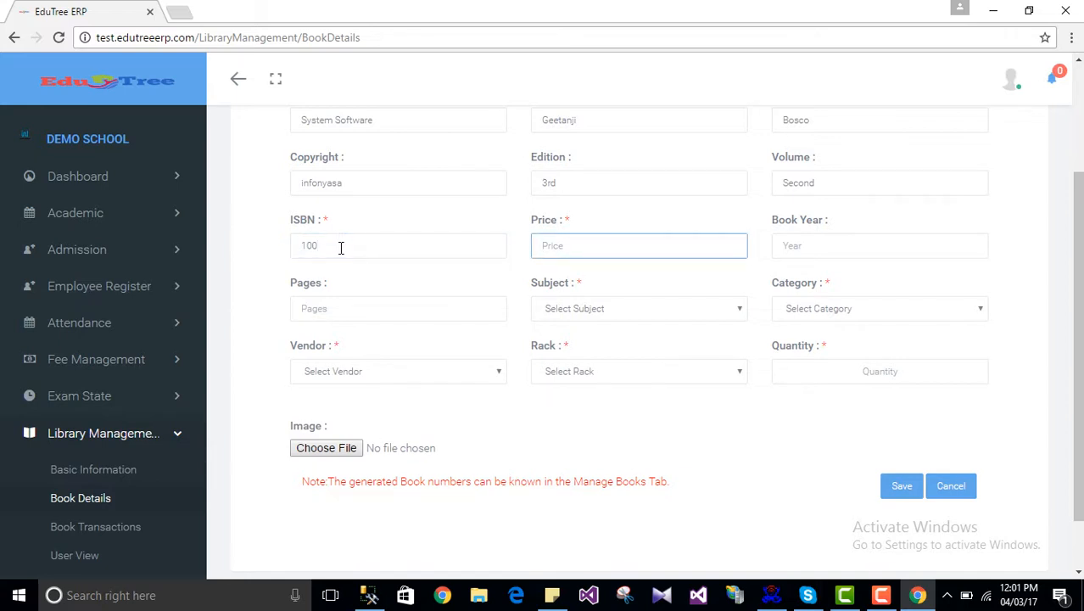
type("500")
key("Tab")
type("2")
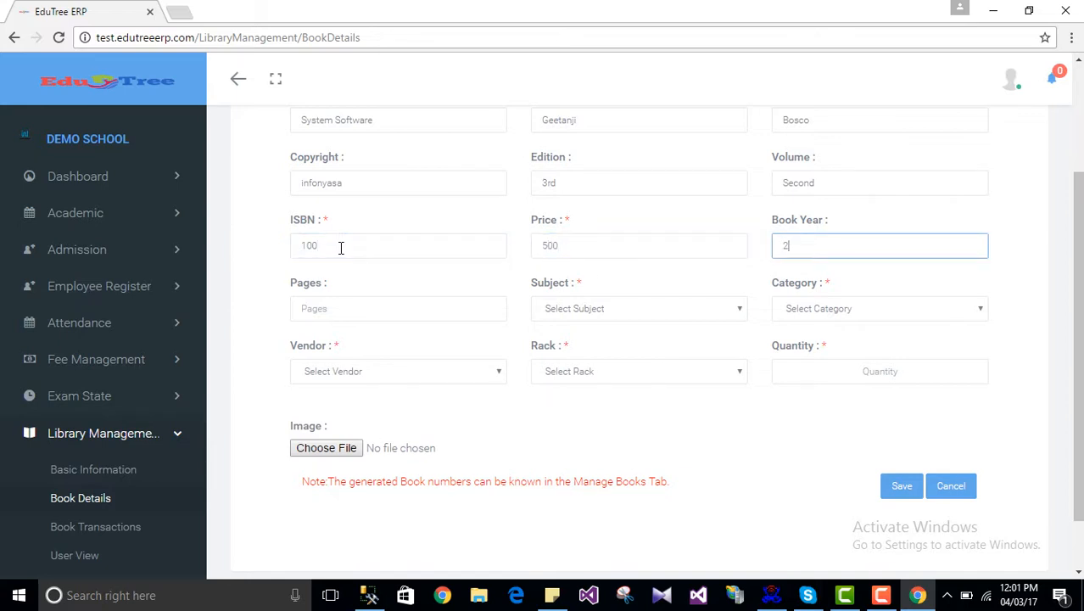
key("Tab")
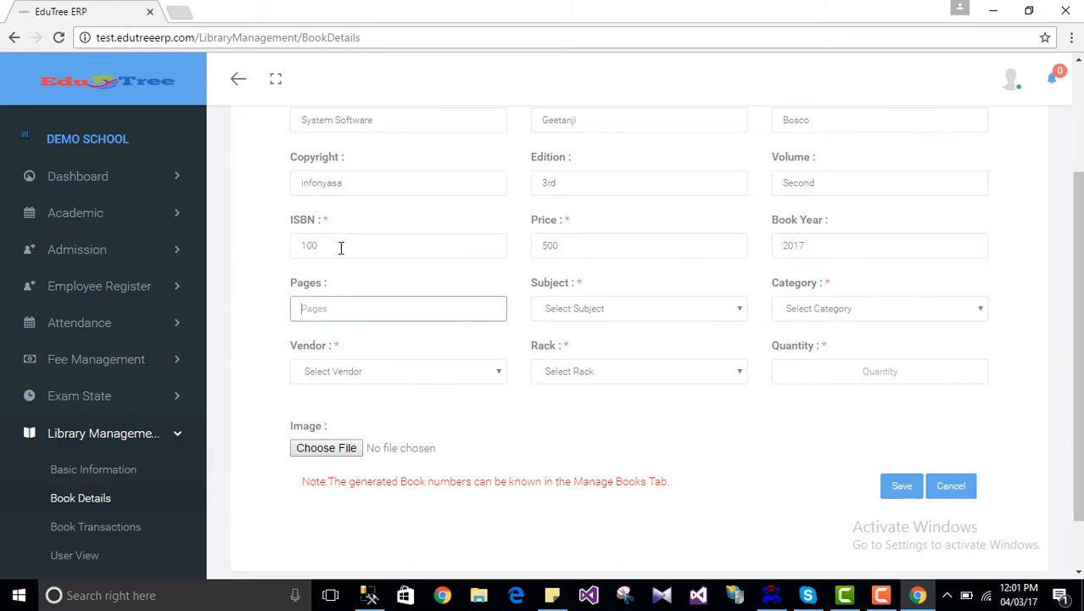
scroll(340, 247, "up", 2)
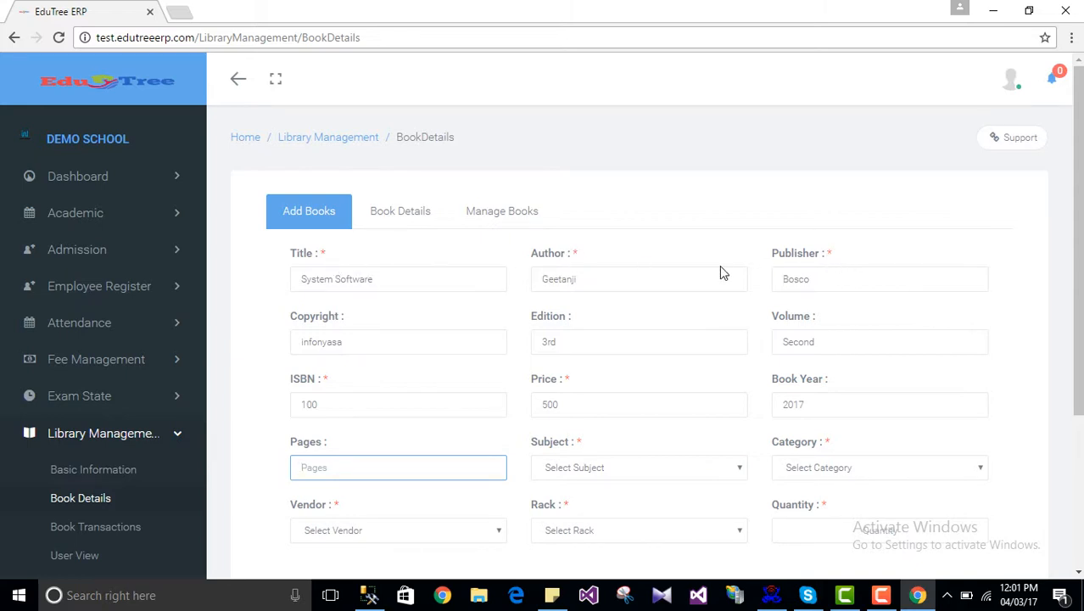
scroll(810, 294, "down", 1)
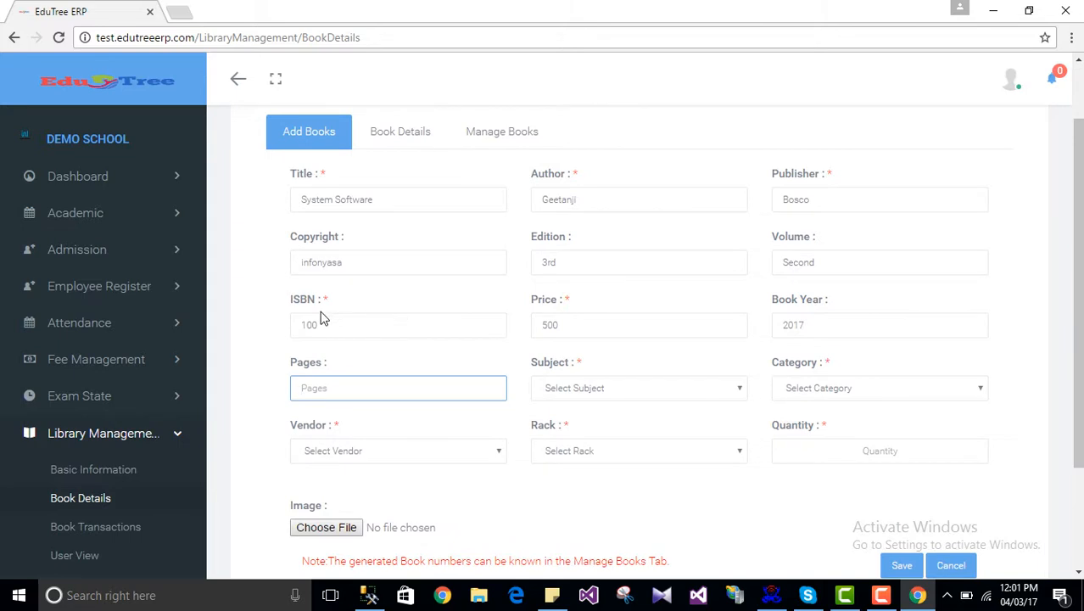
scroll(646, 332, "down", 1)
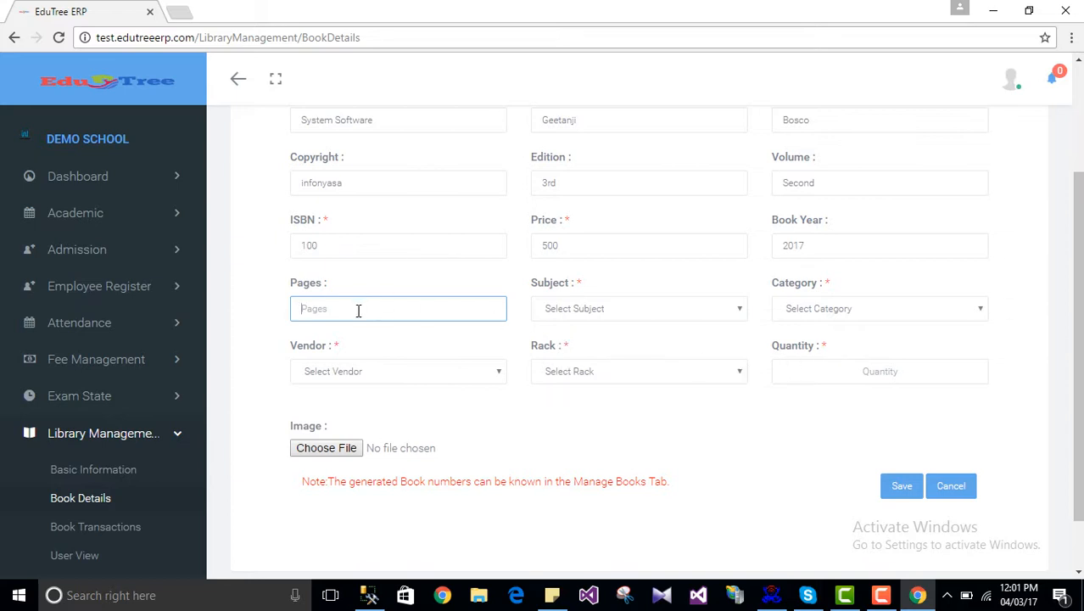
type("700")
Step: Set subject Computer science, category Books and the first listed vendor
left_click(583, 311)
left_click(583, 352)
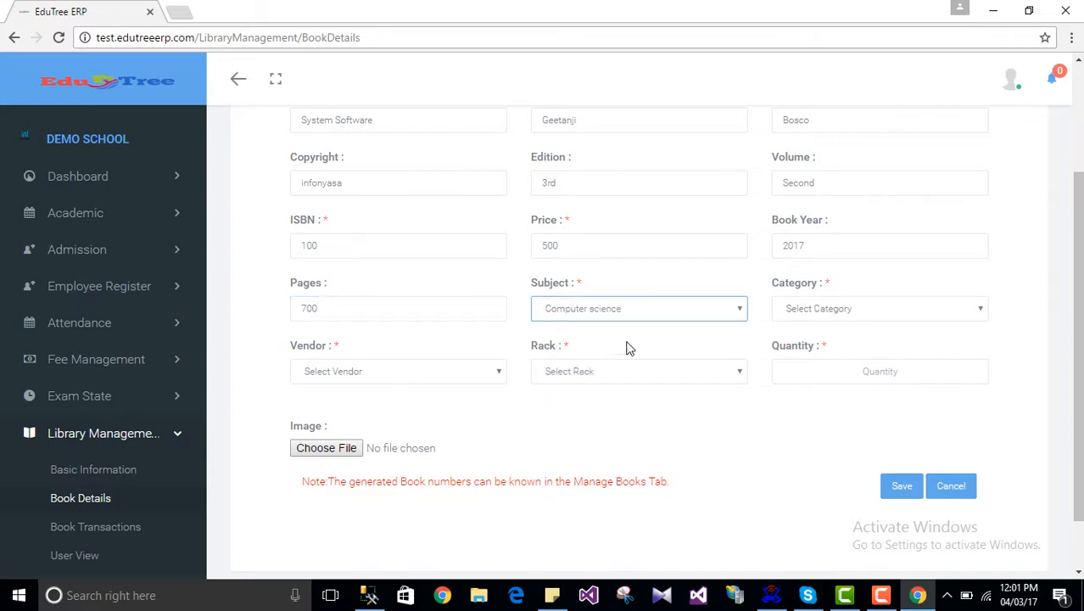
left_click(820, 313)
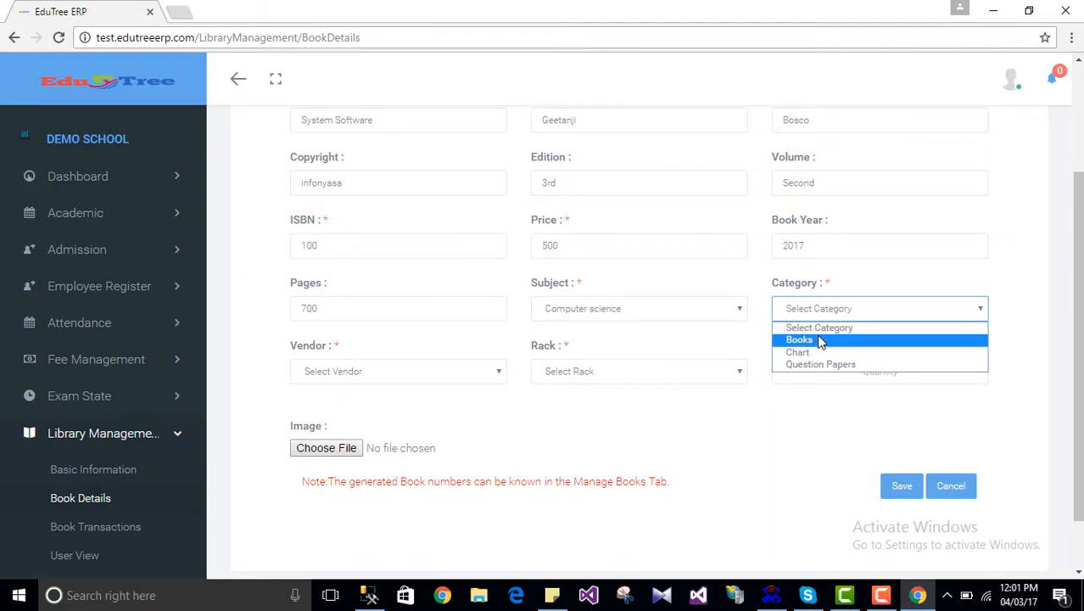
left_click(816, 339)
left_click(401, 379)
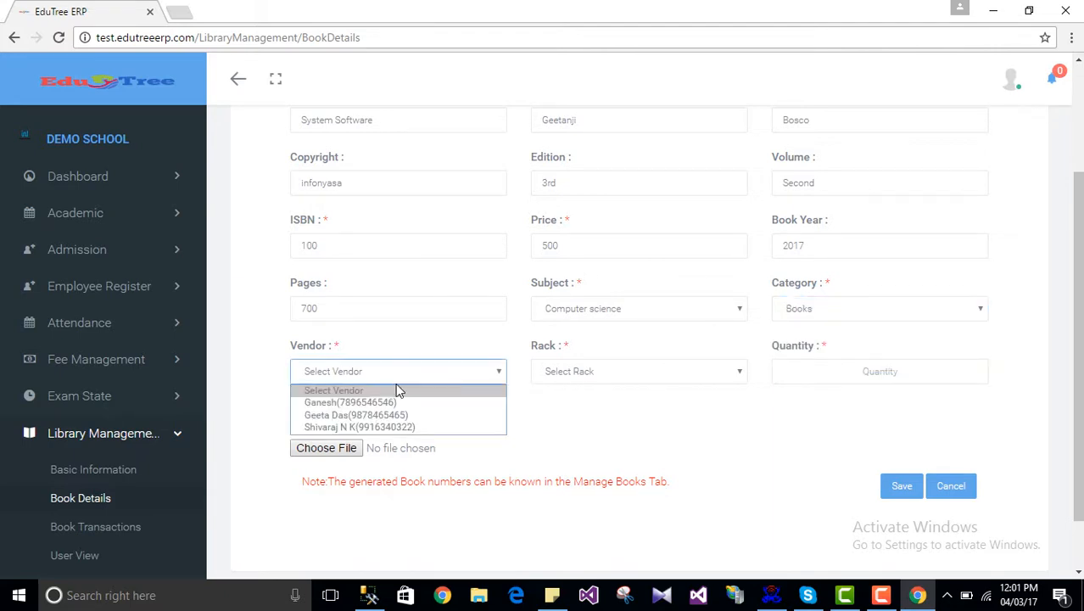
left_click(388, 401)
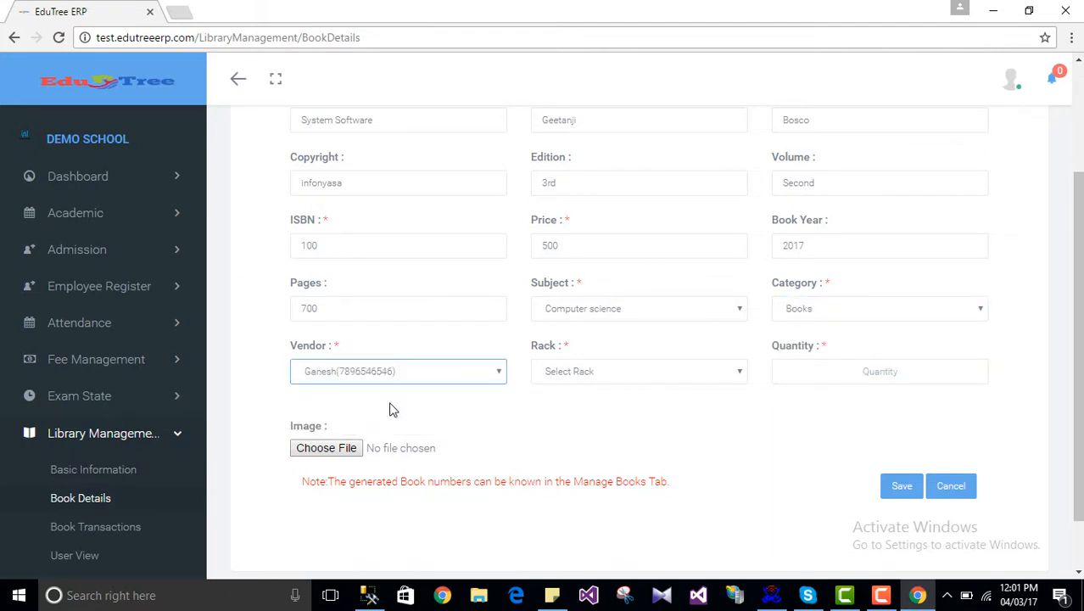
Step: Set the rack to Computer system and the quantity to 5
left_click(600, 380)
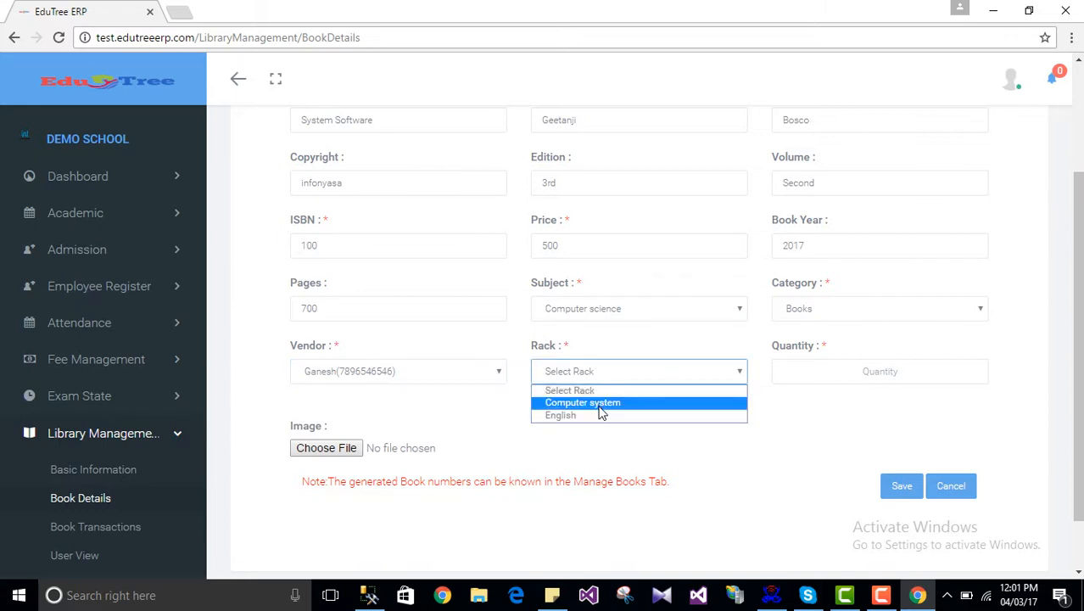
left_click(600, 404)
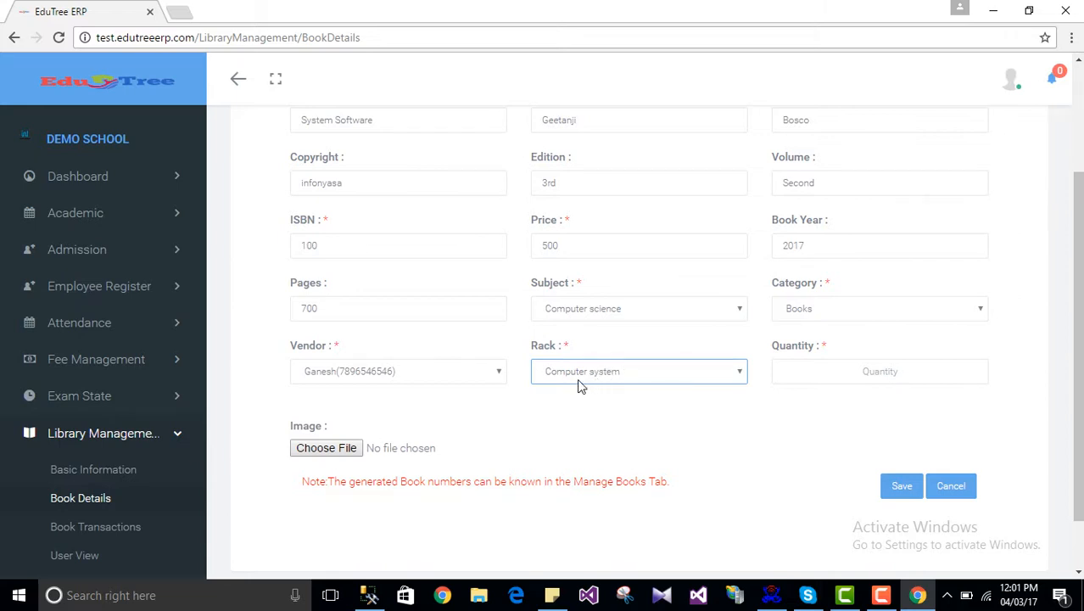
left_click(882, 366)
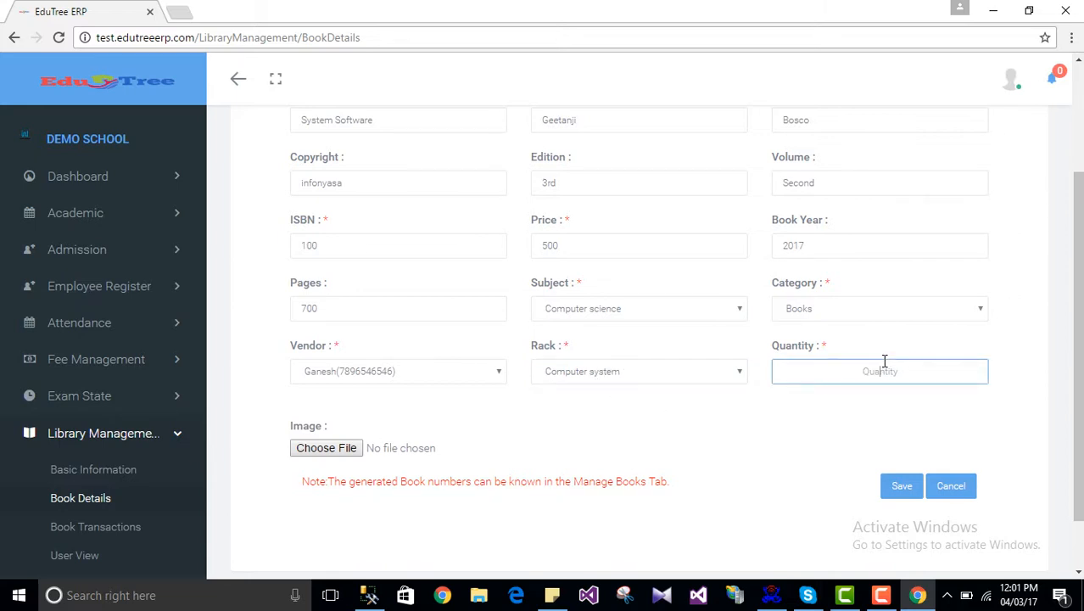
type("5")
scroll(895, 382, "up", 2)
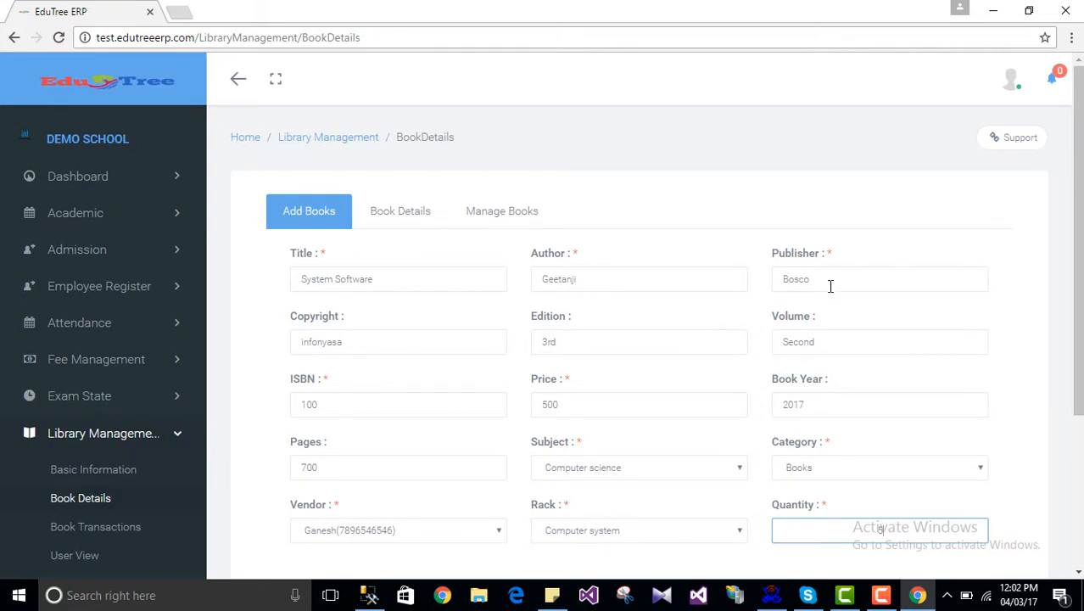
scroll(830, 285, "down", 3)
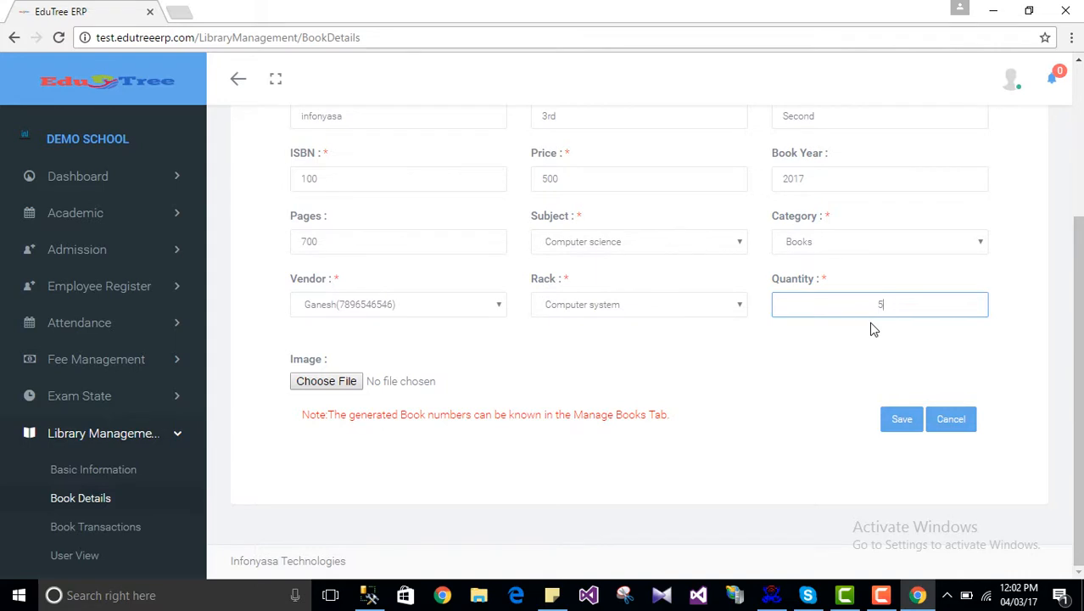
Step: Attach a2.jpg from the Images folder as the new book's cover picture
left_click(344, 382)
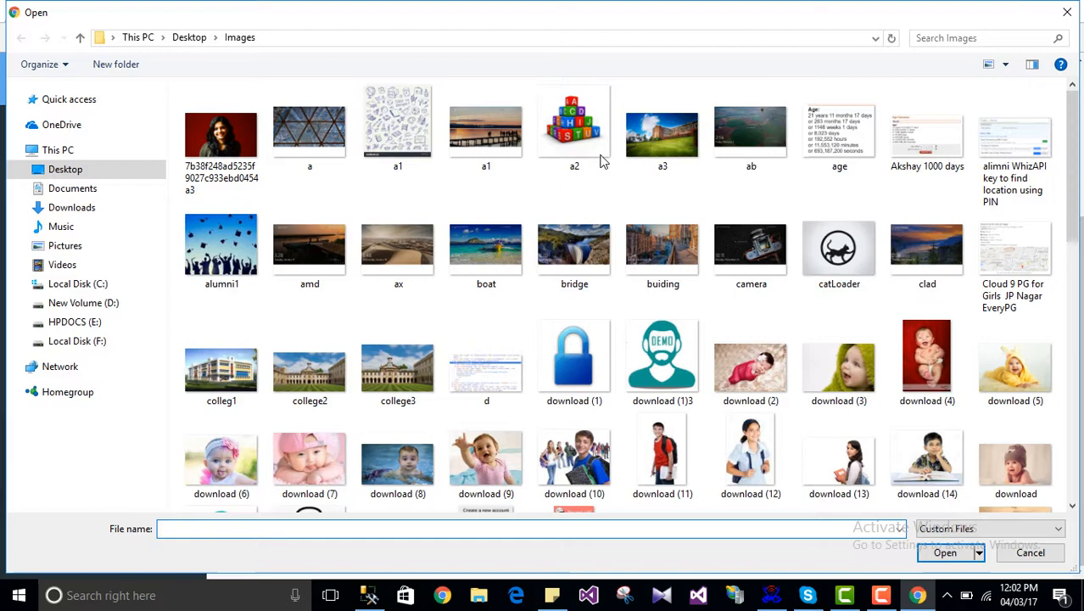
double_click(576, 143)
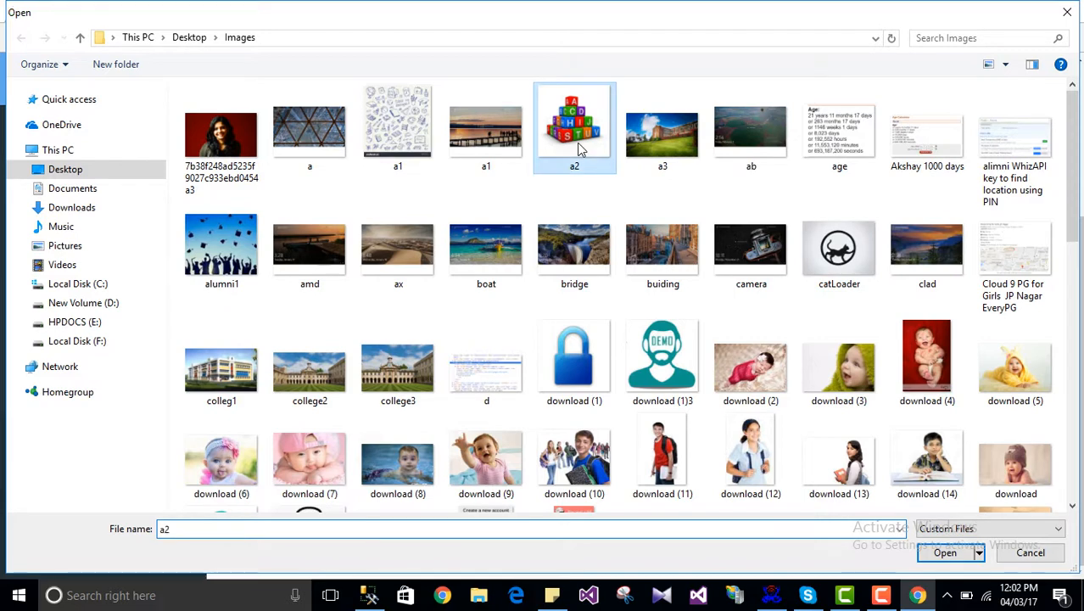
scroll(413, 453, "down", 1)
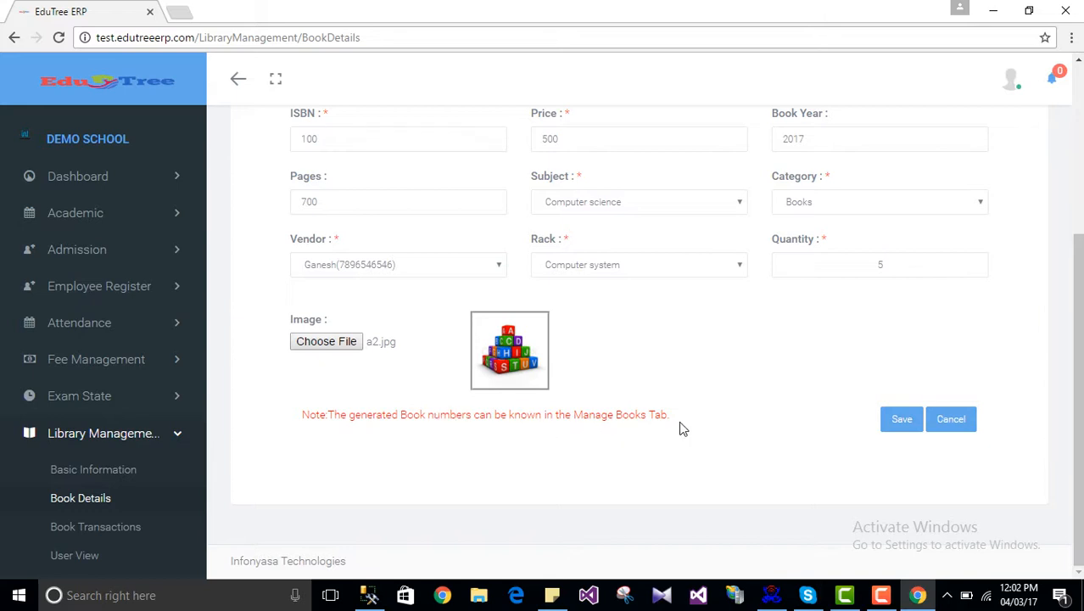
scroll(695, 407, "up", 3)
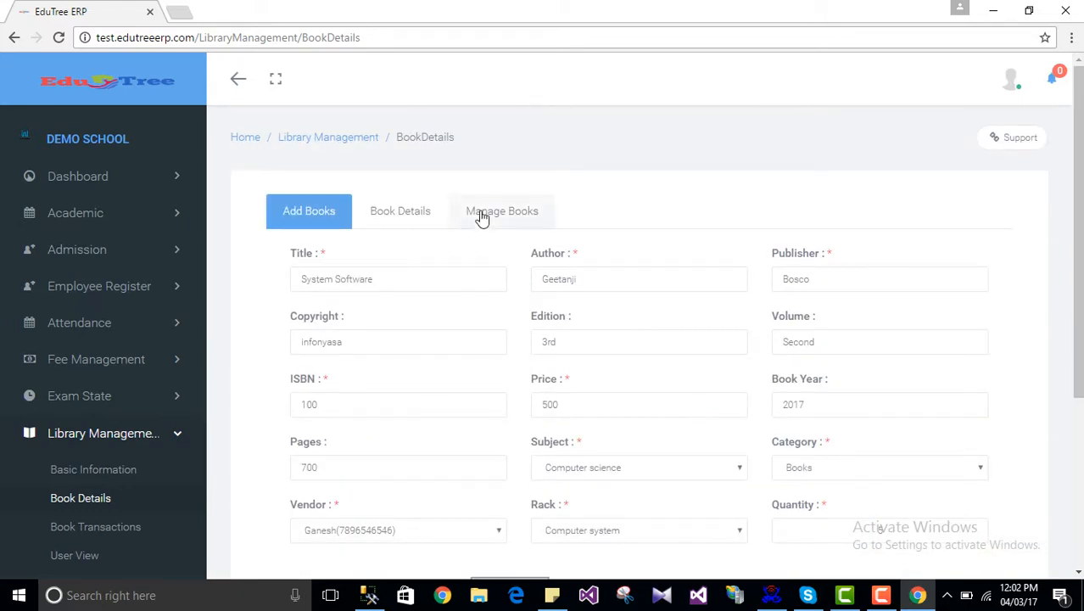
scroll(704, 339, "down", 3)
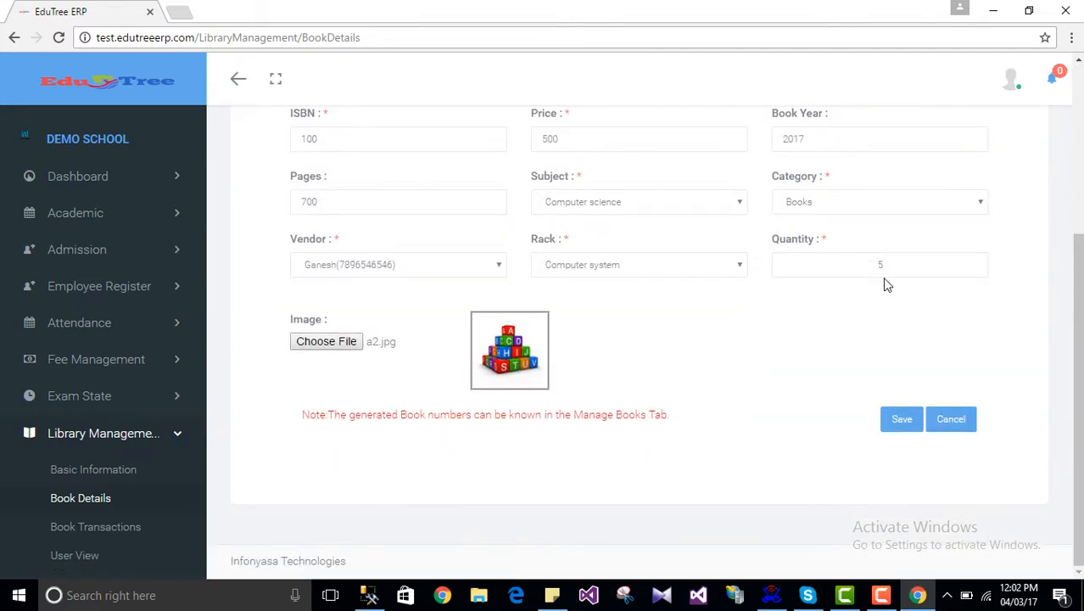
left_click(904, 424)
scroll(720, 371, "up", 3)
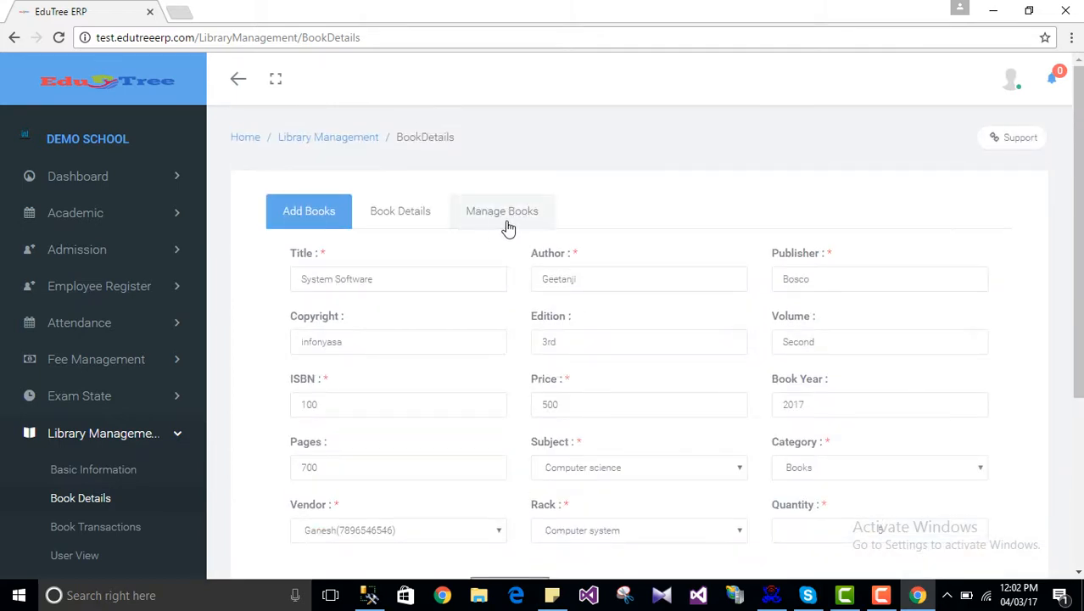
scroll(608, 254, "down", 3)
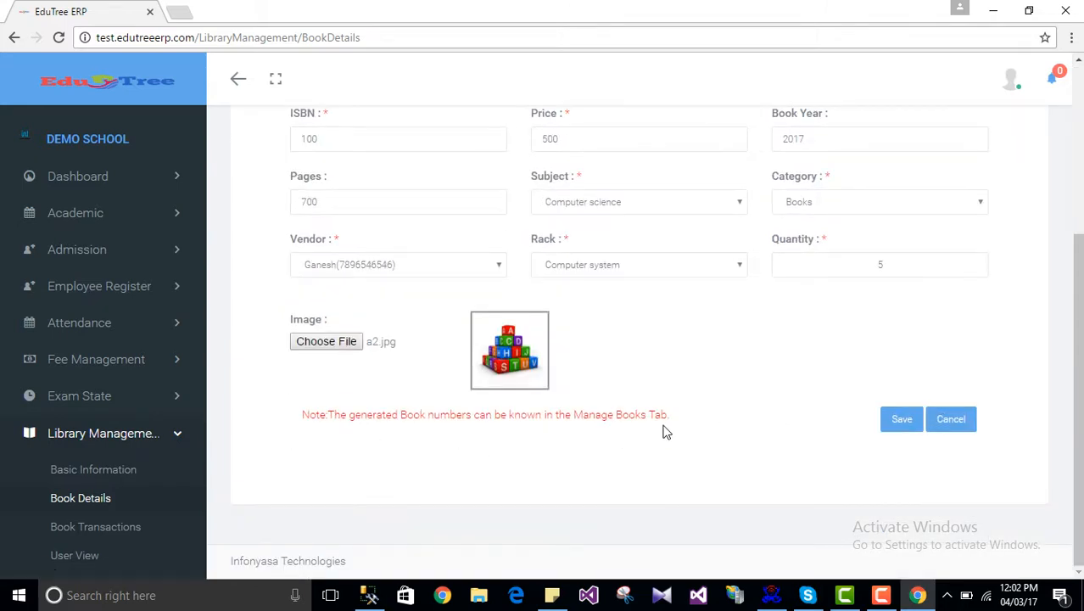
Step: Save the new System Software book record
left_click(900, 426)
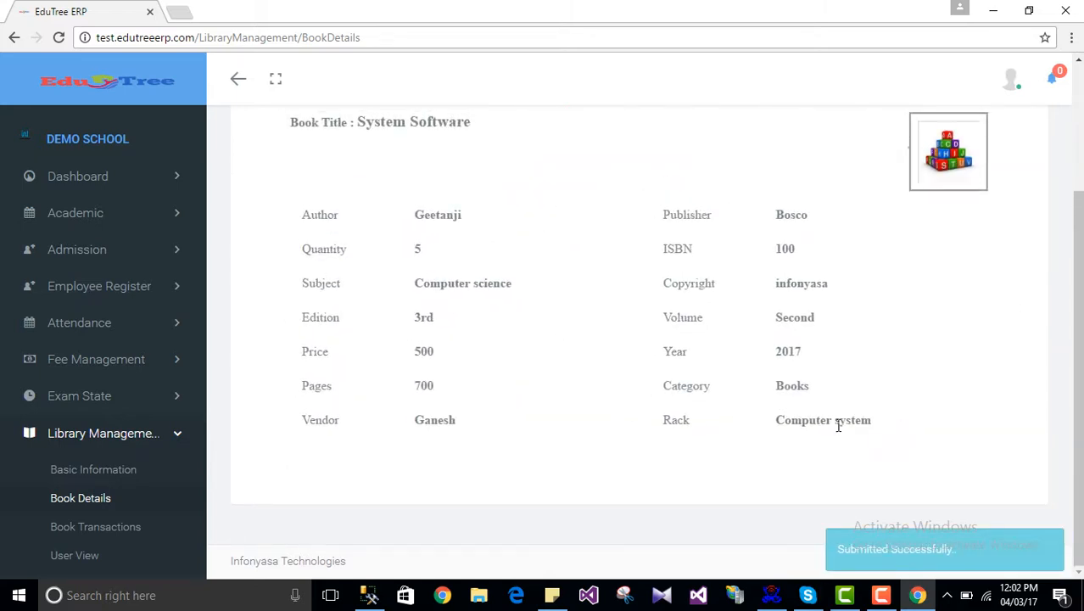
scroll(801, 221, "up", 2)
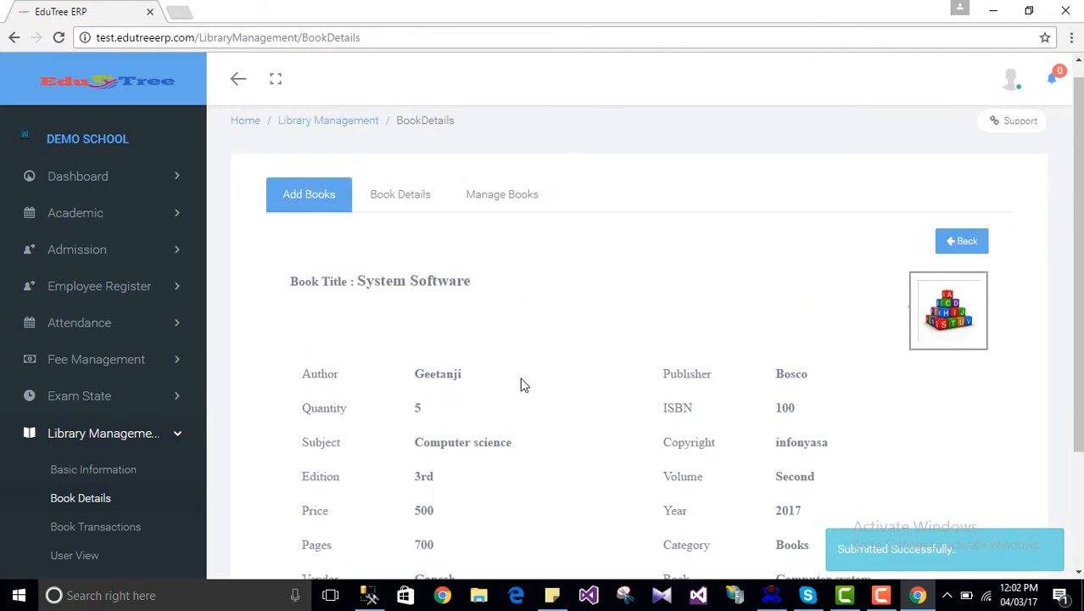
scroll(534, 379, "down", 2)
scroll(598, 357, "up", 2)
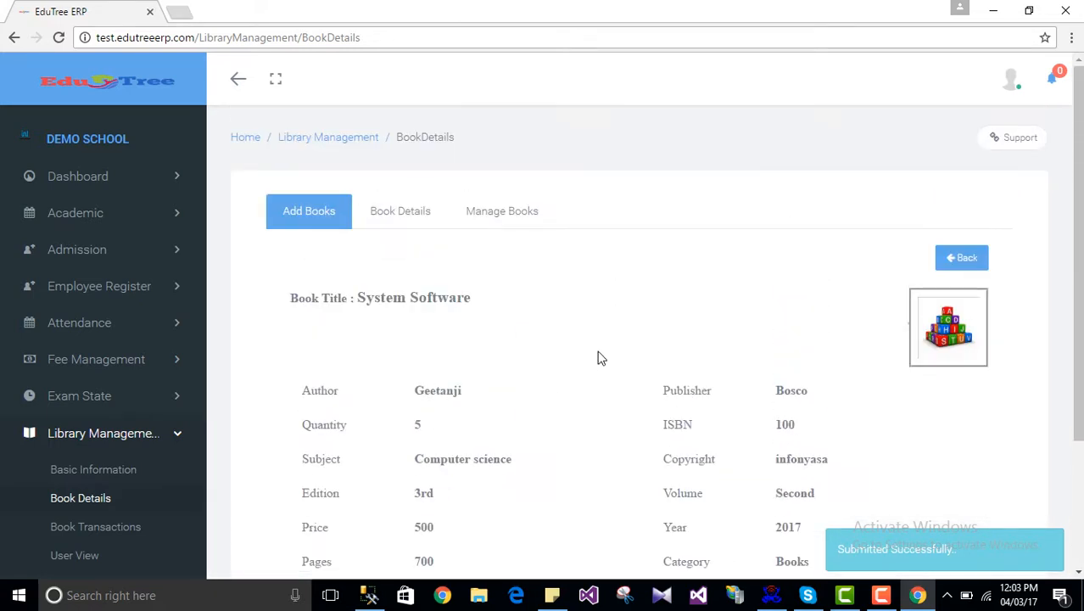
scroll(599, 357, "down", 2)
scroll(601, 356, "up", 2)
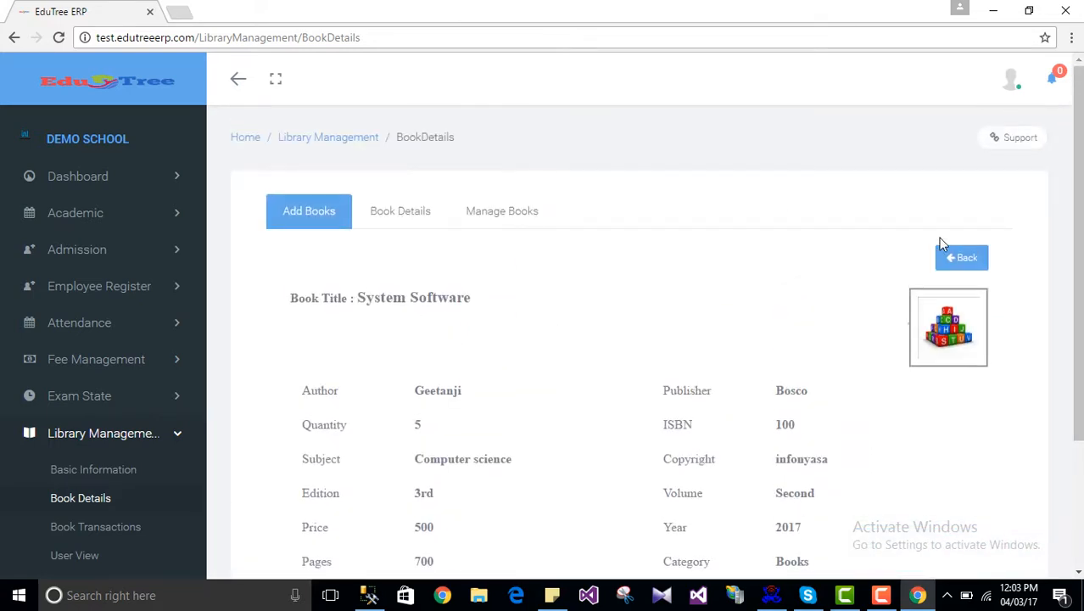
Step: Go back from the details view and show the Book Details list
left_click(957, 258)
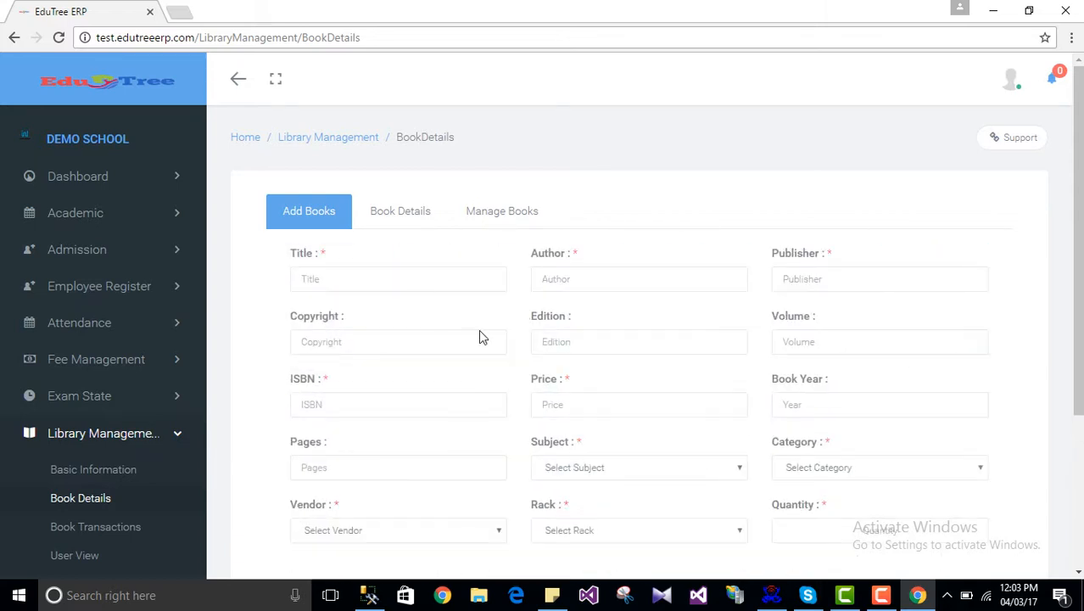
scroll(480, 337, "down", 2)
scroll(675, 269, "up", 2)
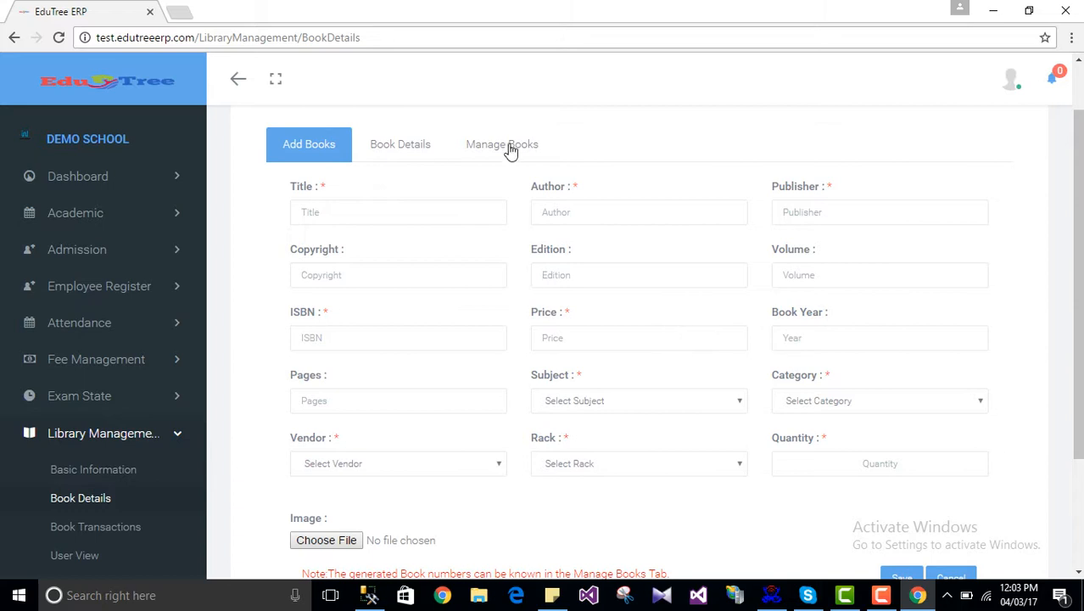
scroll(530, 283, "down", 2)
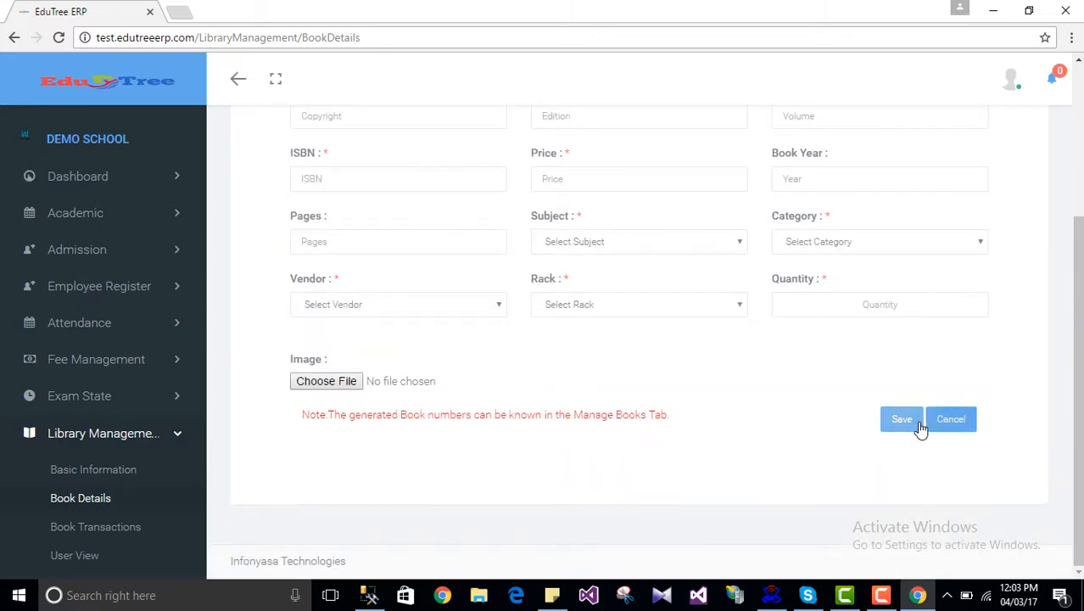
scroll(866, 404, "up", 2)
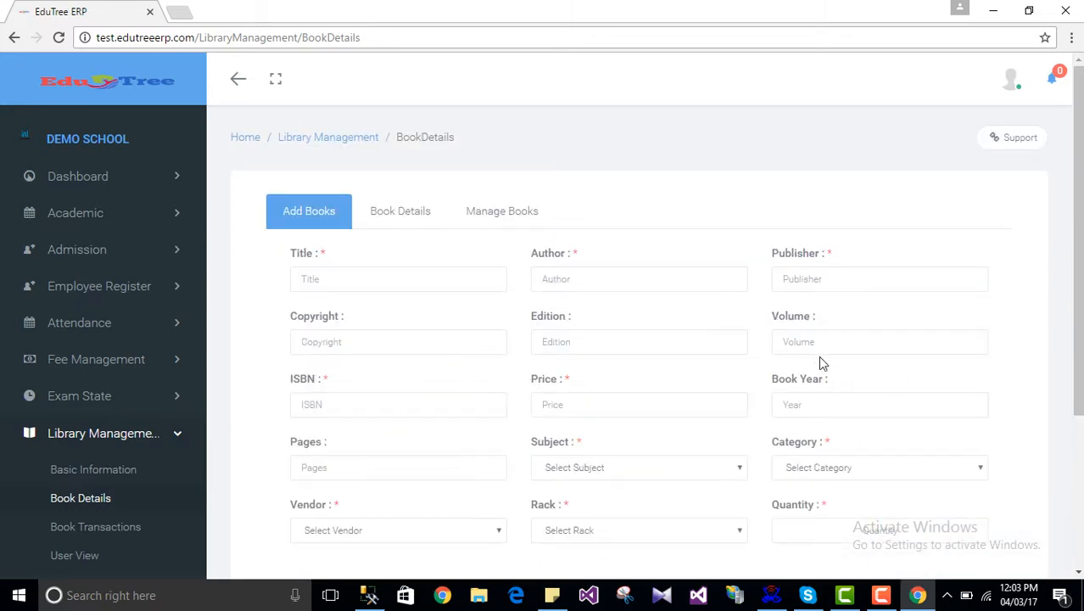
left_click(400, 213)
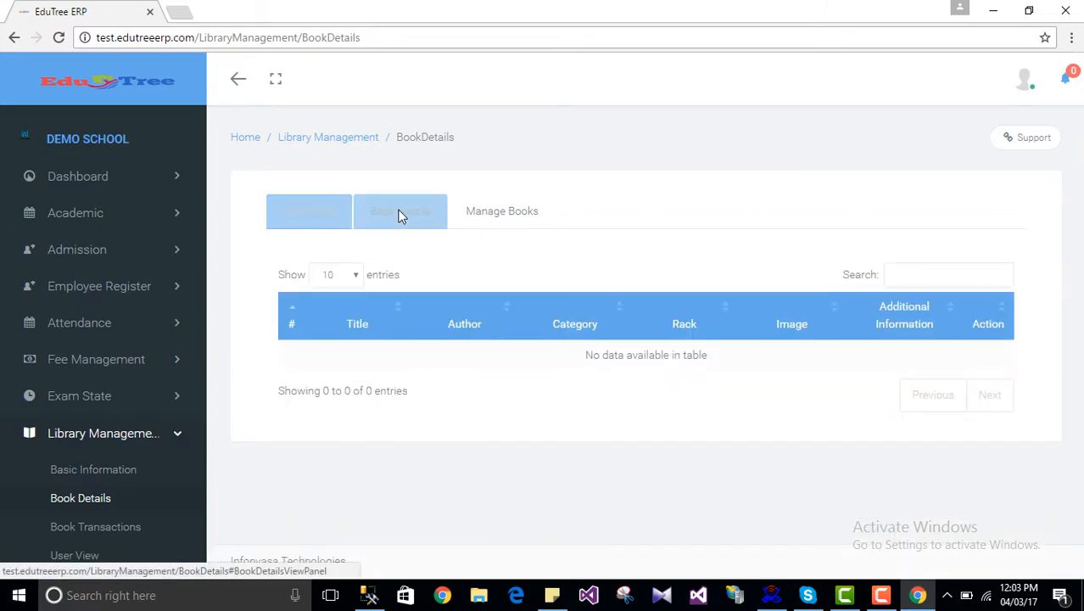
scroll(475, 403, "down", 1)
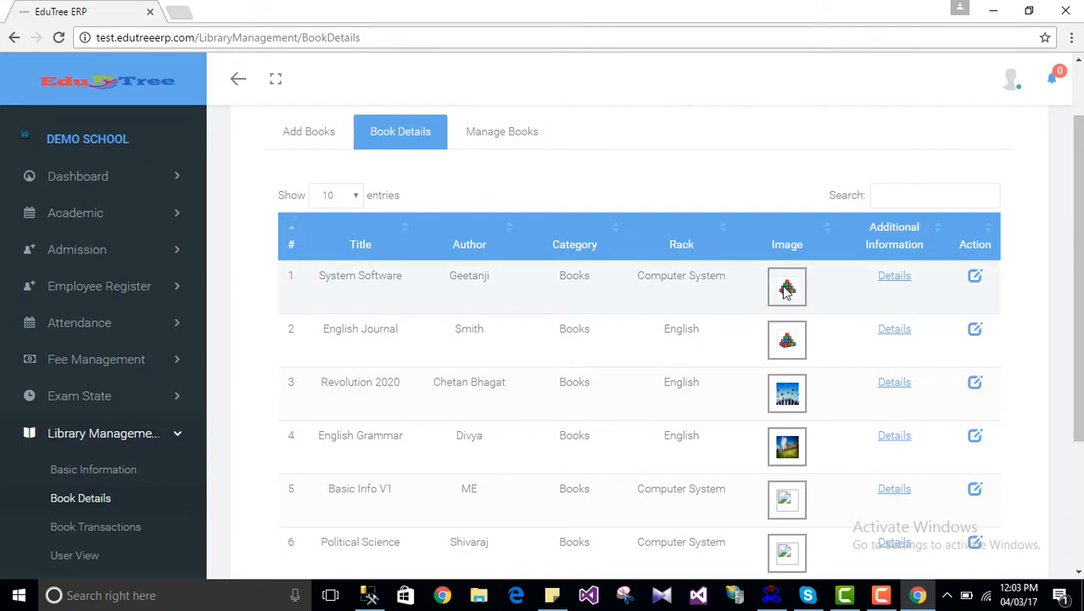
left_click(896, 276)
scroll(468, 339, "down", 2)
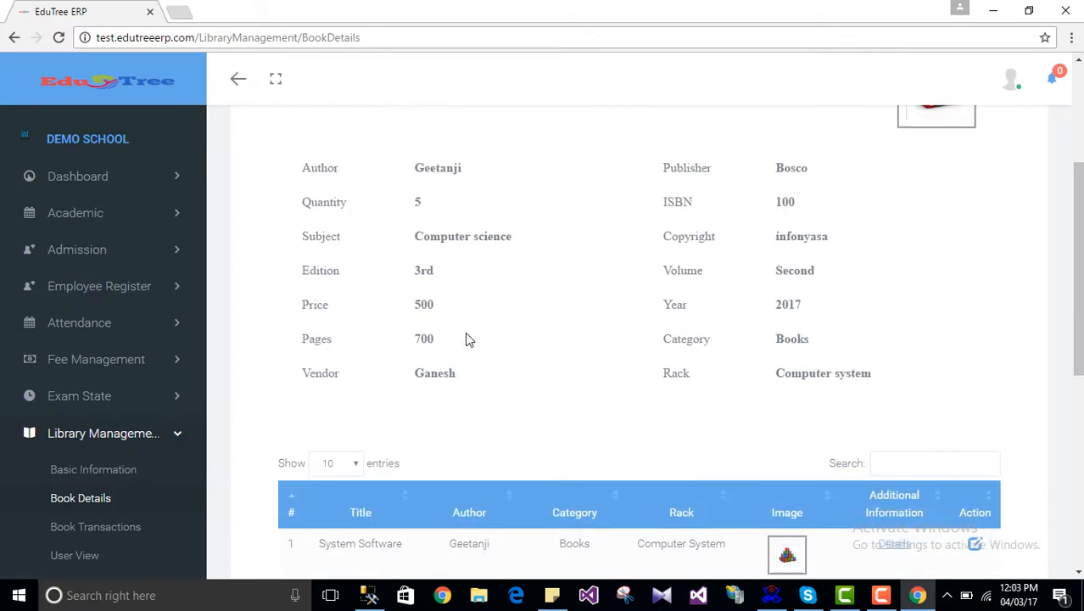
scroll(650, 323, "up", 3)
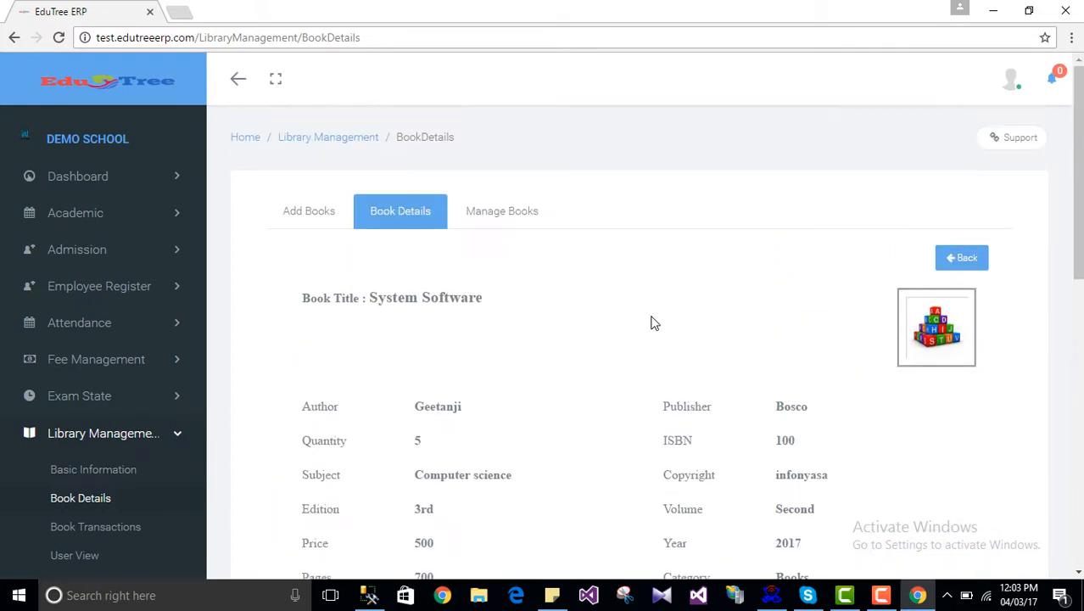
left_click(952, 259)
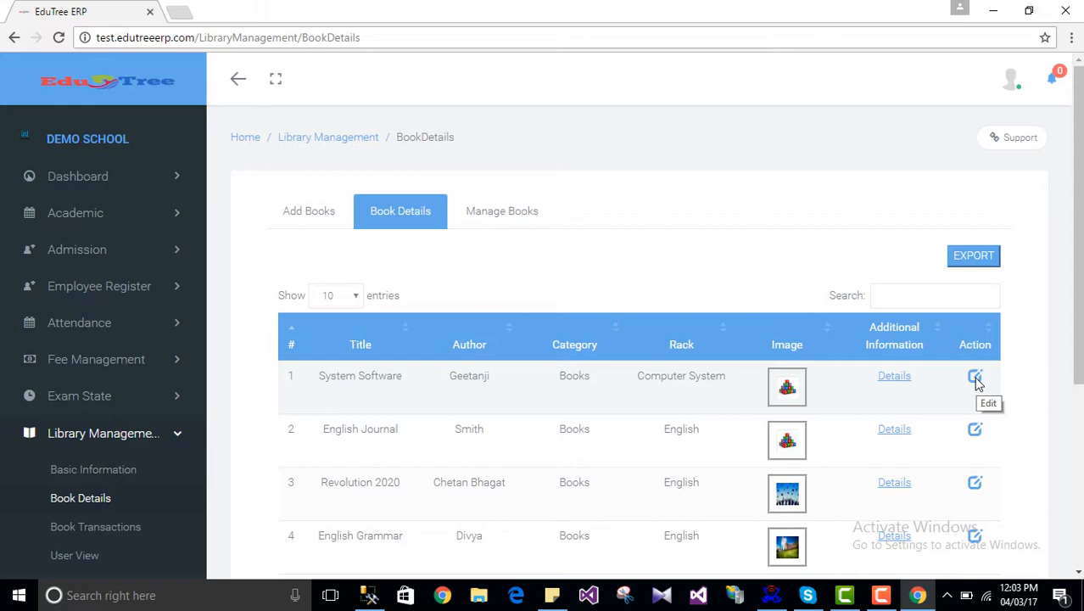
Step: Edit the System Software record, swap its cover for a3.jpg, and update it
left_click(976, 380)
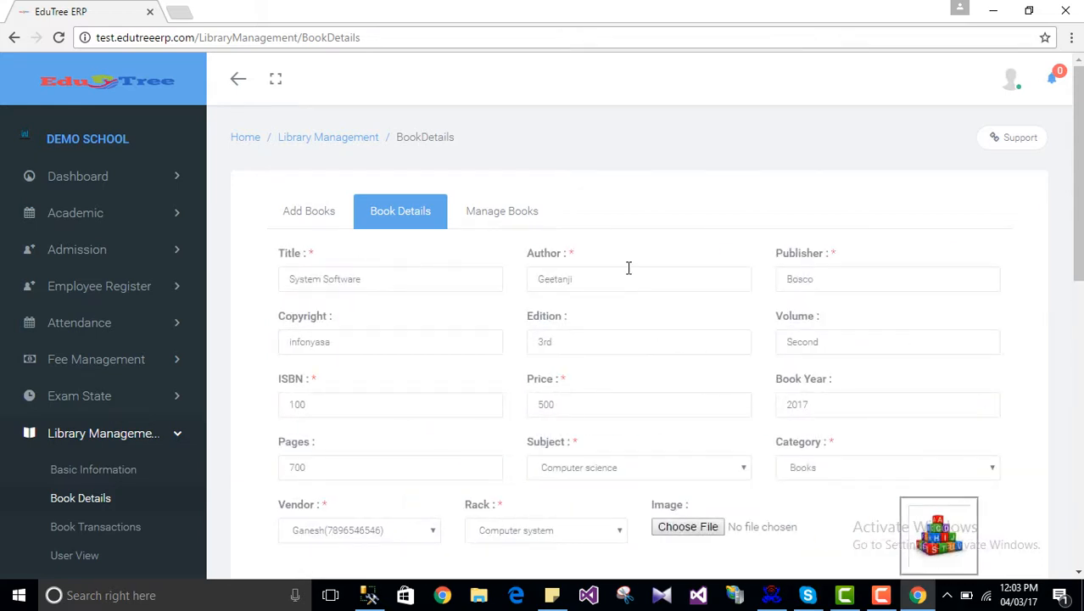
scroll(624, 345, "down", 2)
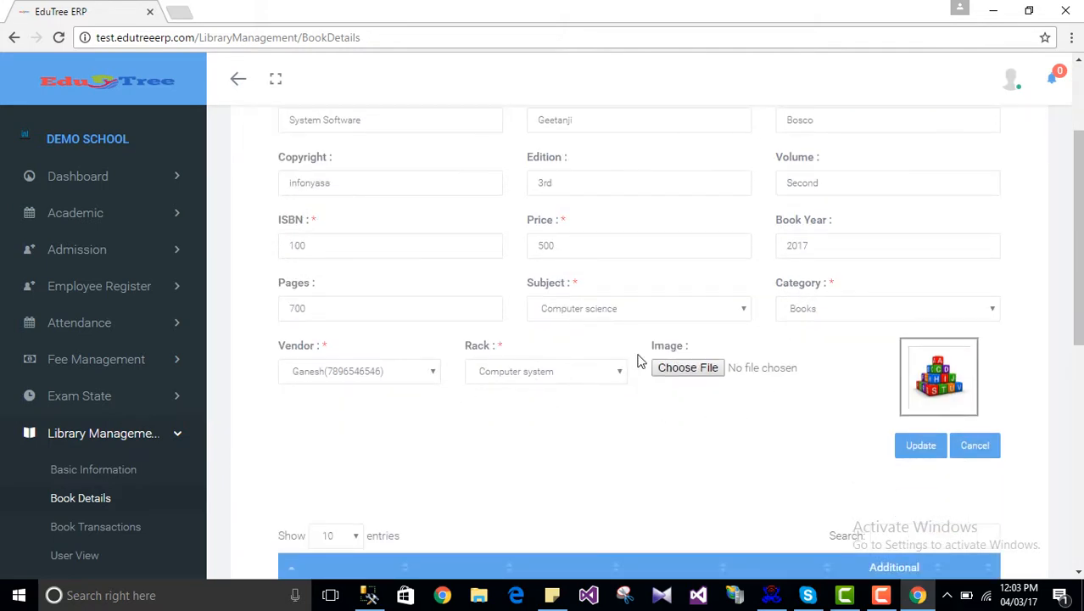
scroll(638, 356, "up", 2)
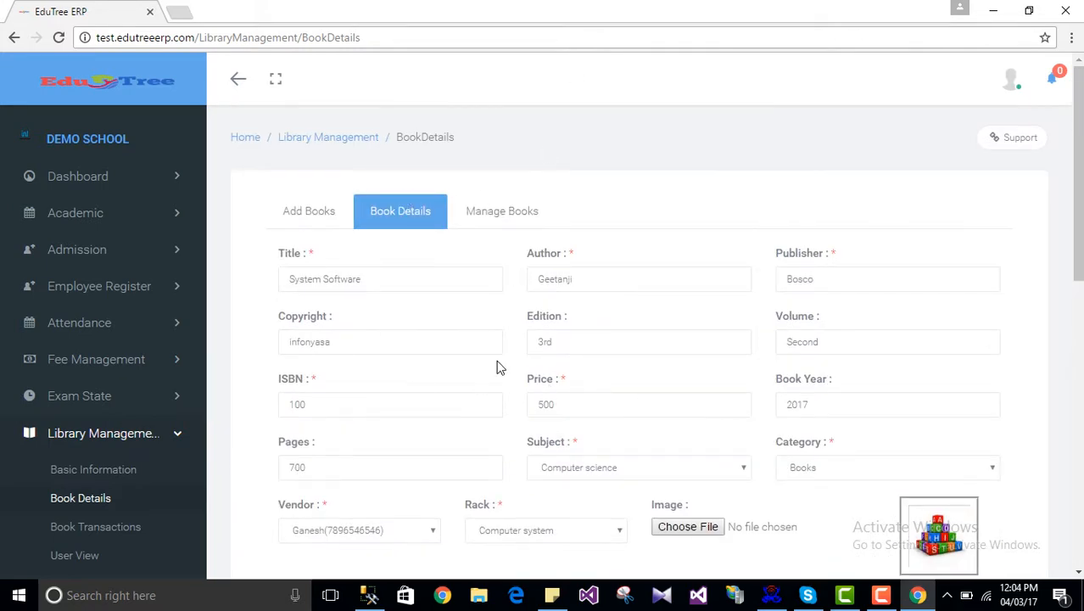
scroll(499, 367, "down", 2)
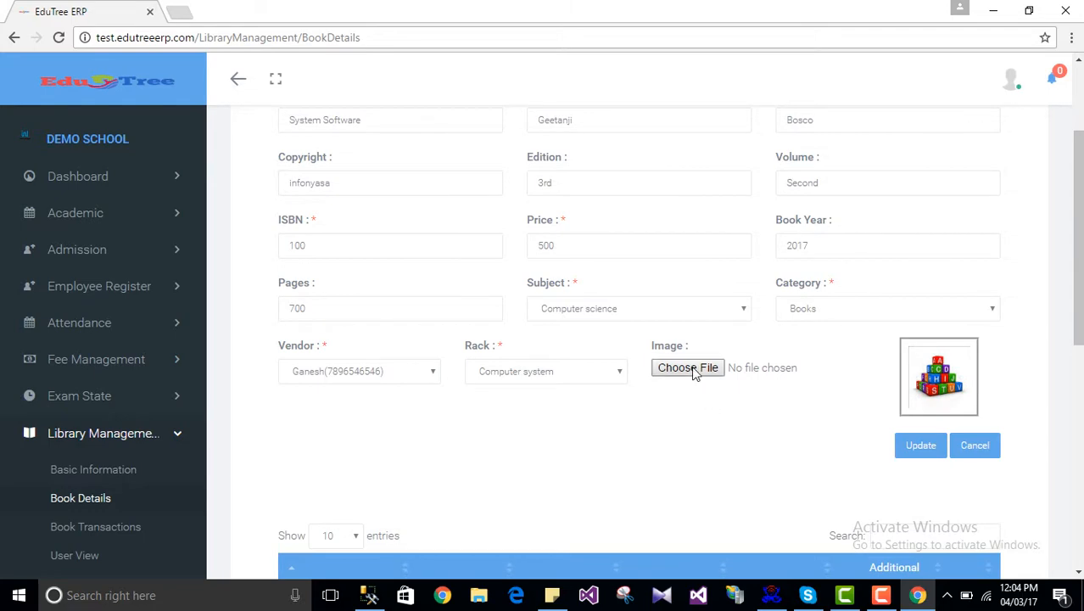
left_click(689, 368)
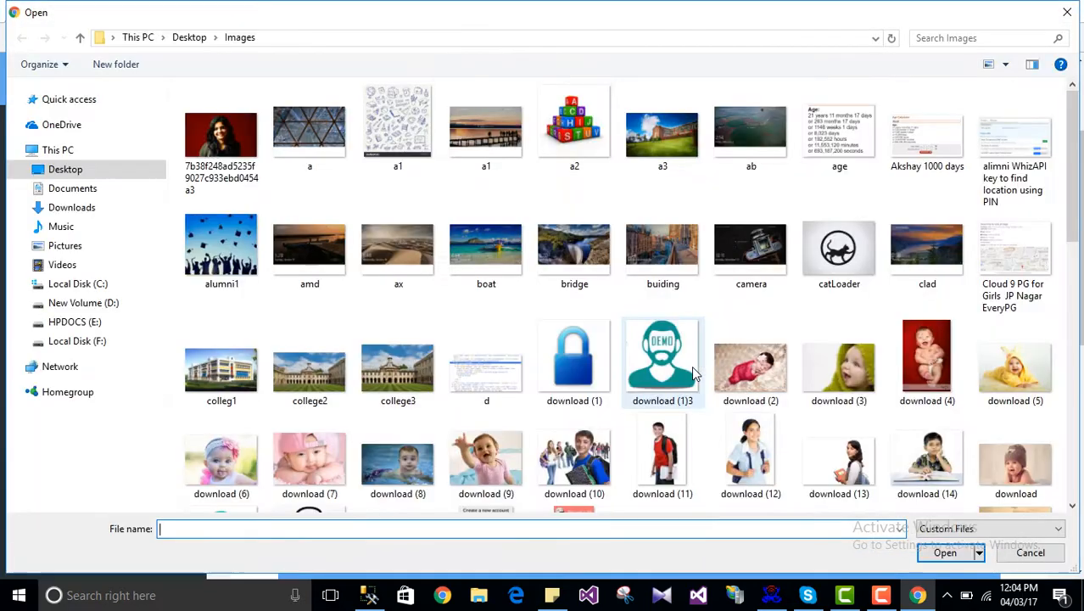
left_click(651, 142)
double_click(651, 143)
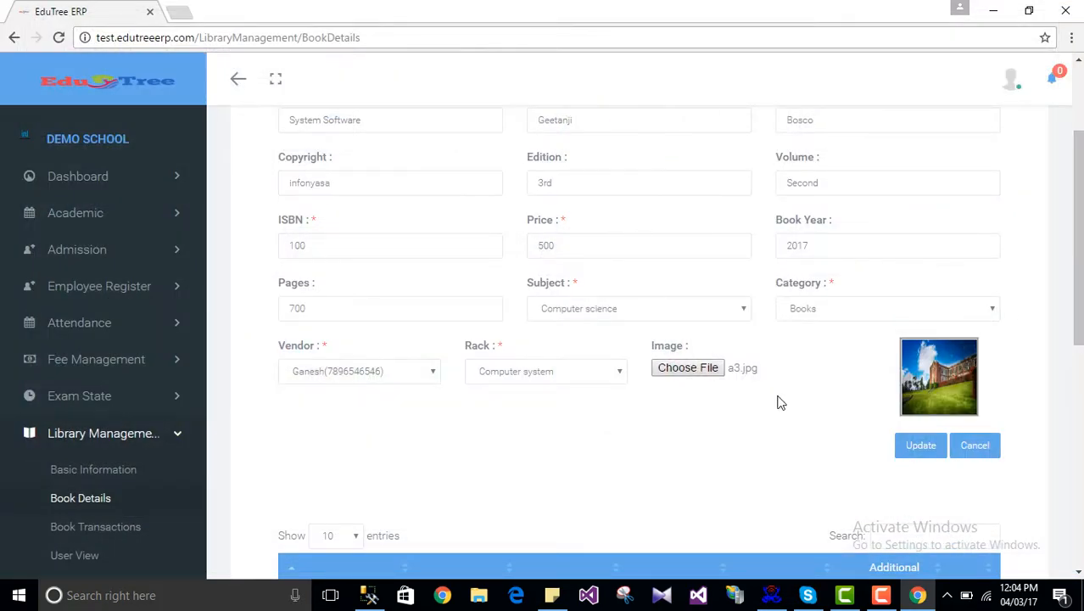
left_click(921, 446)
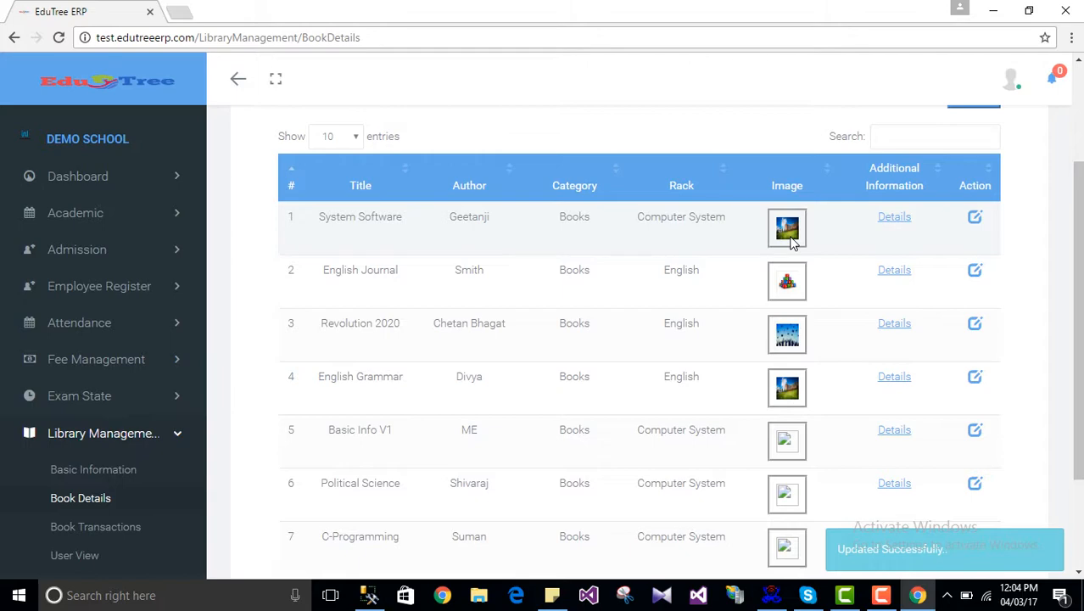
Step: View System Software's updated details with the new cover, then return to the seven-book list
left_click(892, 218)
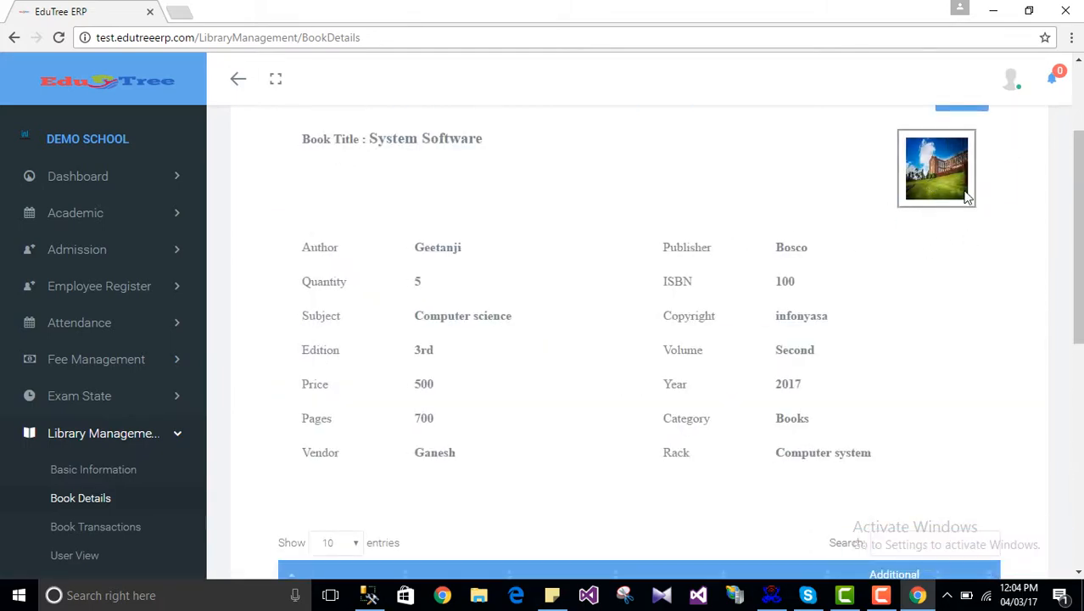
scroll(861, 326, "up", 2)
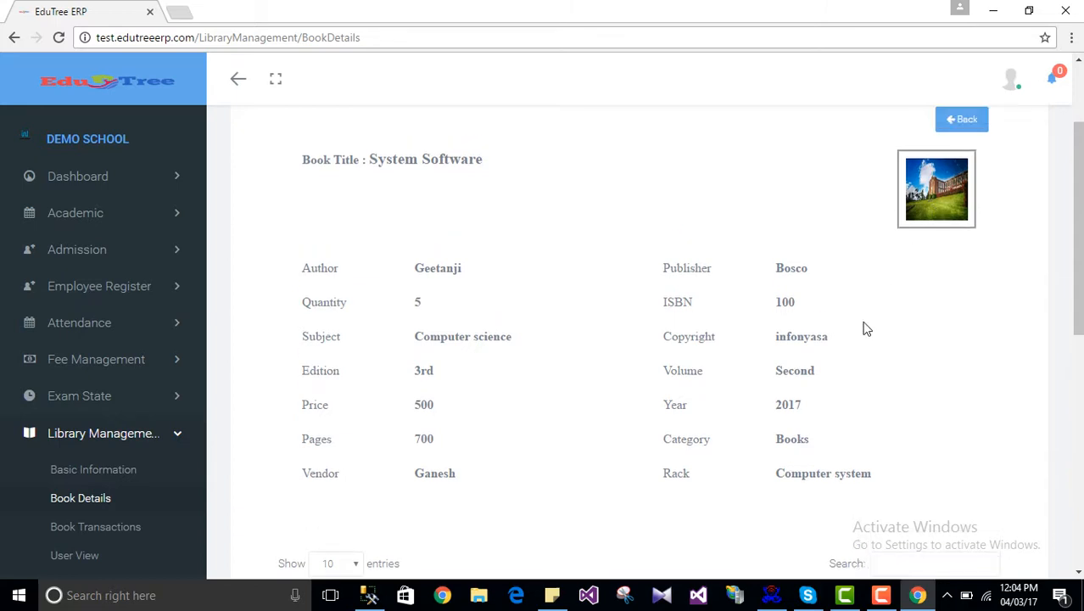
left_click(959, 263)
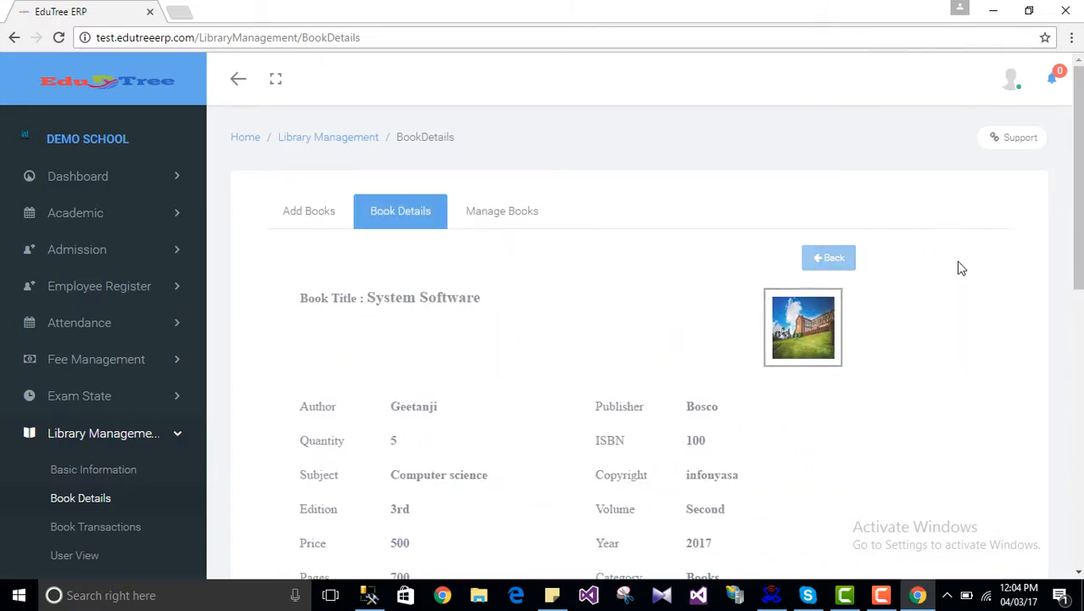
scroll(782, 413, "down", 3)
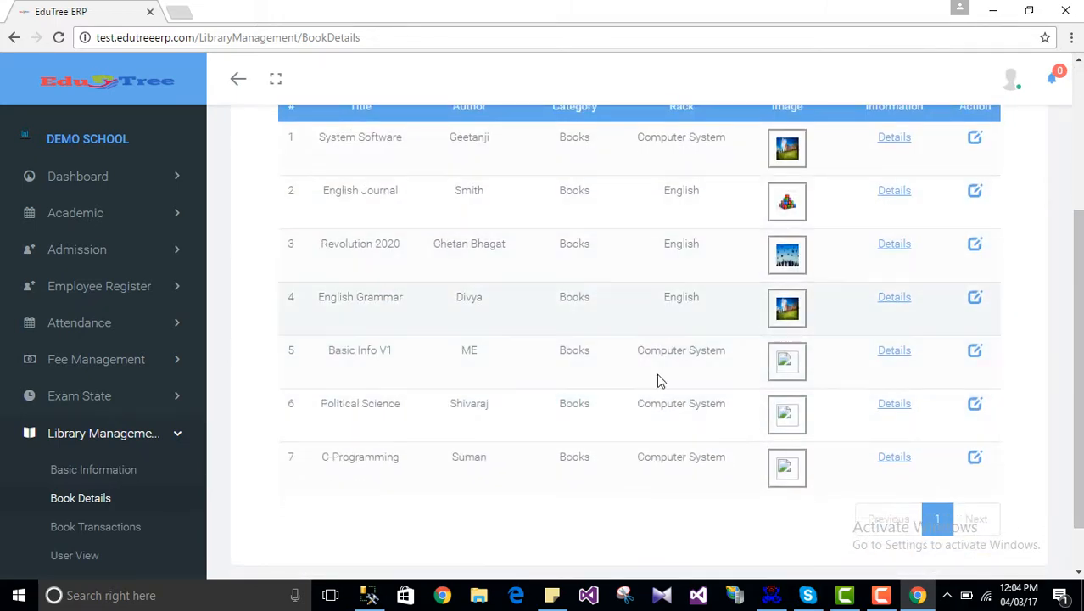
scroll(656, 374, "up", 3)
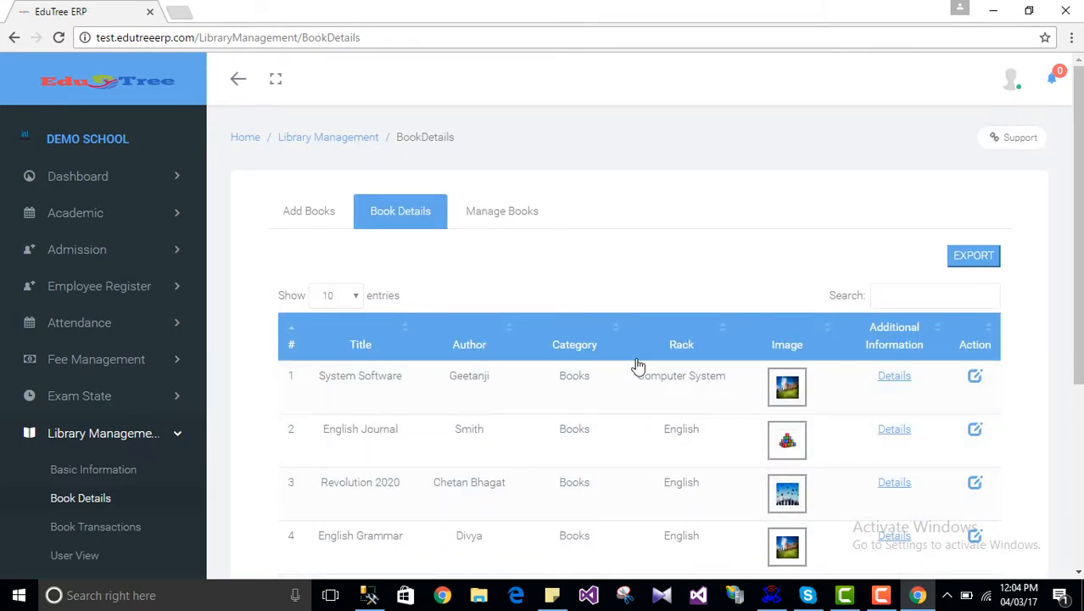
Step: Export the book list and open the downloaded download (7).xls
left_click(975, 257)
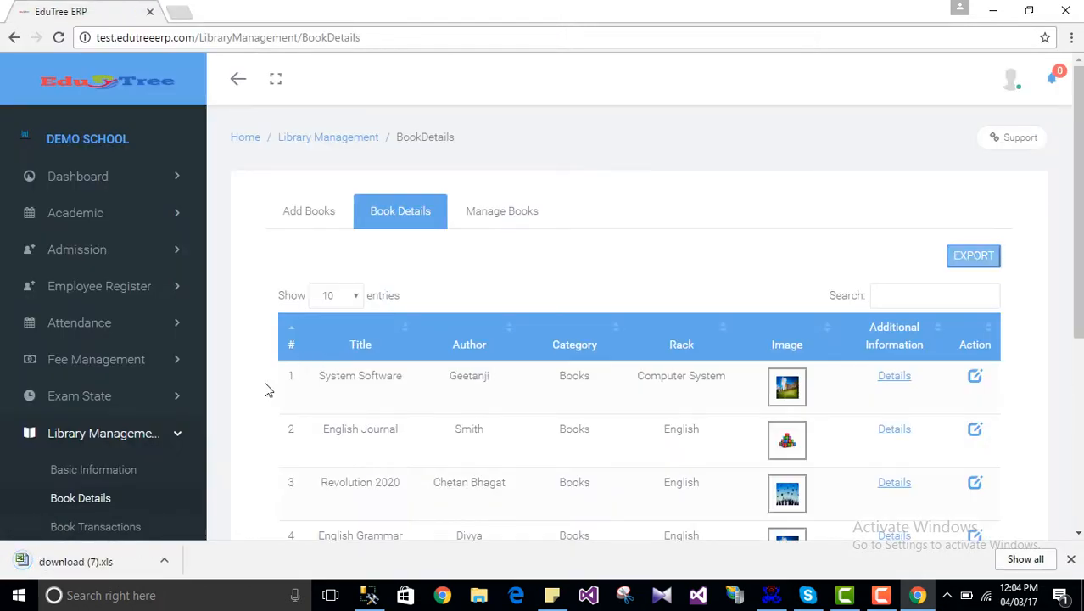
left_click(103, 563)
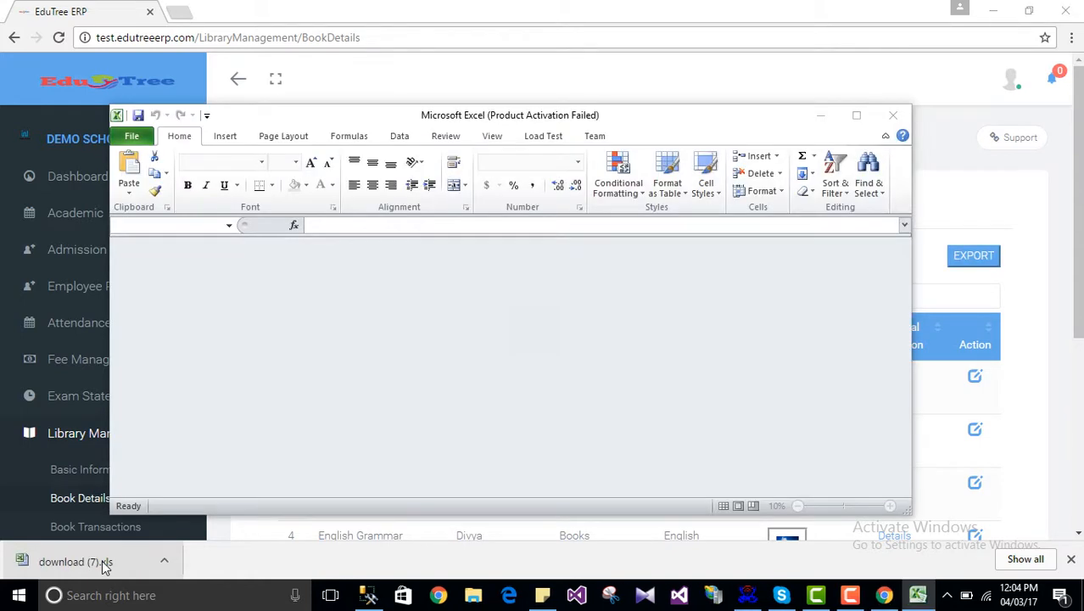
Step: Open download (7).xls in Excel past the format and activation prompts, then close Excel
left_click(481, 336)
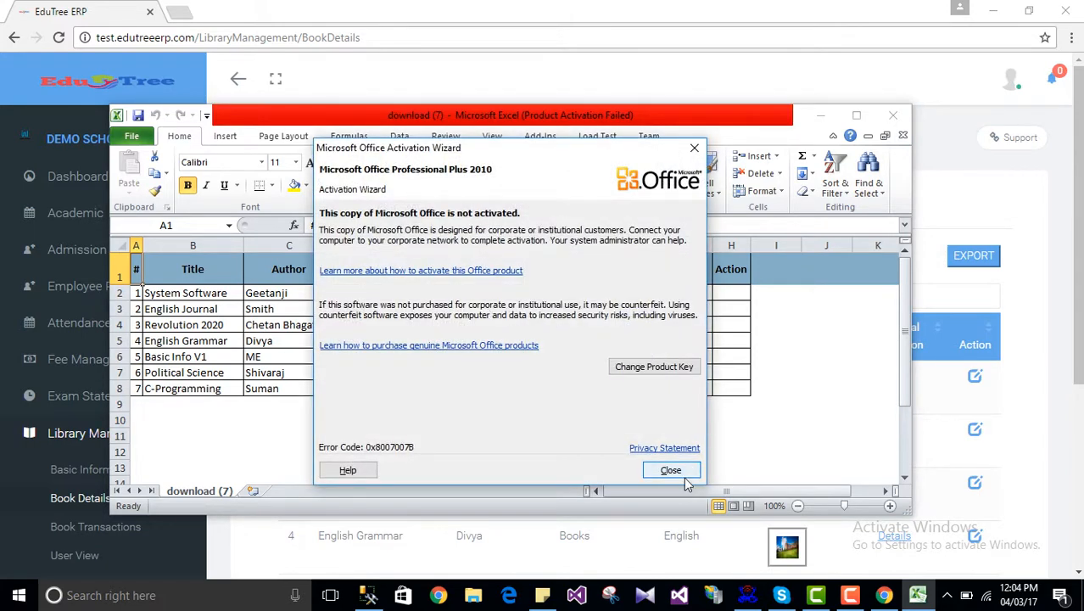
left_click(670, 470)
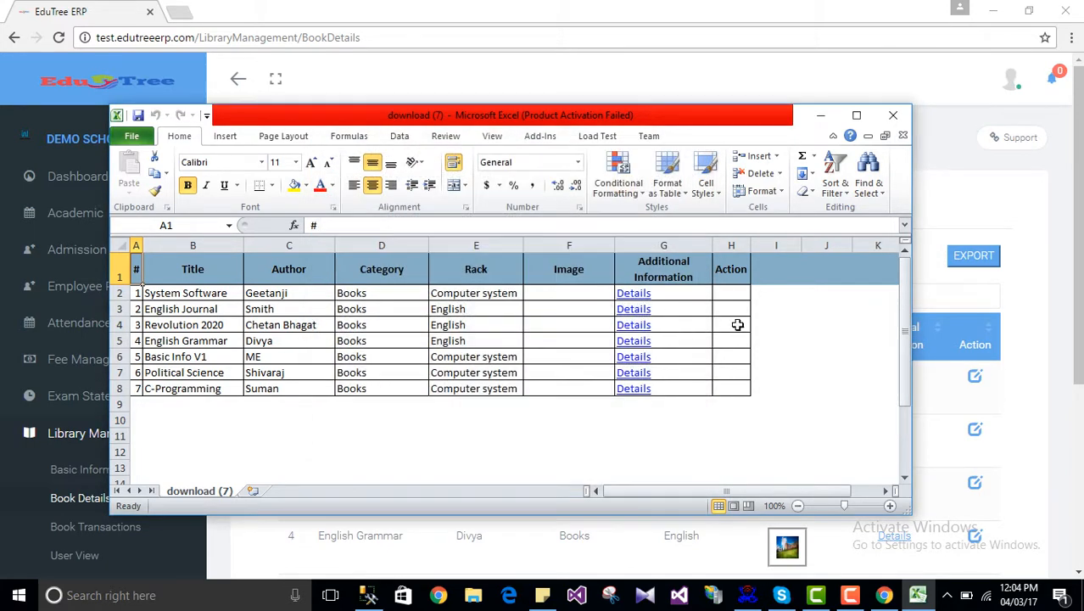
left_click(891, 114)
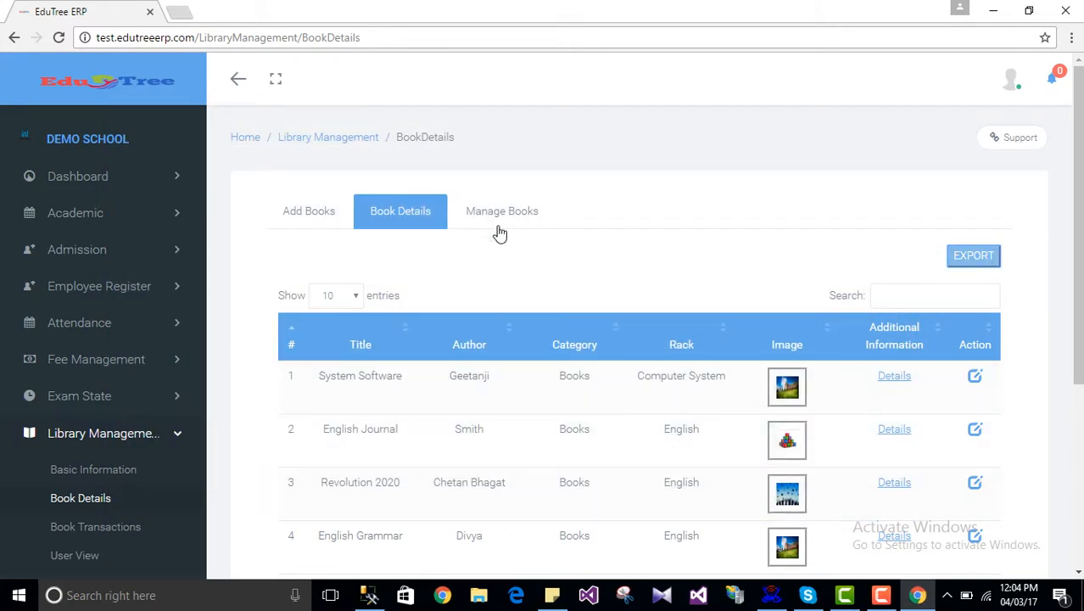
Step: Filter Manage Books by the Computer science subject
left_click(494, 217)
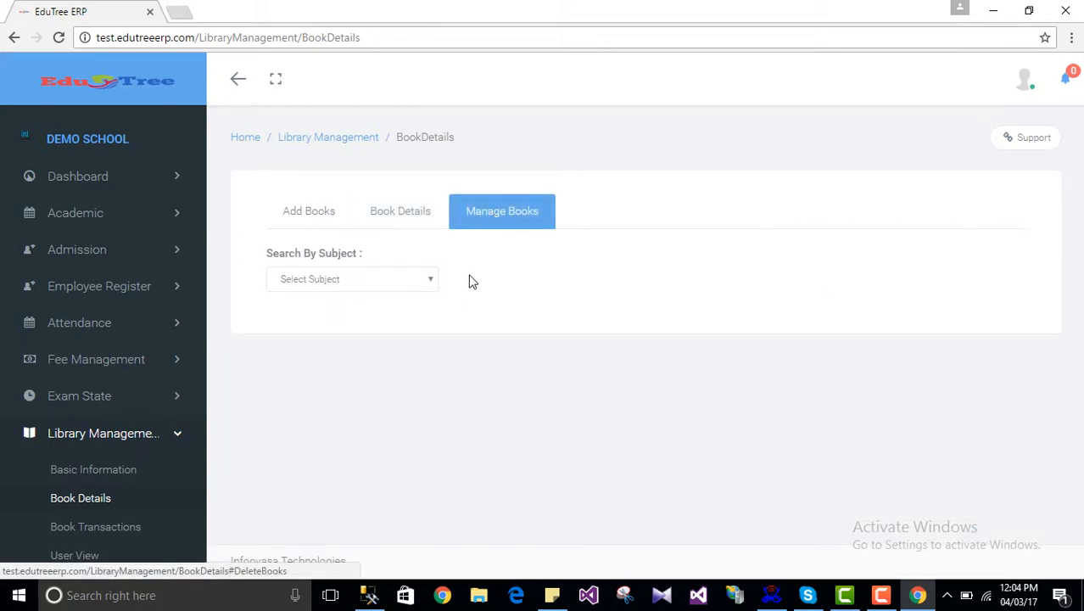
left_click(341, 281)
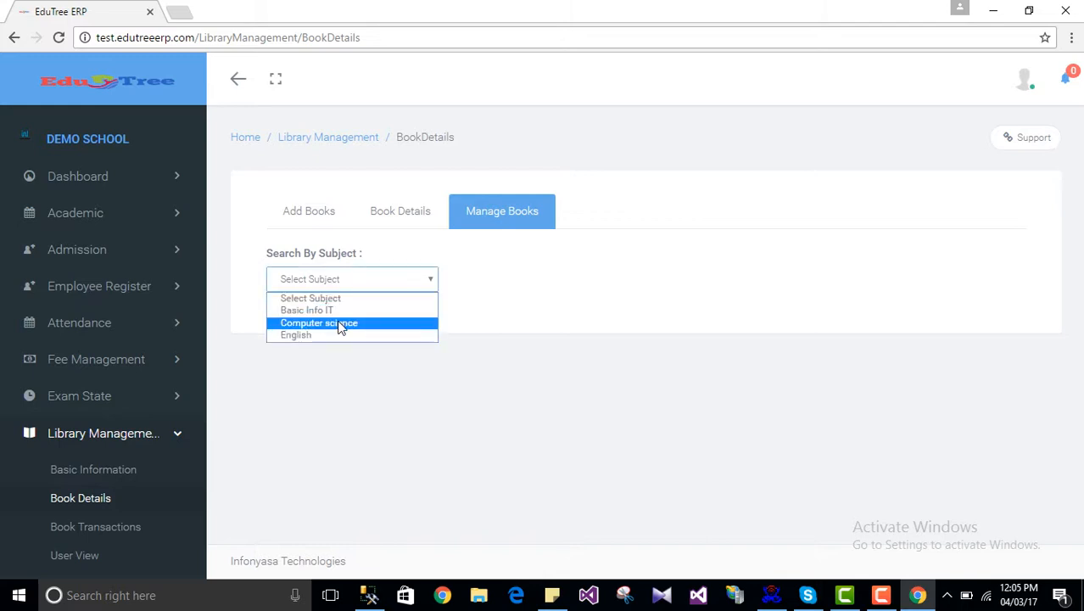
left_click(340, 324)
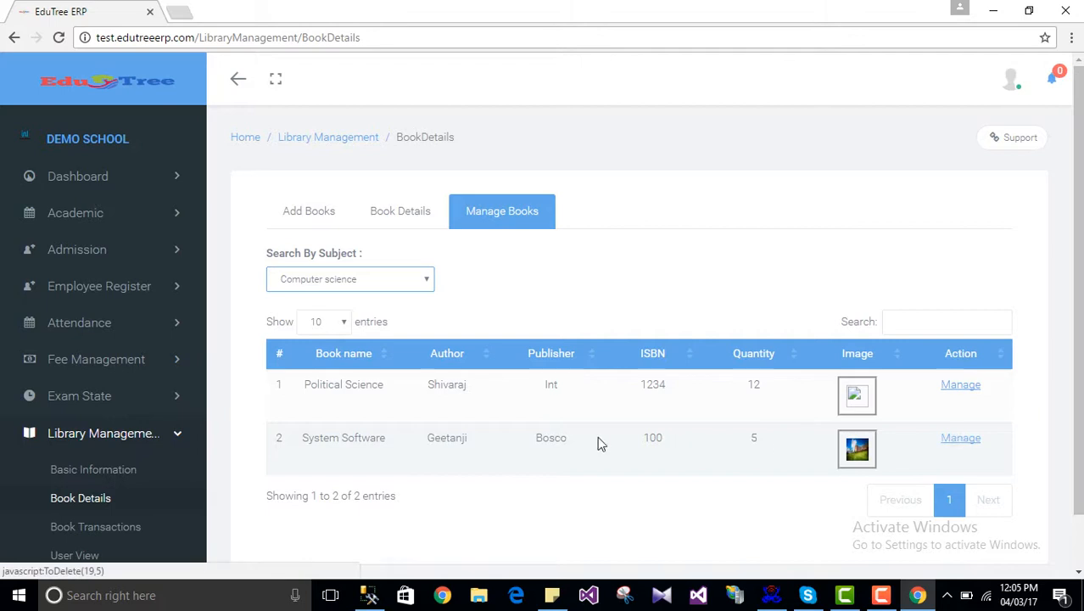
left_click(967, 439)
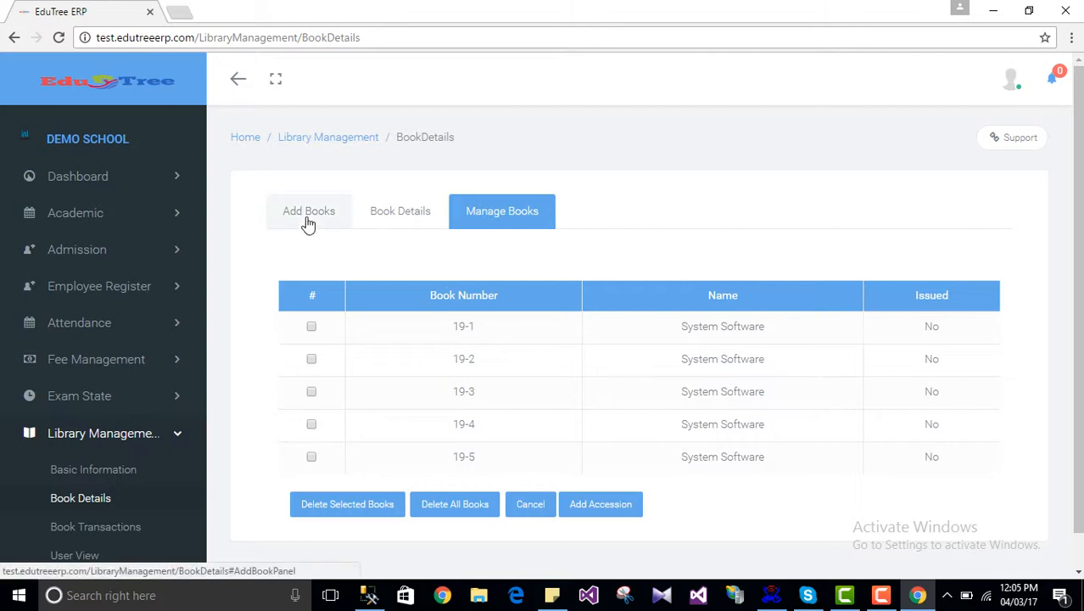
scroll(472, 289, "down", 1)
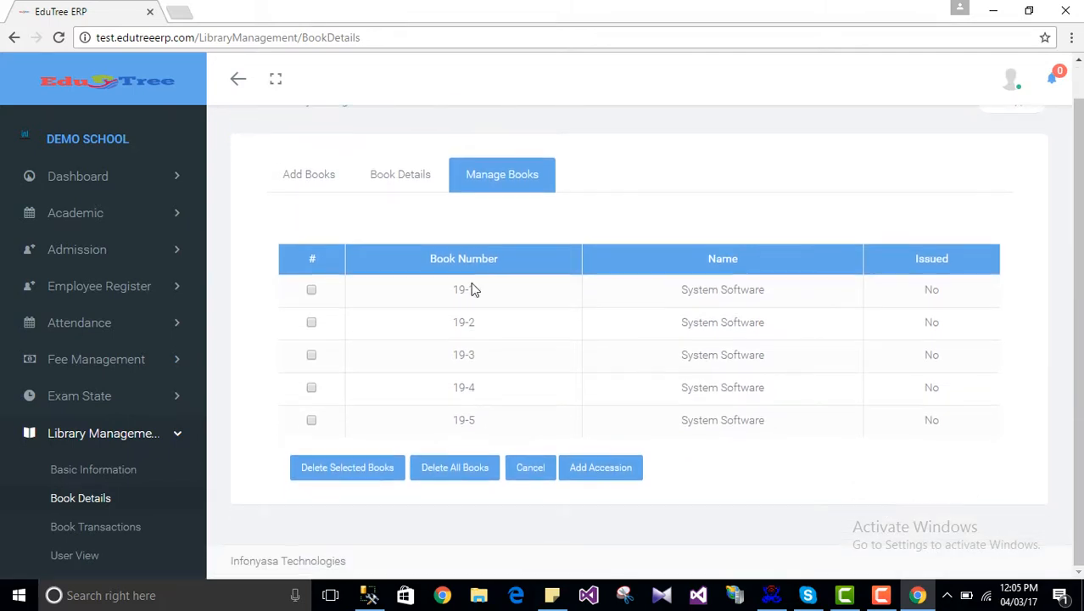
left_click(416, 187)
left_click(489, 184)
left_click(357, 282)
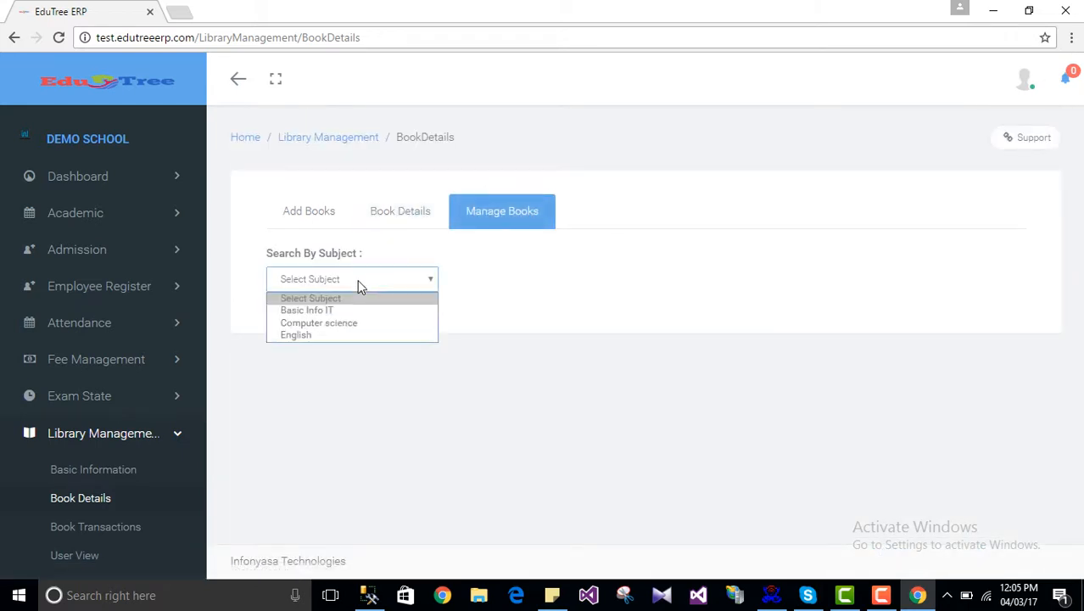
left_click(357, 326)
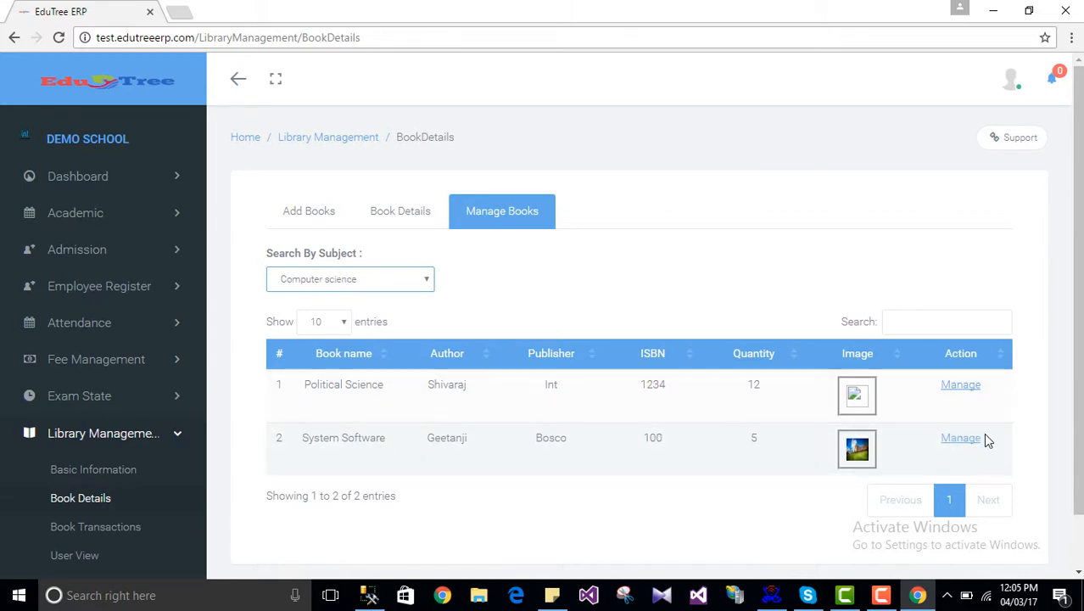
Step: Show System Software's copies 19-1 to 19-5 and try Delete Selected Books with none ticked
left_click(961, 438)
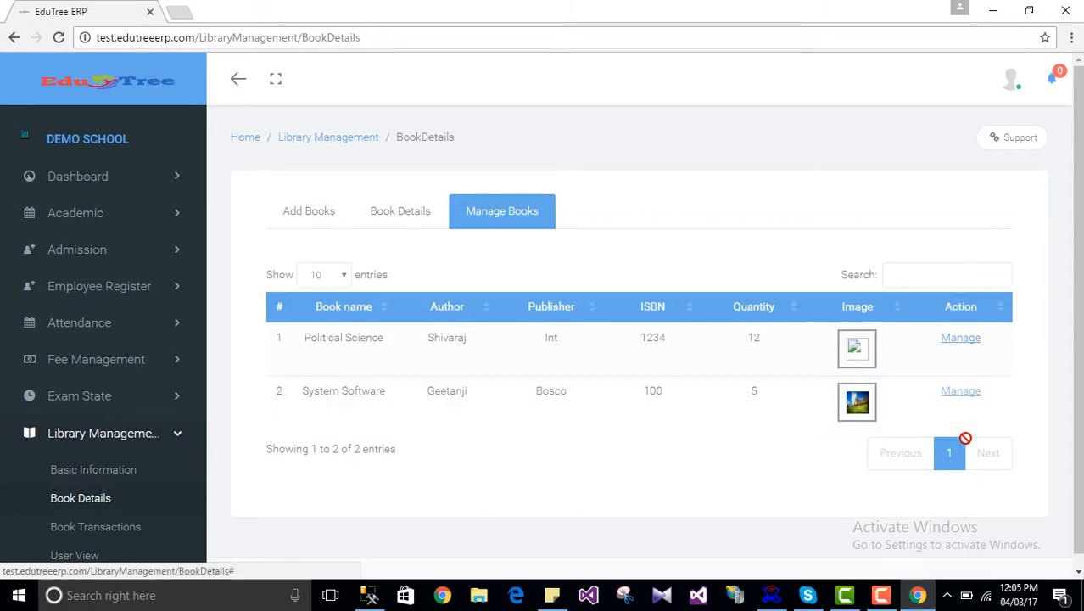
scroll(969, 445, "down", 1)
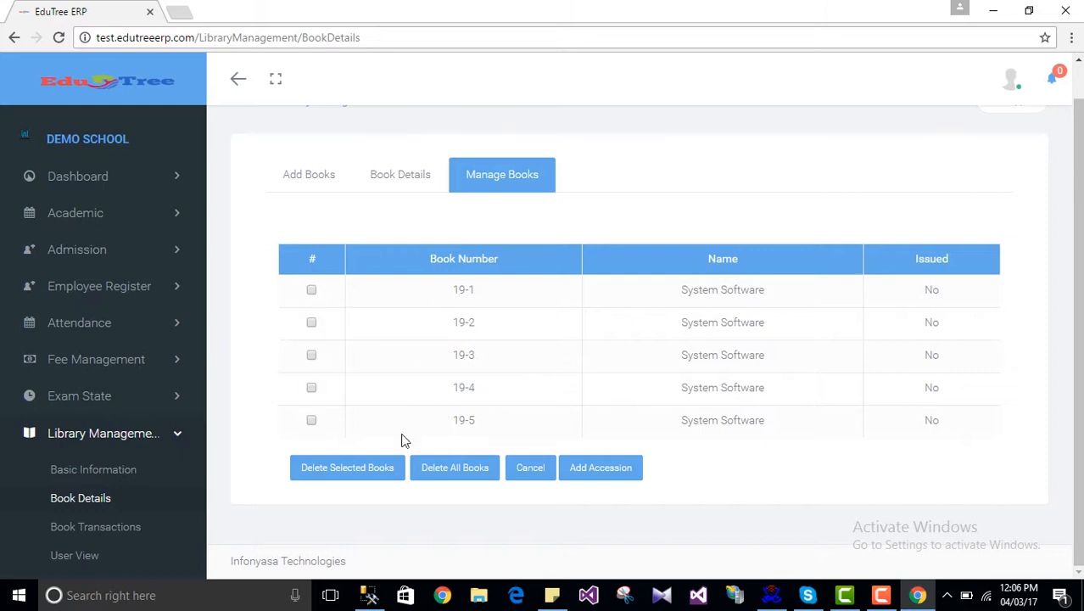
left_click(357, 469)
Step: Dismiss the no-selection alert, then delete copy 19-3 and confirm the deletion
left_click(344, 468)
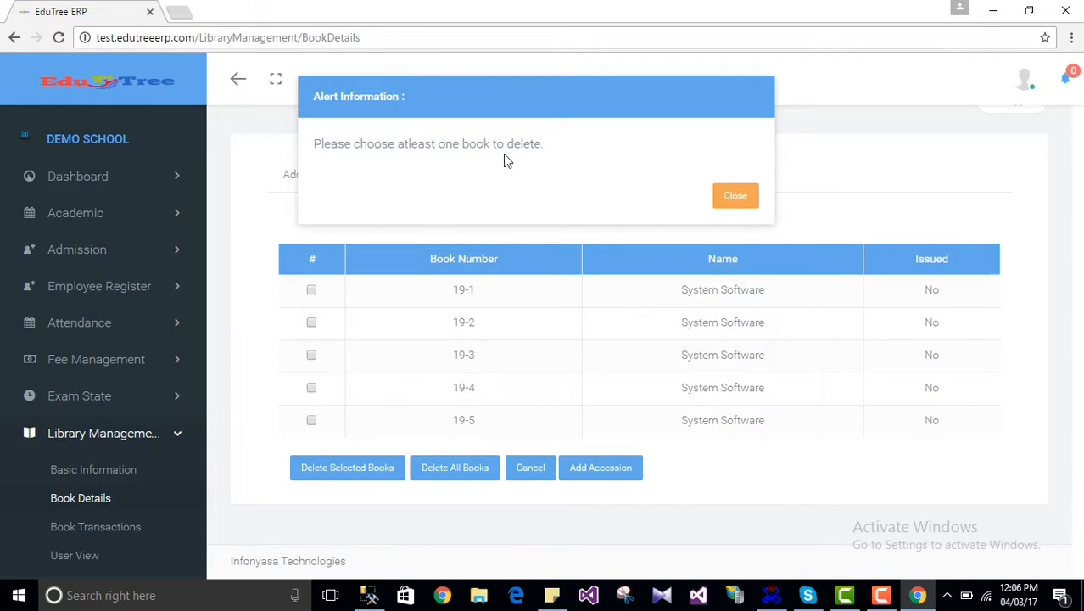
left_click(729, 200)
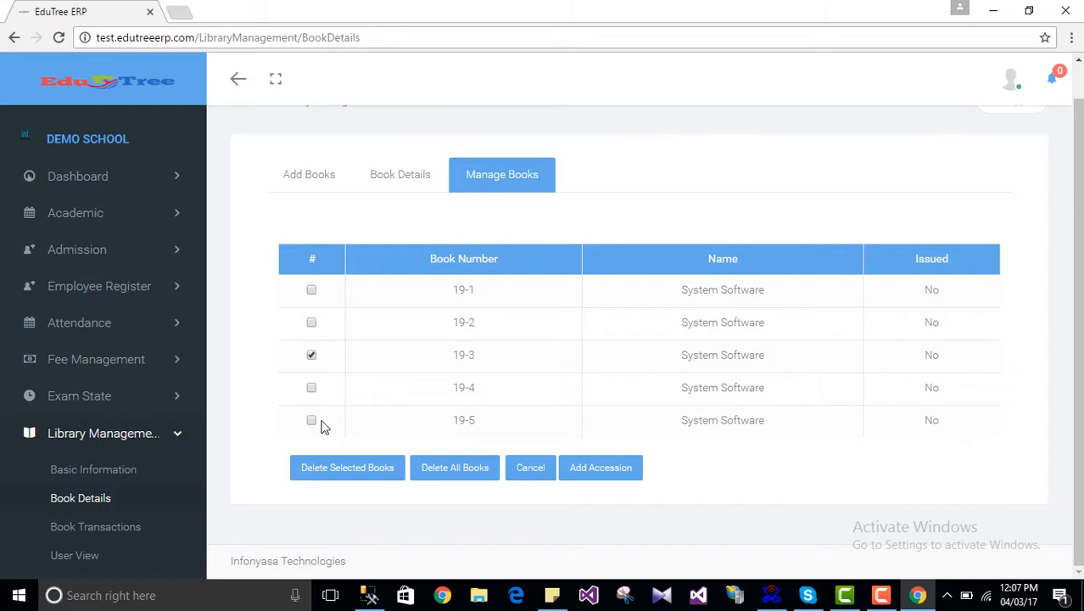
left_click(342, 469)
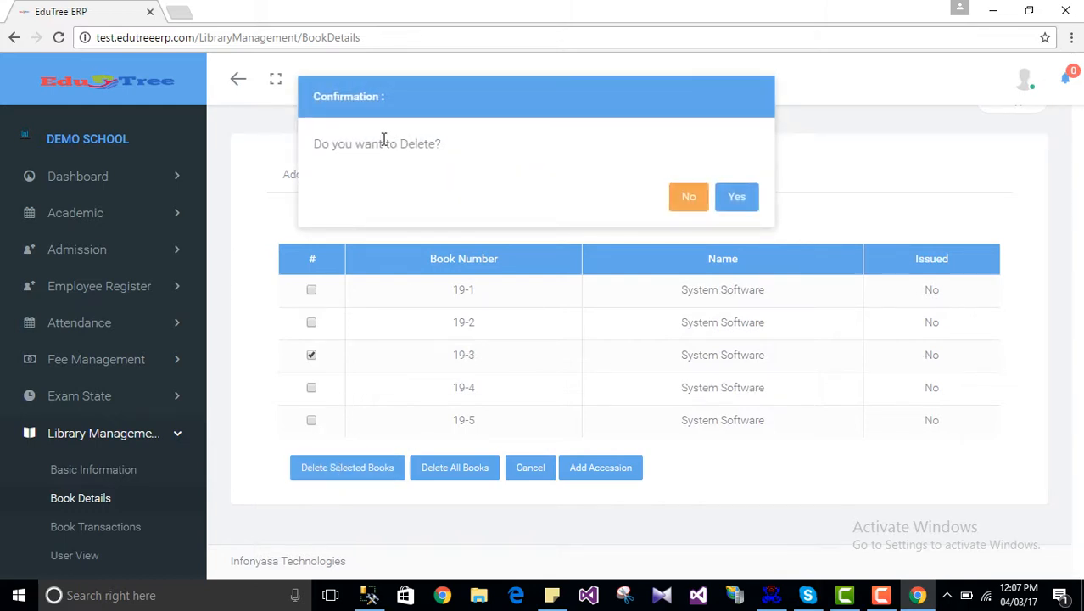
left_click(736, 200)
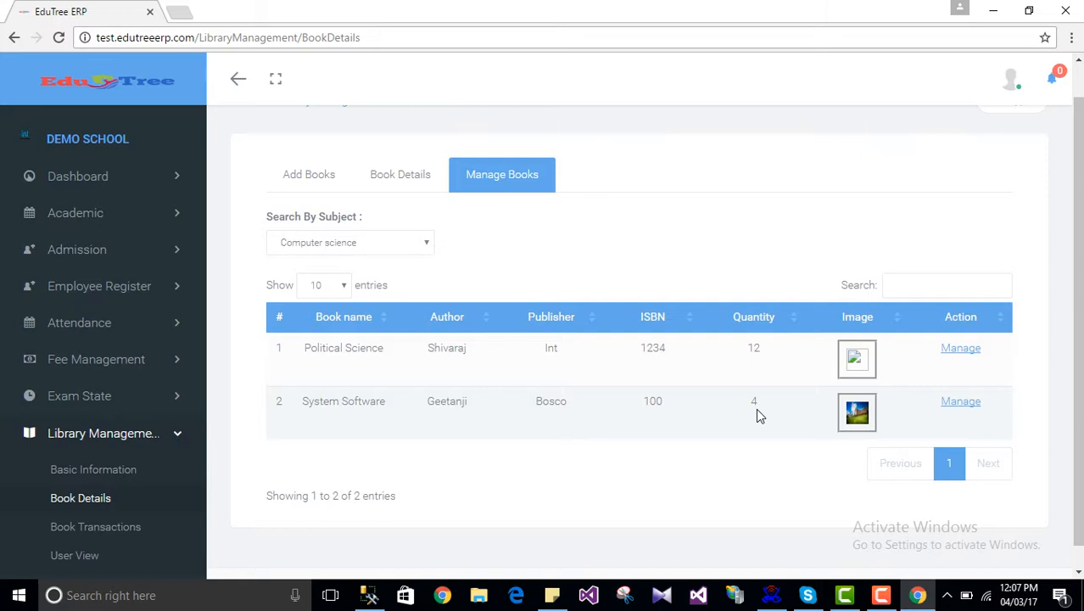
Step: Add an accession of 2 copies to System Software, making its quantity 6
left_click(959, 404)
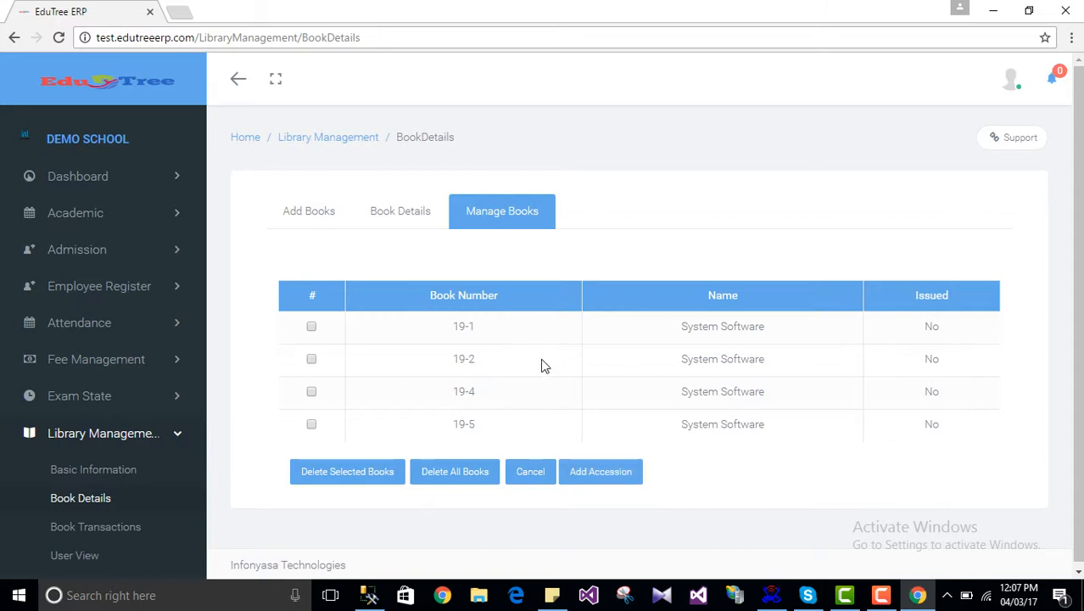
left_click(591, 471)
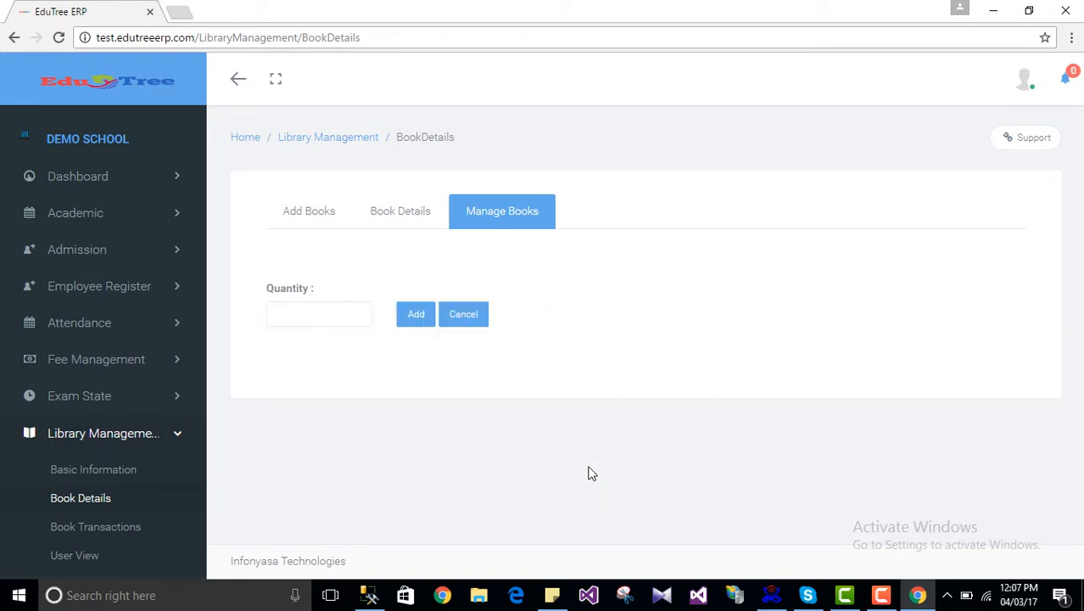
left_click(318, 314)
type("2")
left_click(417, 321)
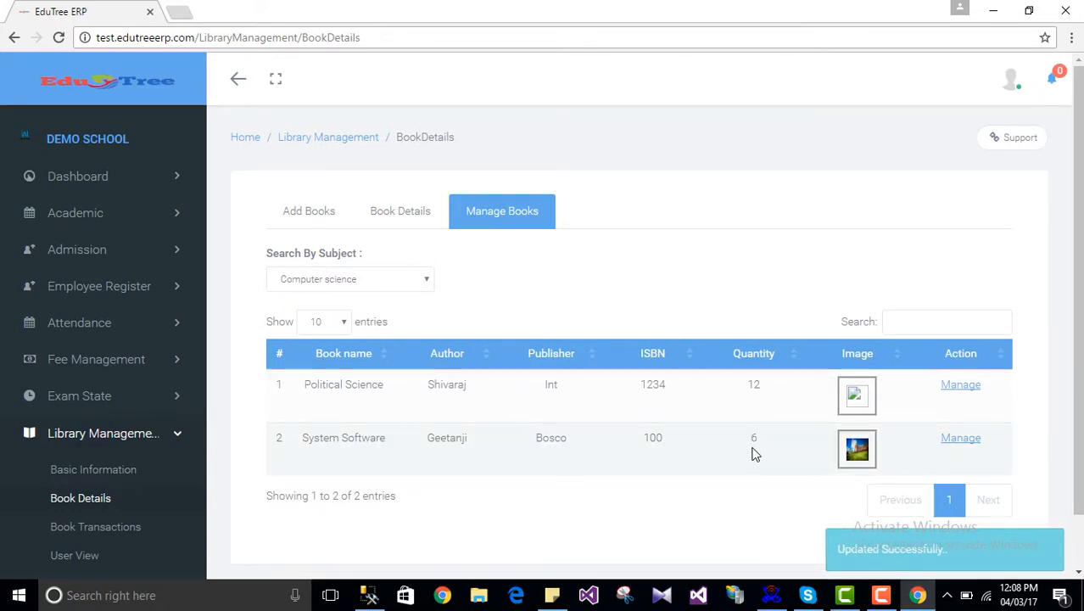
left_click(954, 441)
scroll(563, 467, "down", 2)
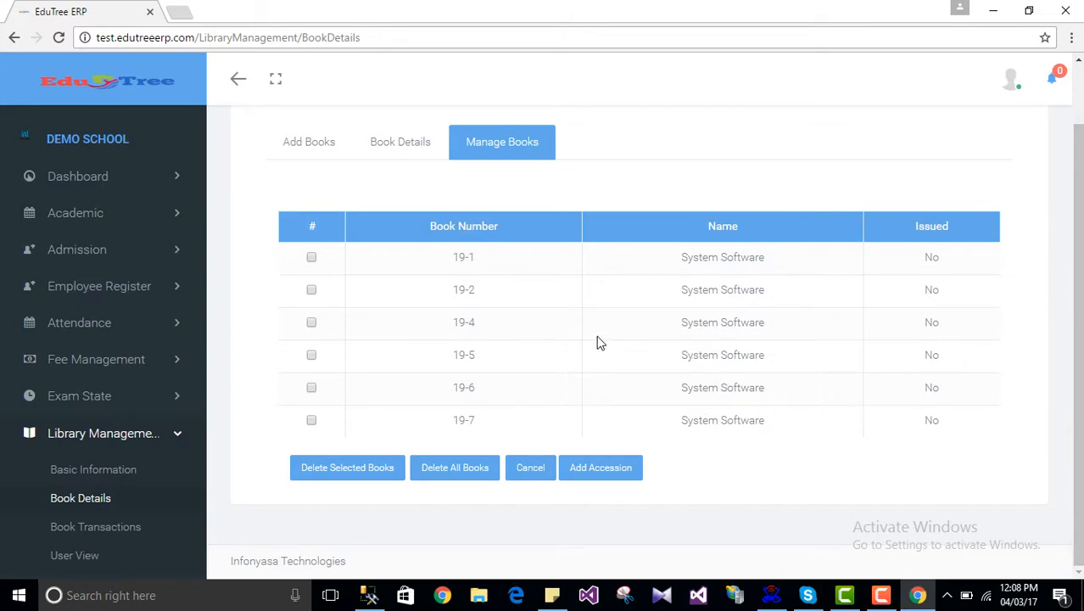
left_click(458, 473)
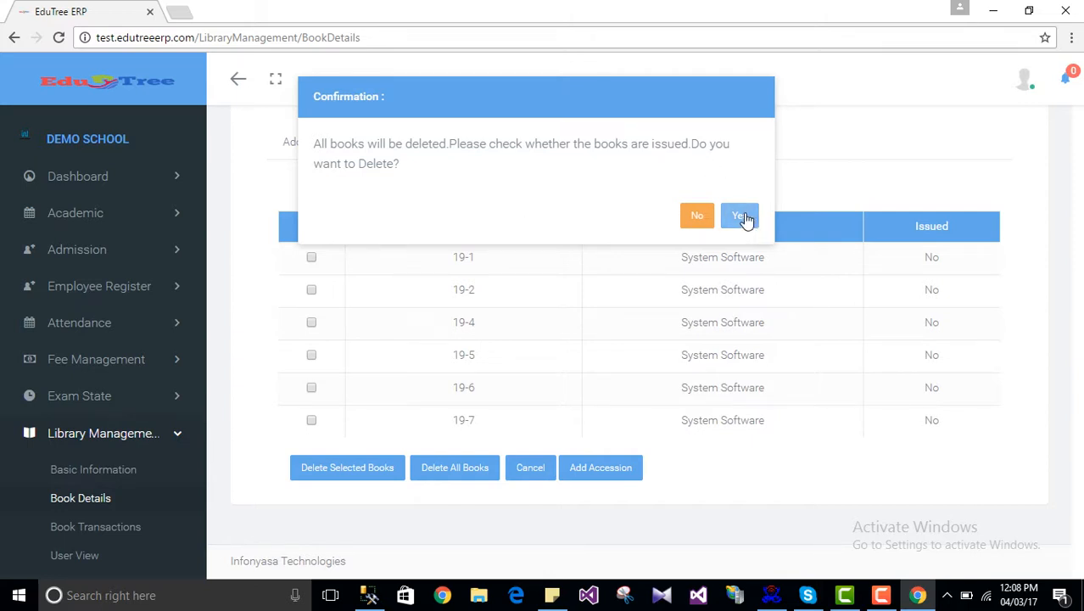
left_click(685, 222)
left_click(530, 467)
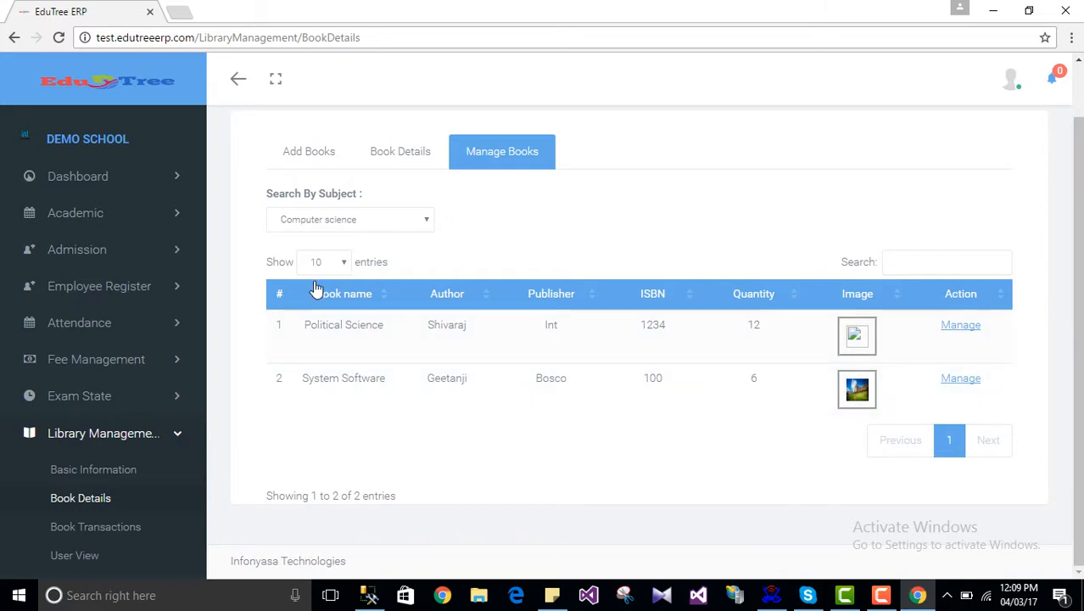
Step: Open the Book Transactions page, glance at Book Return and Book Renewal, then show the full transaction history
scroll(122, 269, "down", 2)
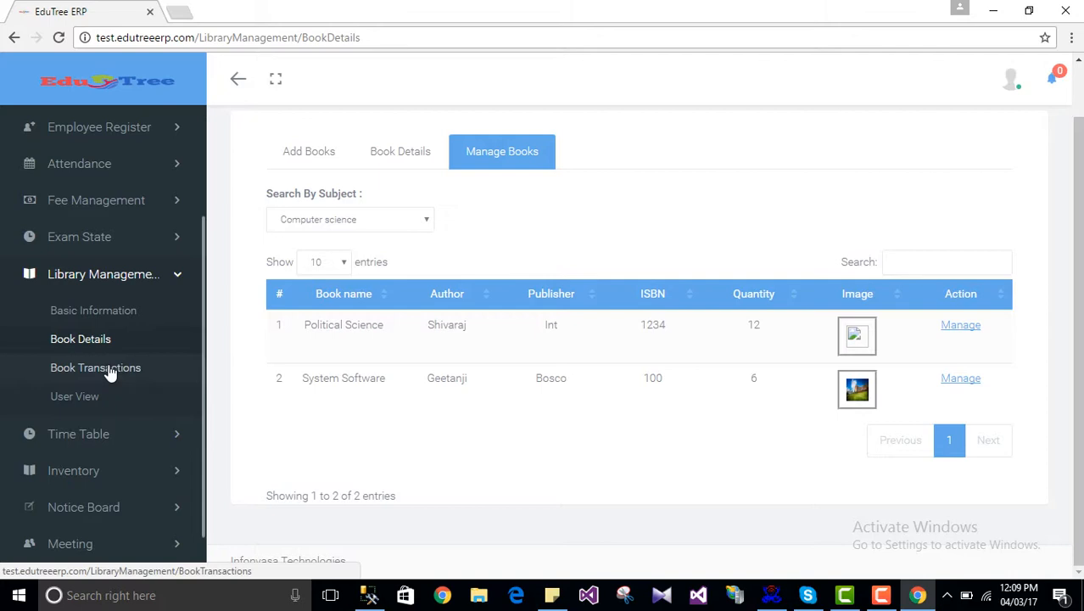
left_click(111, 370)
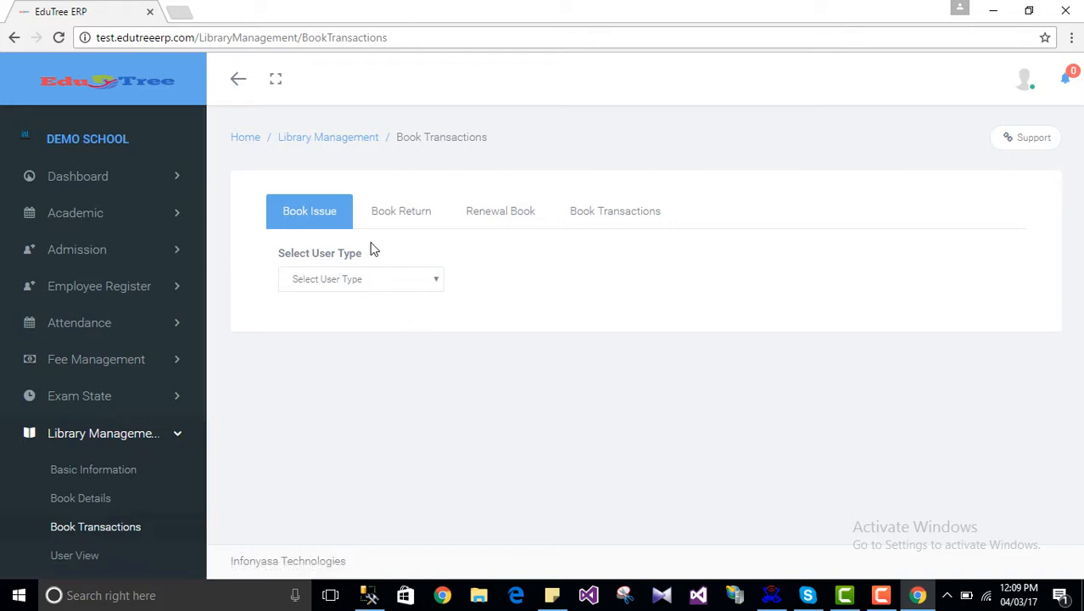
left_click(391, 226)
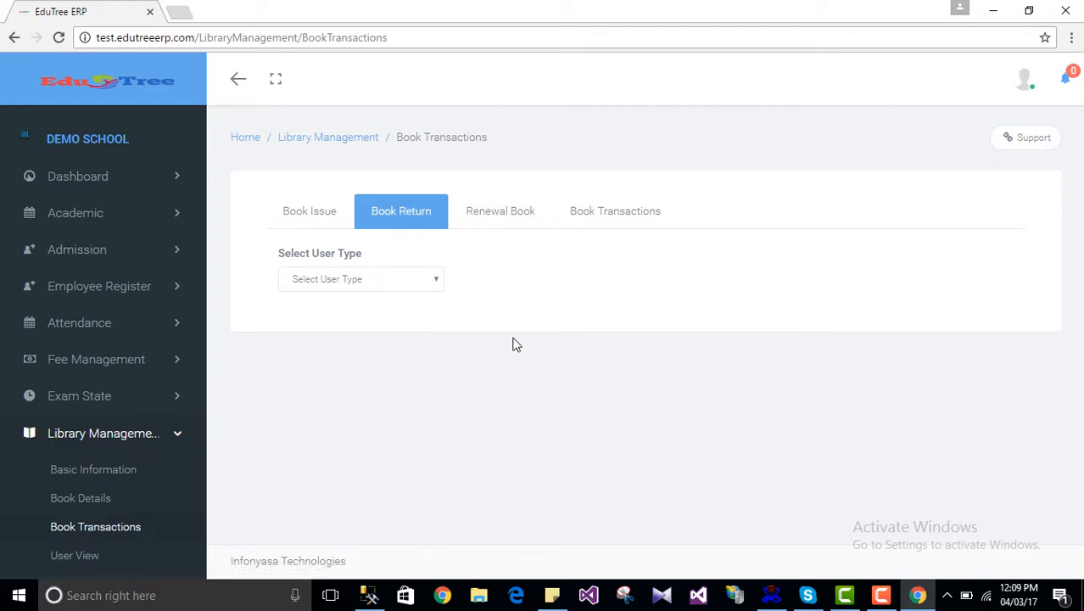
left_click(488, 228)
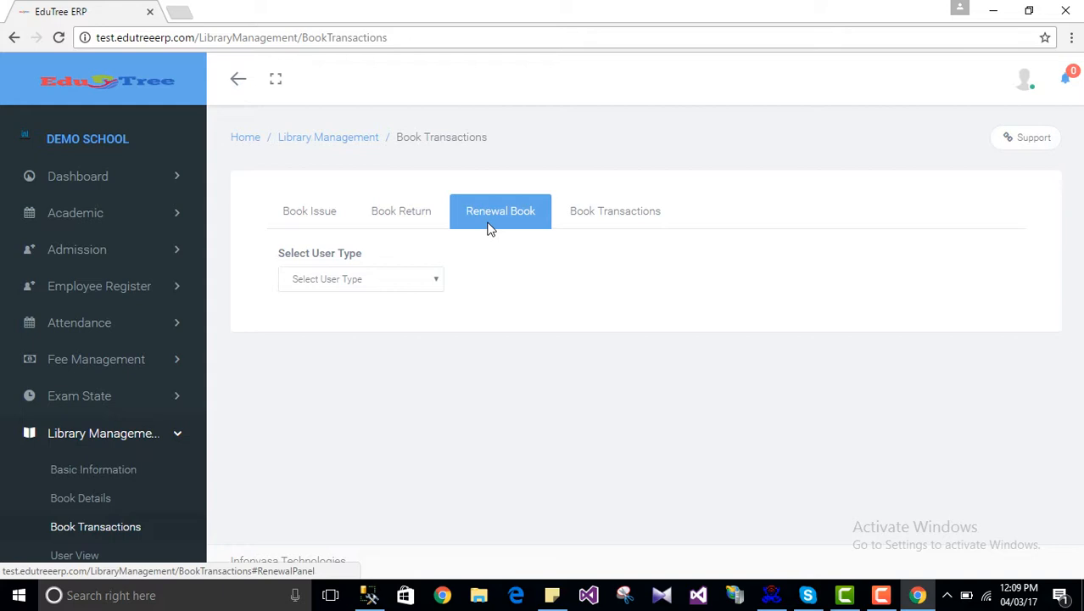
left_click(612, 223)
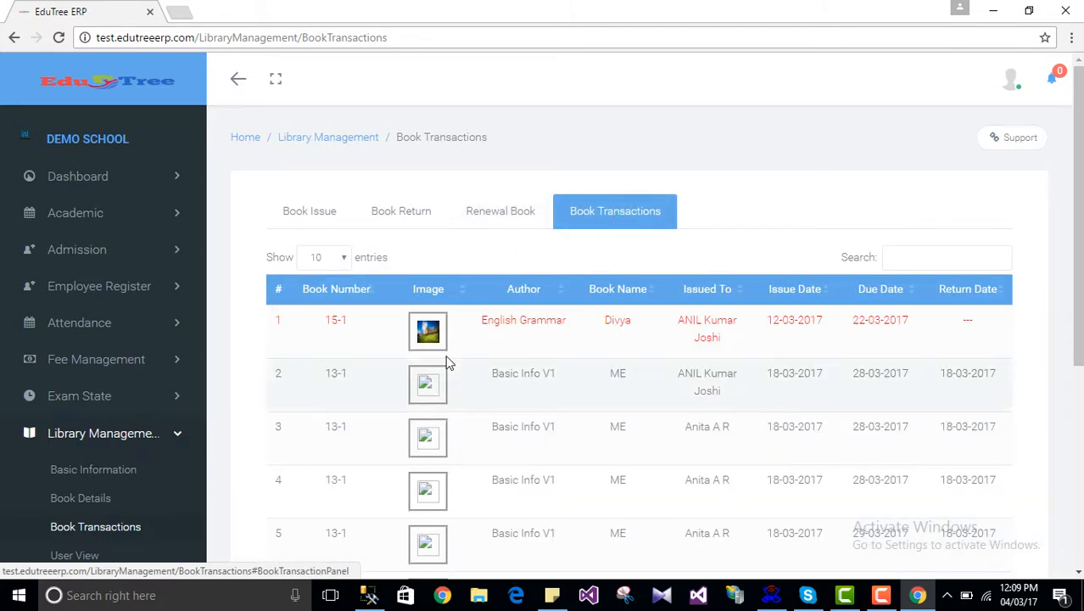
scroll(484, 382, "down", 5)
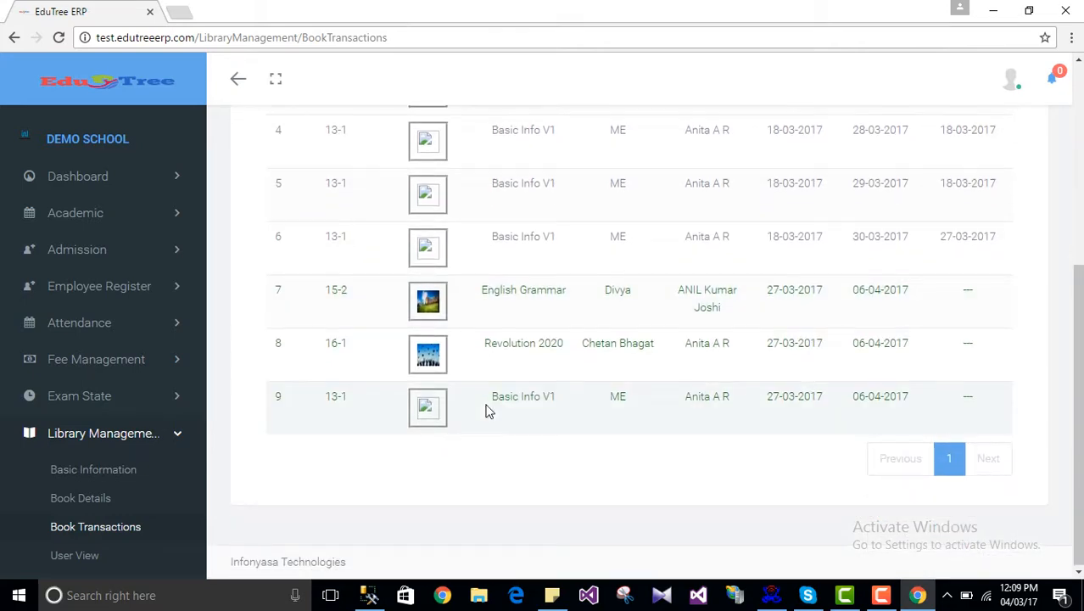
scroll(488, 411, "up", 4)
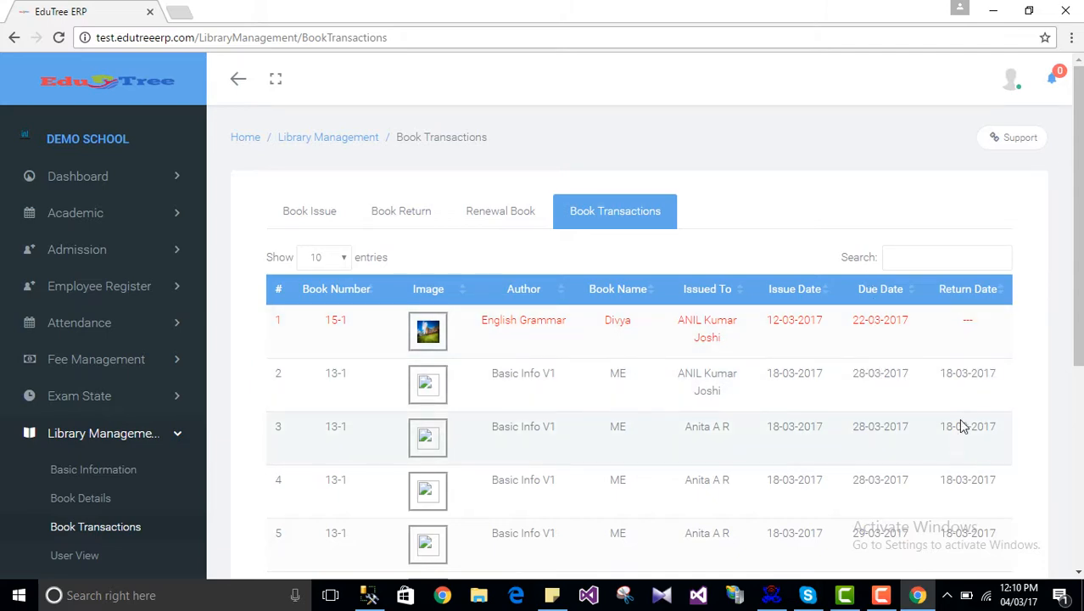
scroll(723, 431, "down", 3)
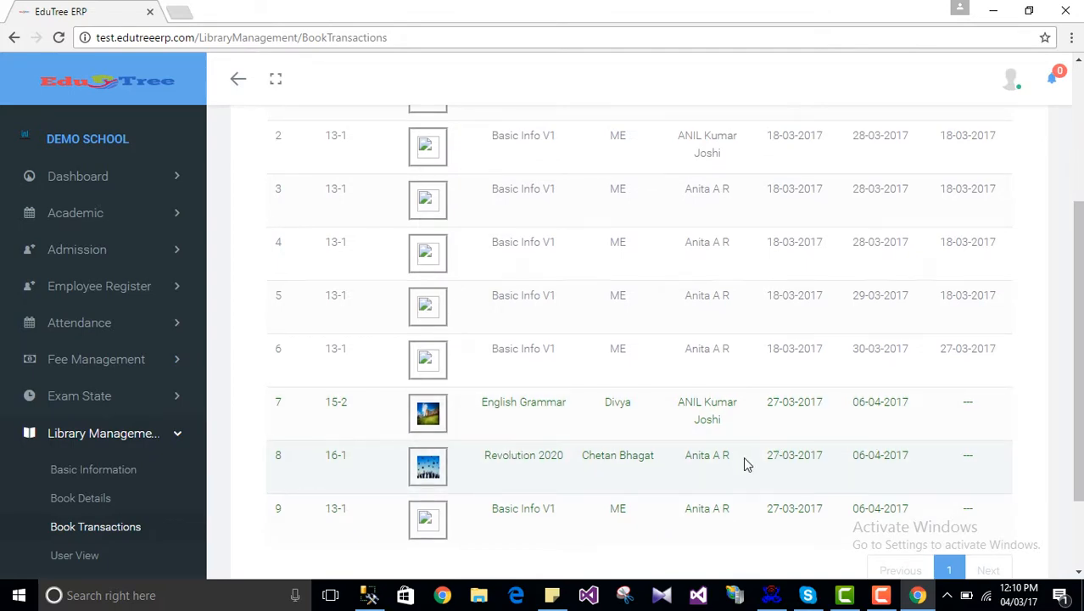
scroll(746, 463, "up", 3)
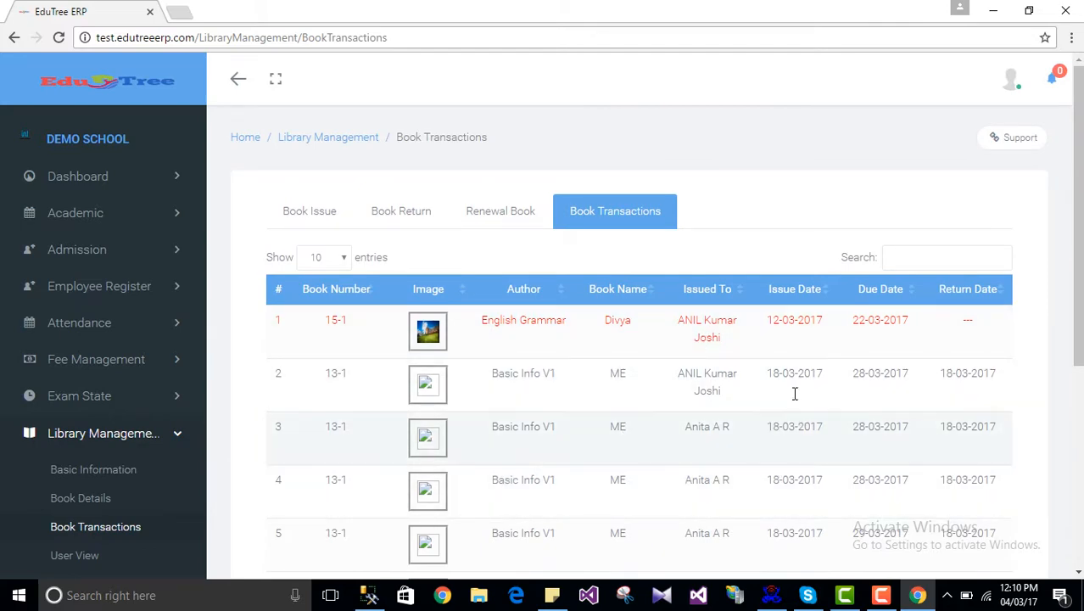
scroll(795, 392, "down", 3)
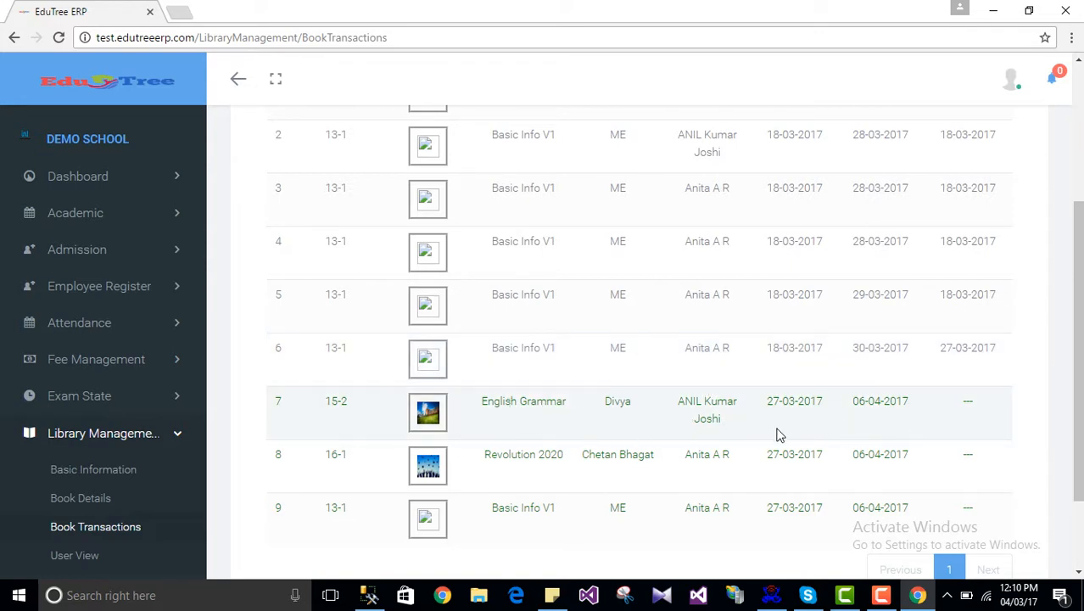
scroll(775, 419, "up", 3)
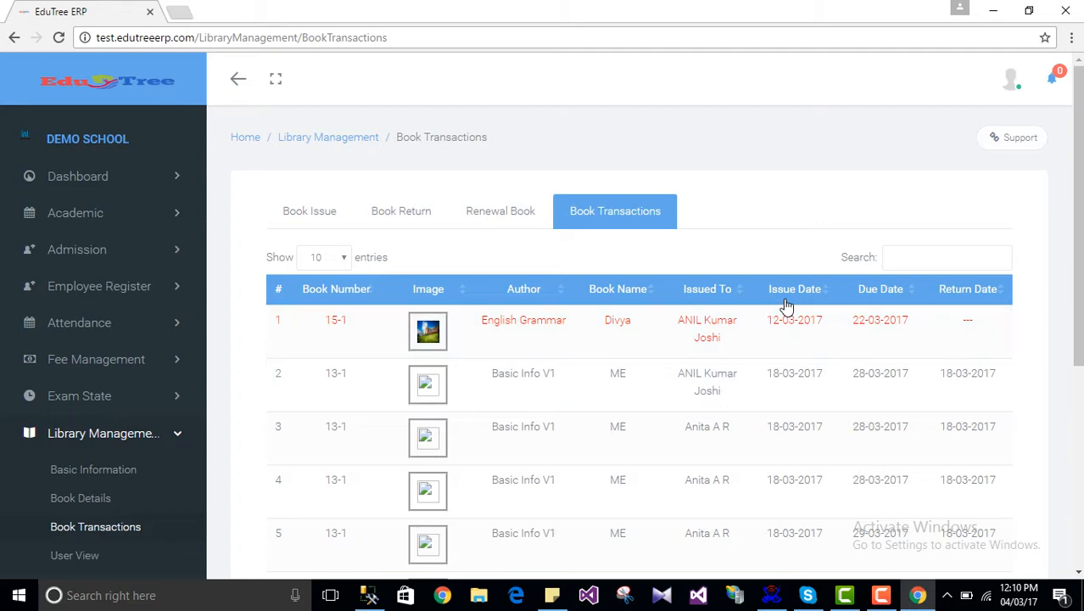
scroll(821, 411, "down", 3)
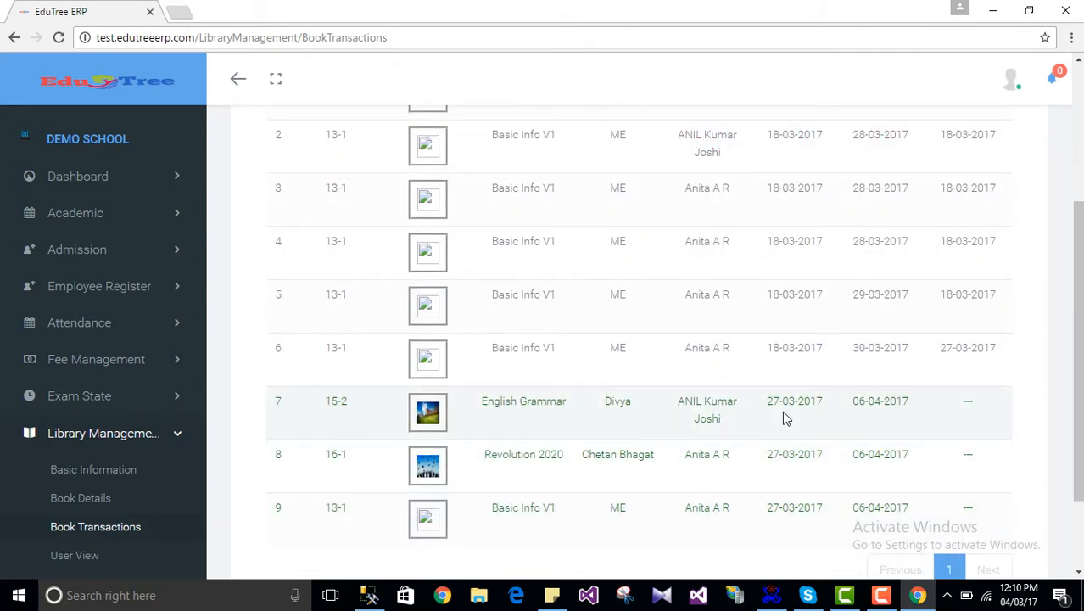
scroll(905, 416, "up", 3)
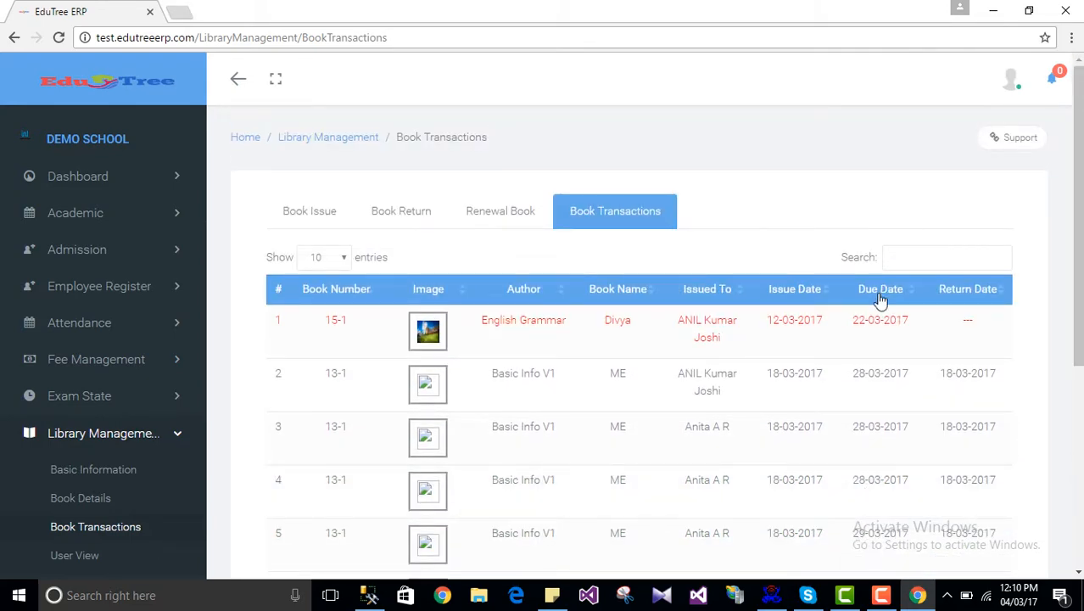
scroll(888, 426, "down", 3)
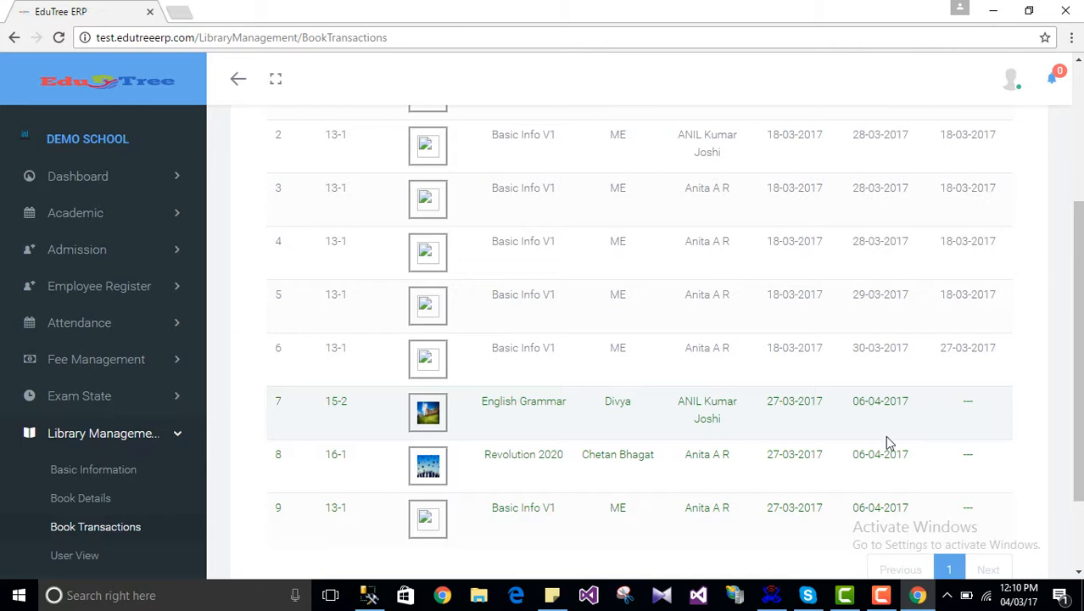
scroll(884, 435, "up", 2)
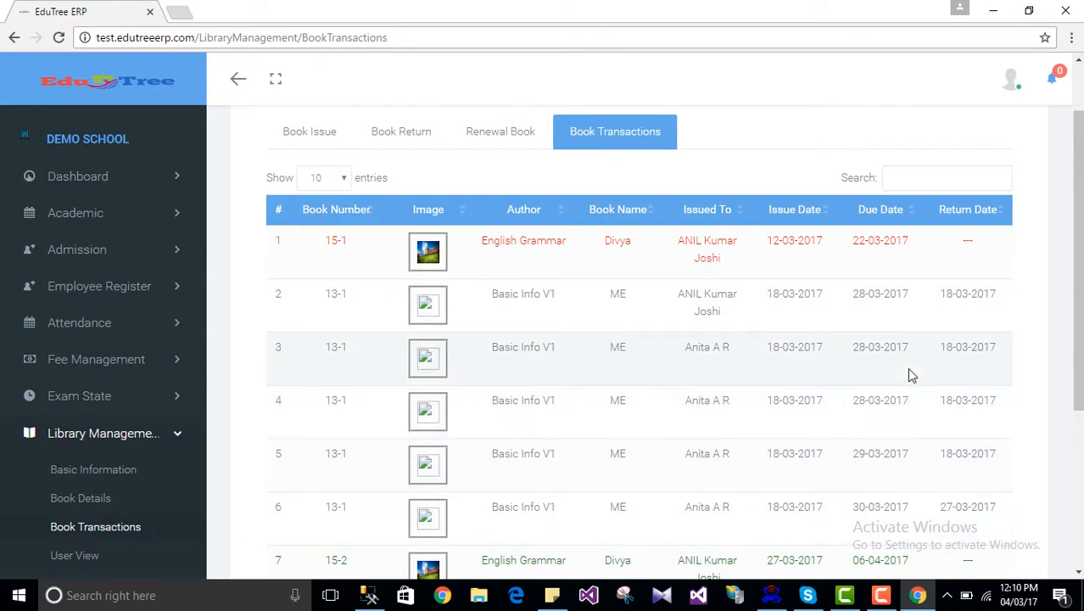
scroll(910, 371, "up", 1)
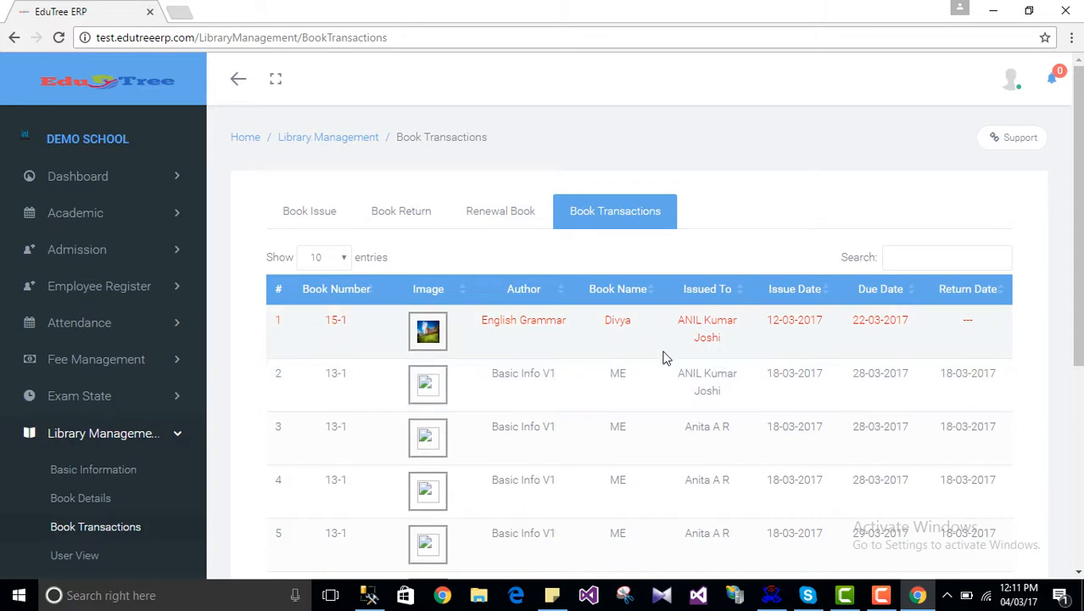
scroll(644, 363, "down", 2)
scroll(665, 448, "down", 2)
scroll(668, 453, "up", 4)
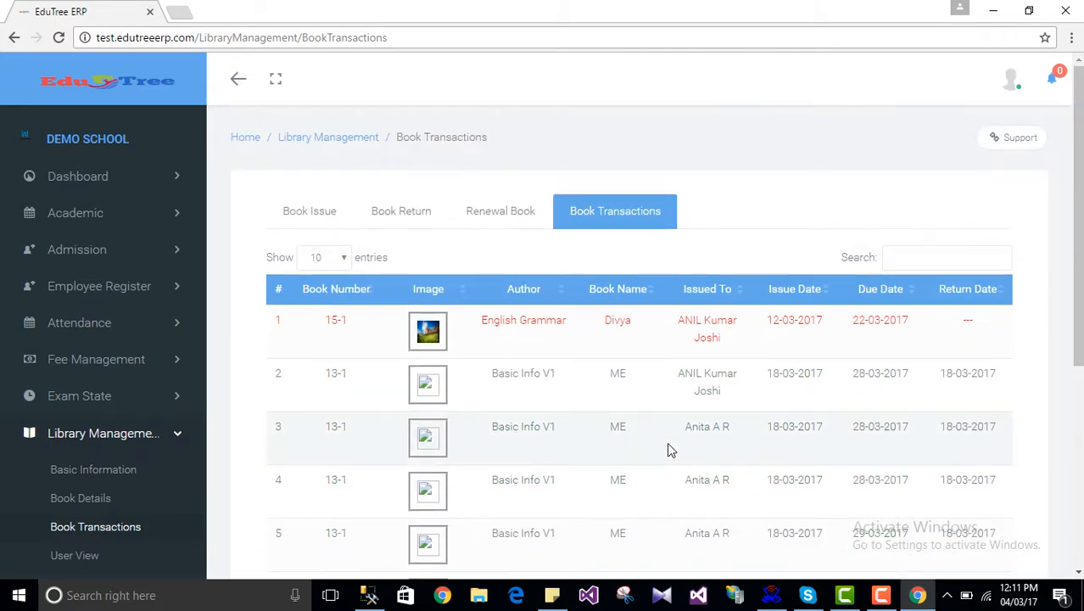
Step: Try issuing a book to a Standard 1, Section A student, dismiss the maximum-books alert, and go to Basic Information
left_click(290, 222)
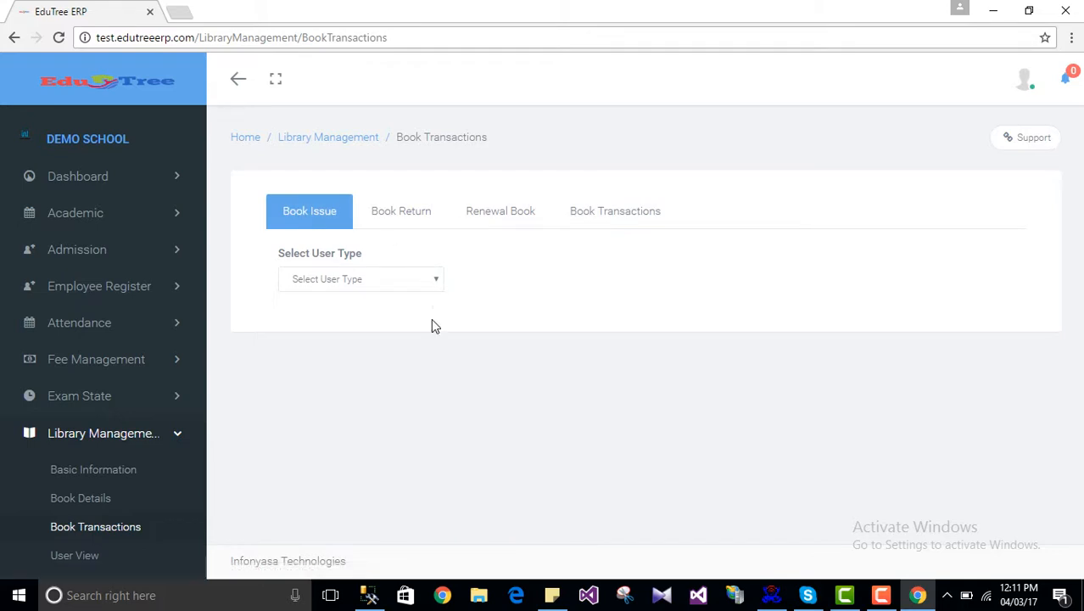
left_click(338, 285)
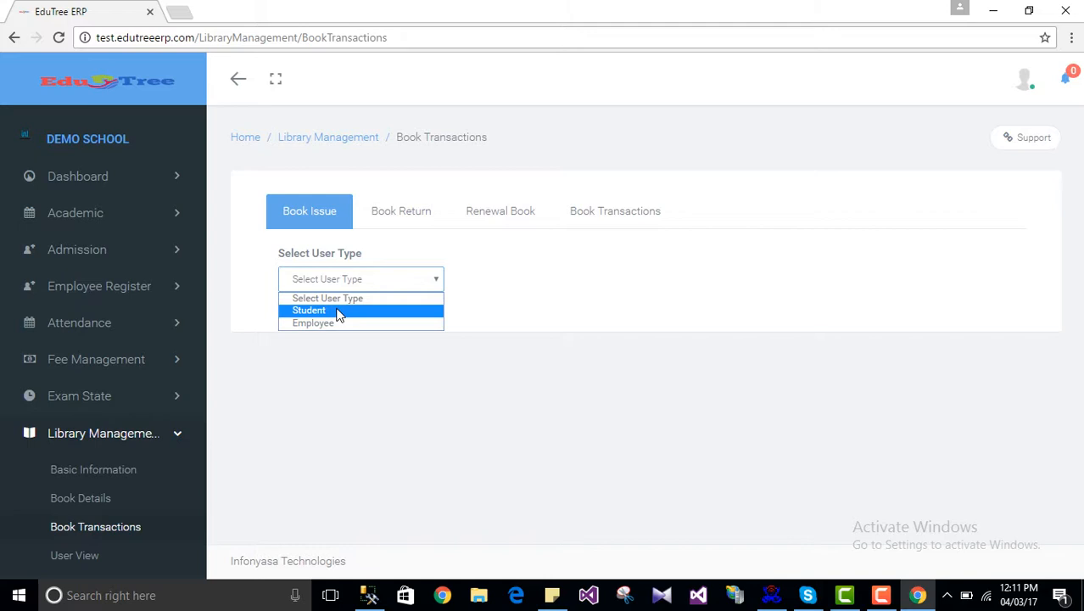
left_click(329, 314)
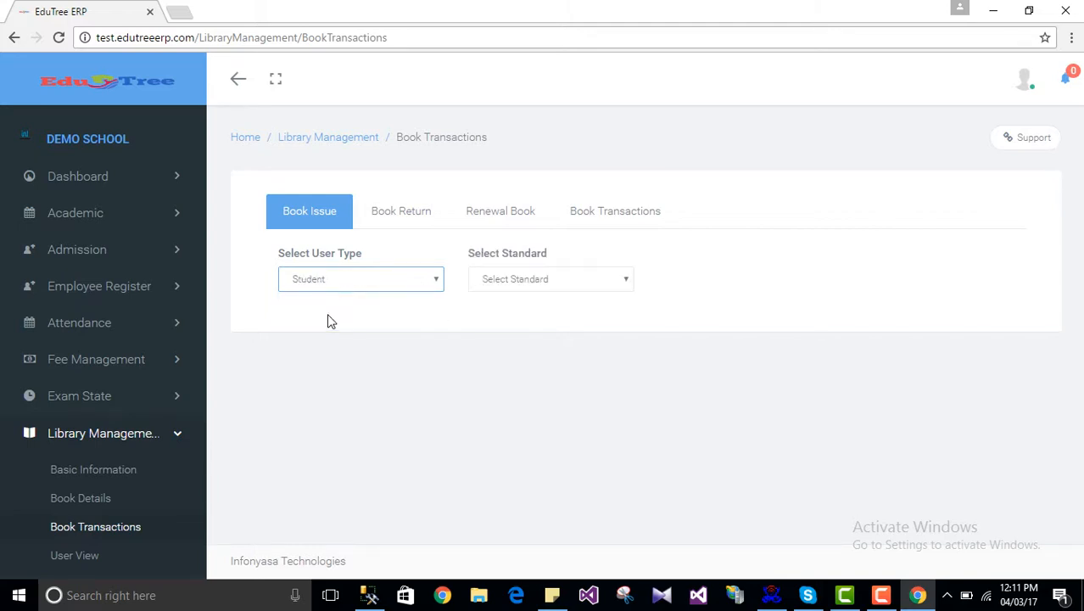
left_click(543, 279)
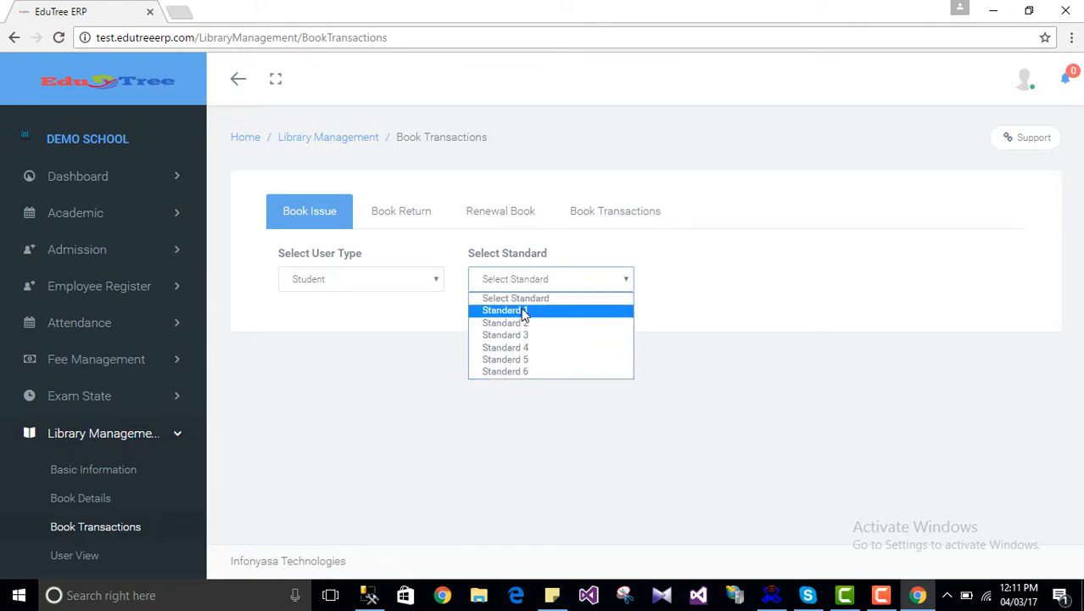
left_click(524, 312)
left_click(701, 281)
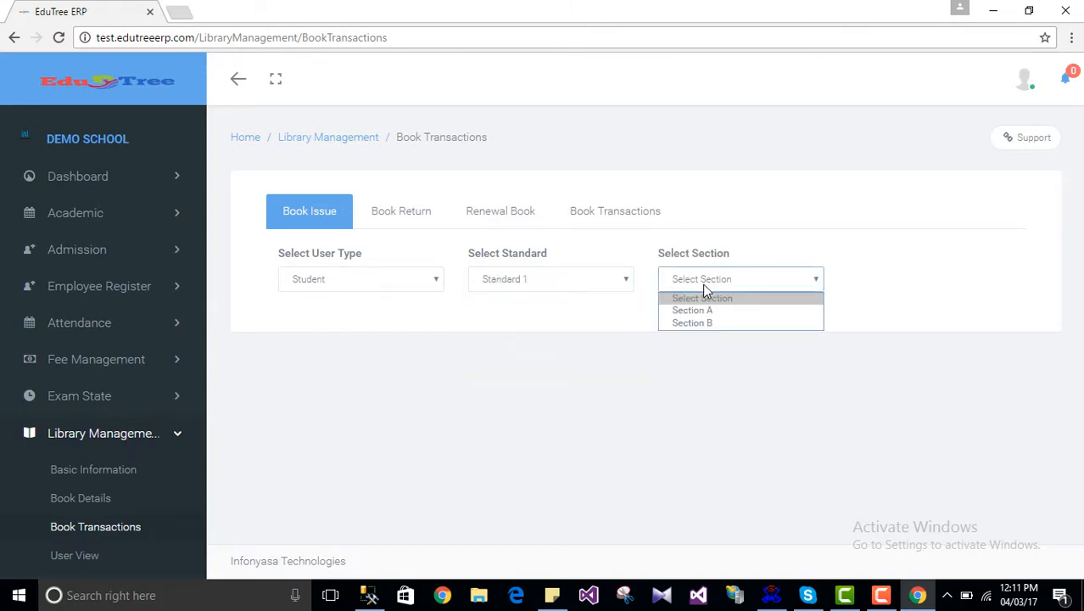
left_click(693, 312)
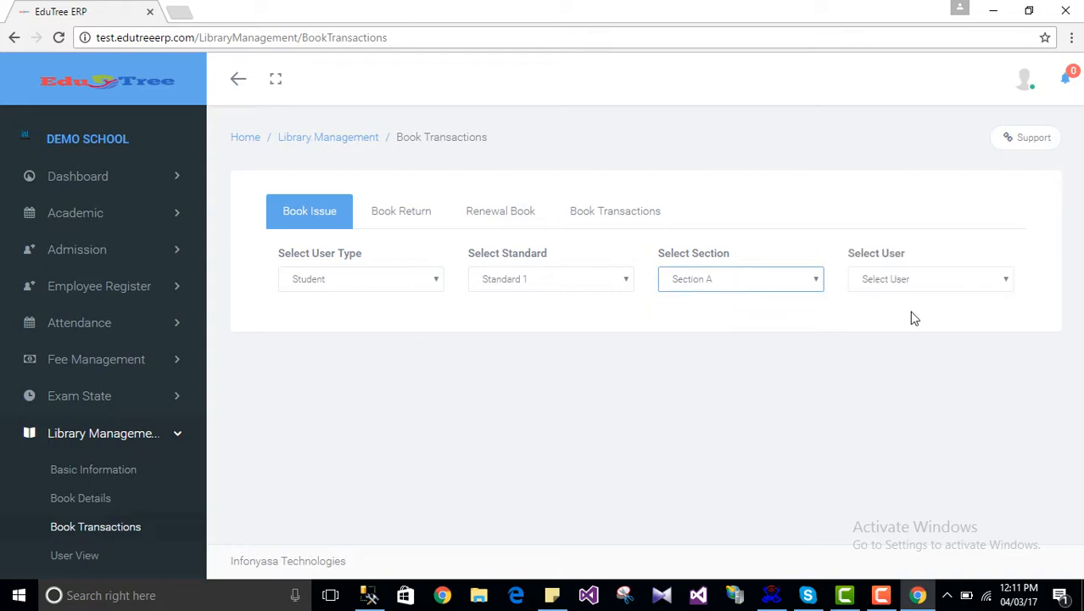
left_click(907, 279)
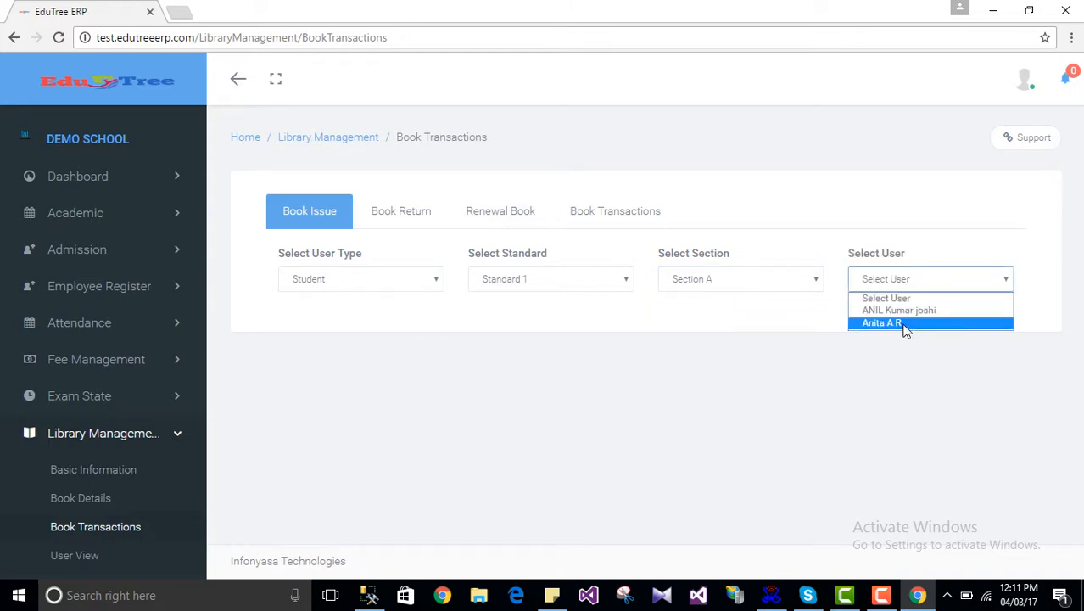
left_click(903, 325)
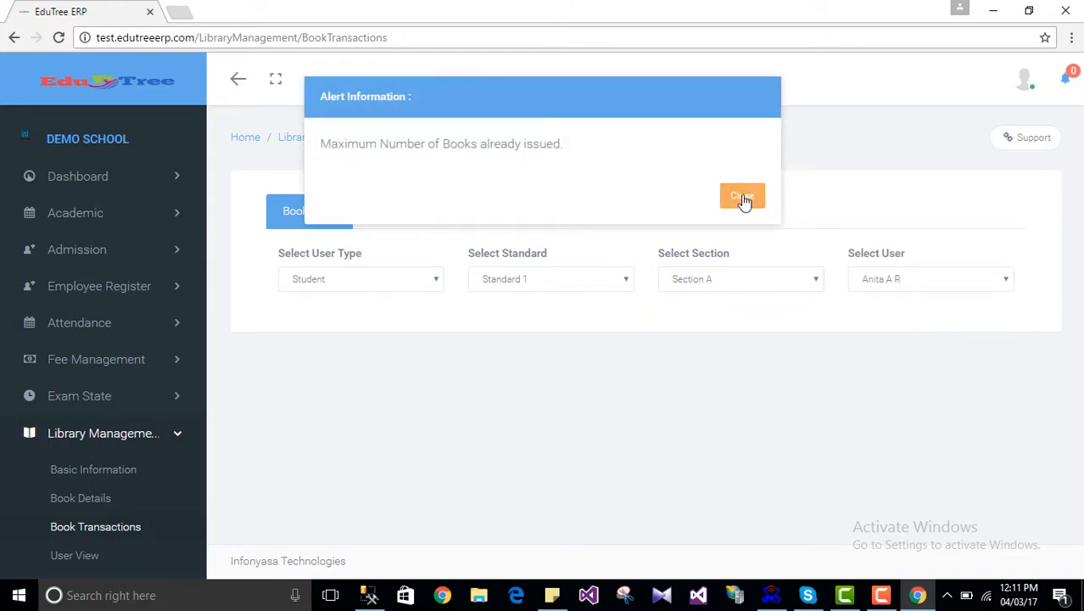
left_click(742, 197)
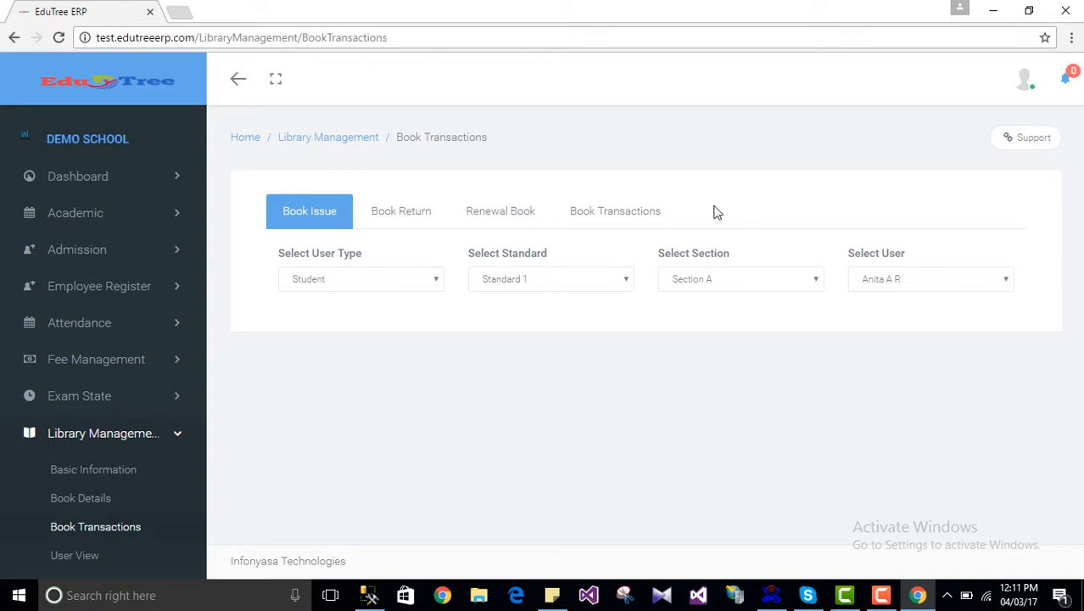
left_click(120, 472)
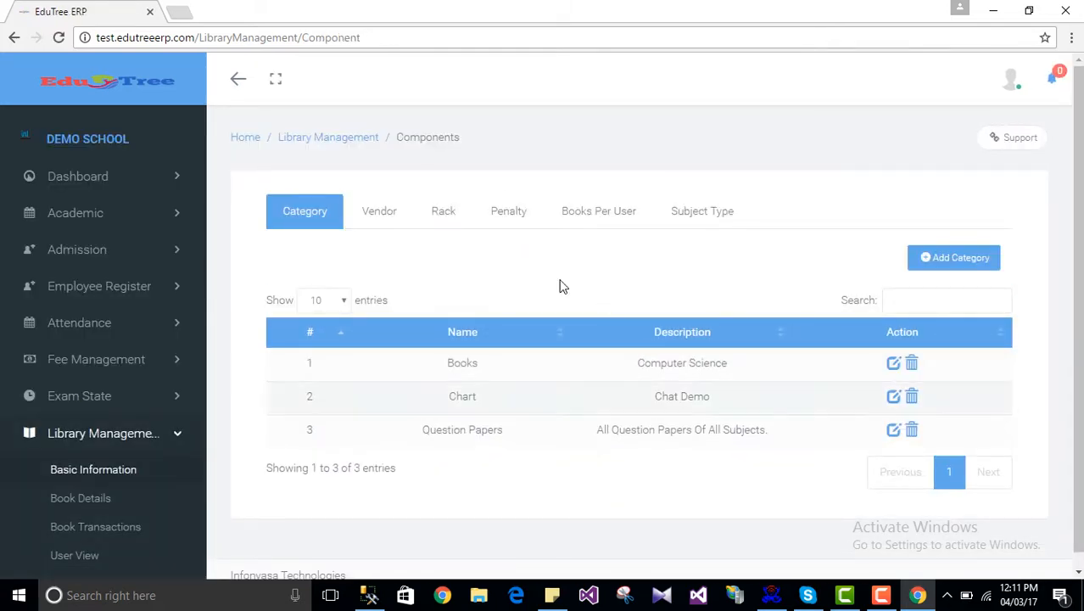
Step: Check the Books Per User limits (students: 2 books for 10 days), then return to Book Transactions
left_click(592, 214)
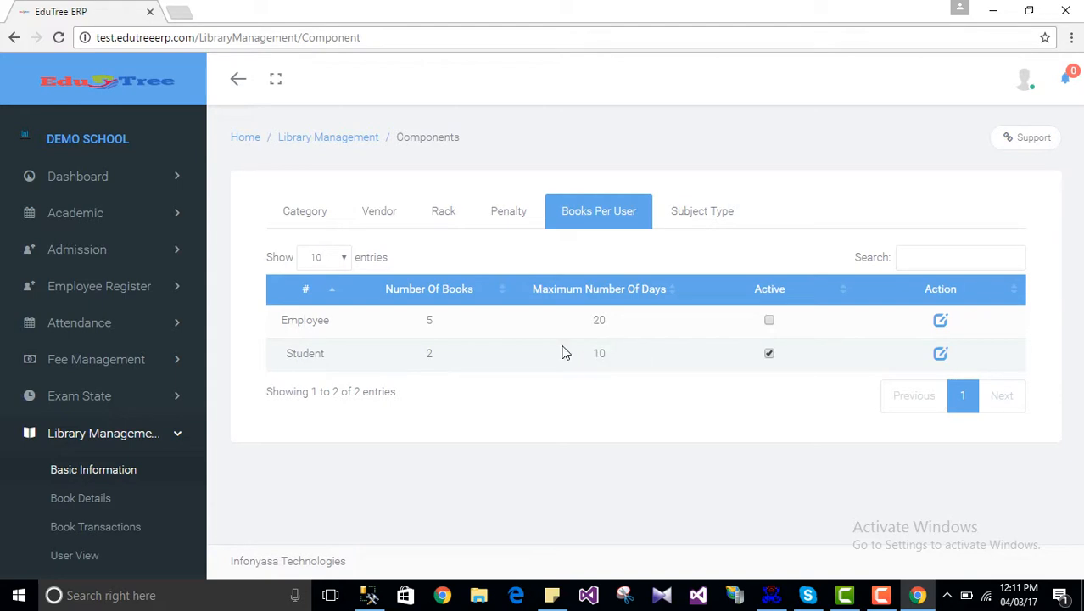
left_click(106, 528)
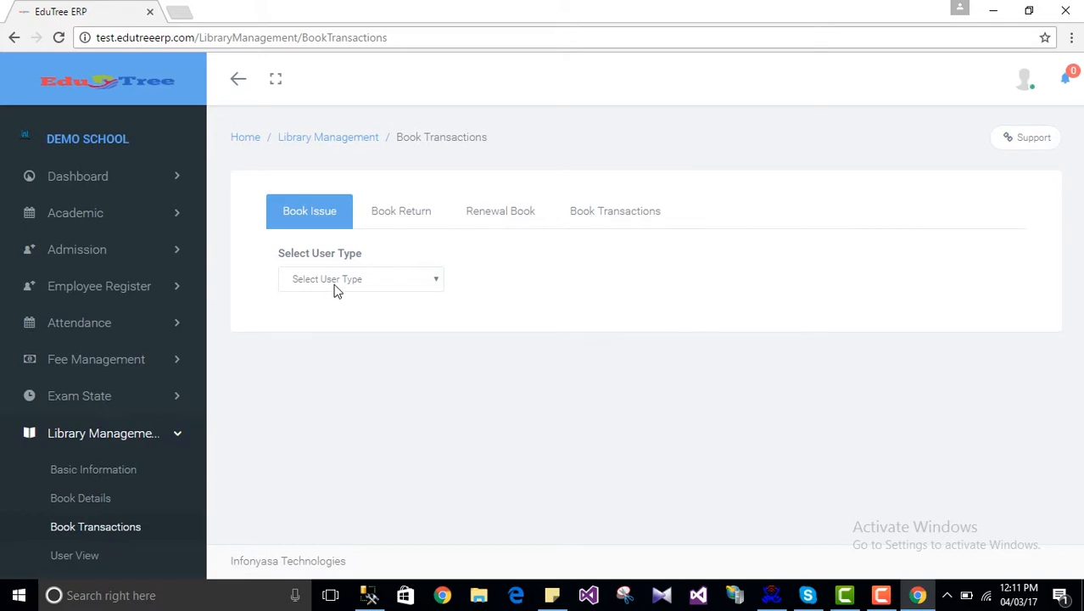
Step: Choose a Student borrower from Standard 2, Section A on the book issue form
left_click(336, 285)
left_click(336, 310)
left_click(526, 280)
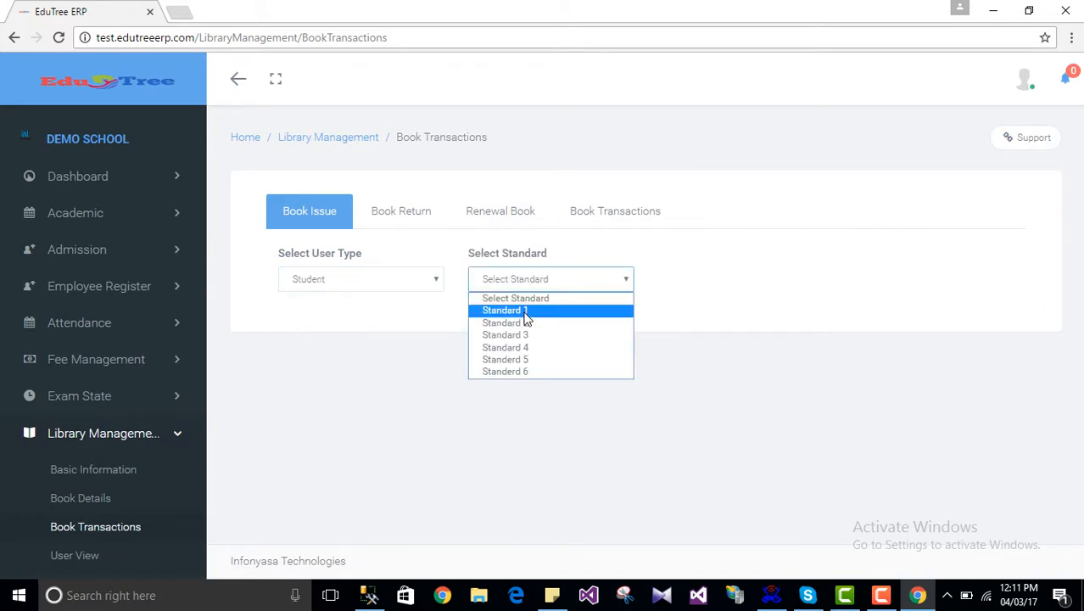
left_click(524, 320)
left_click(689, 289)
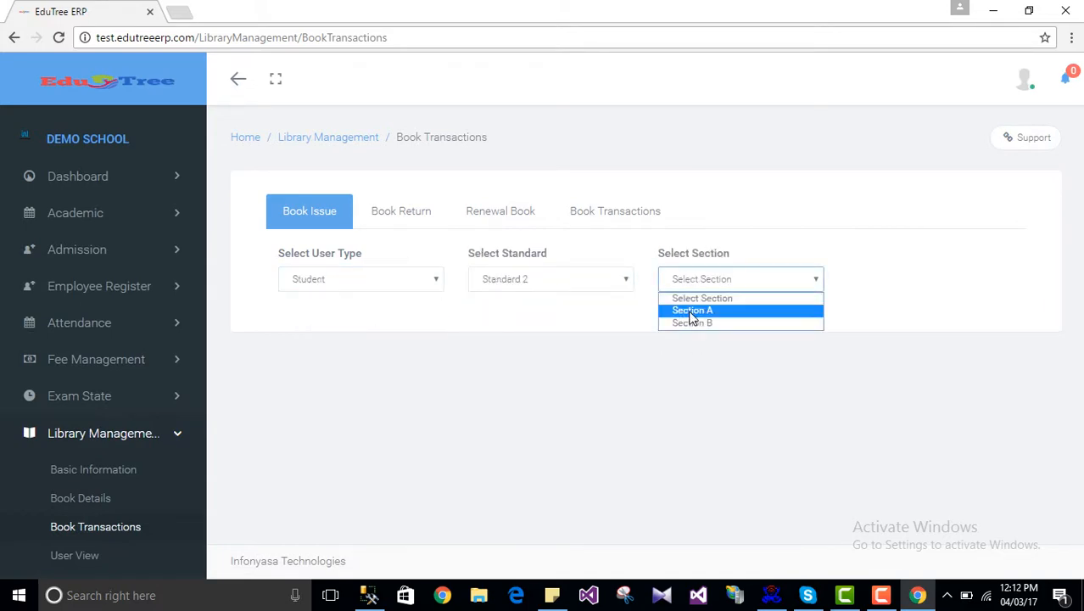
left_click(689, 309)
left_click(914, 283)
left_click(902, 310)
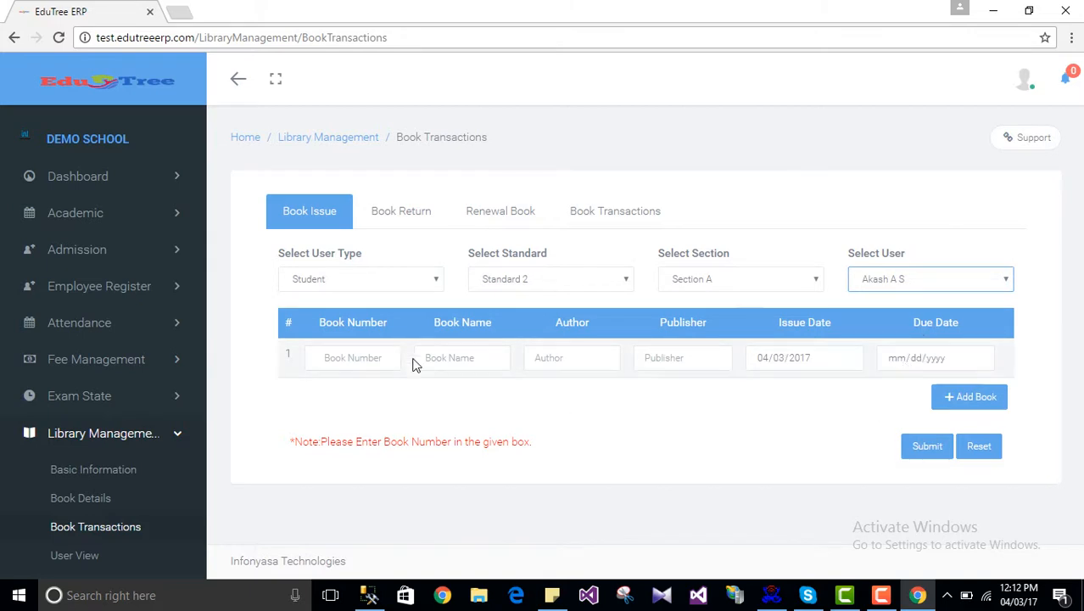
Step: Enter book number 19-1 so it auto-fills as System Software, due 04/13/2017
left_click(357, 357)
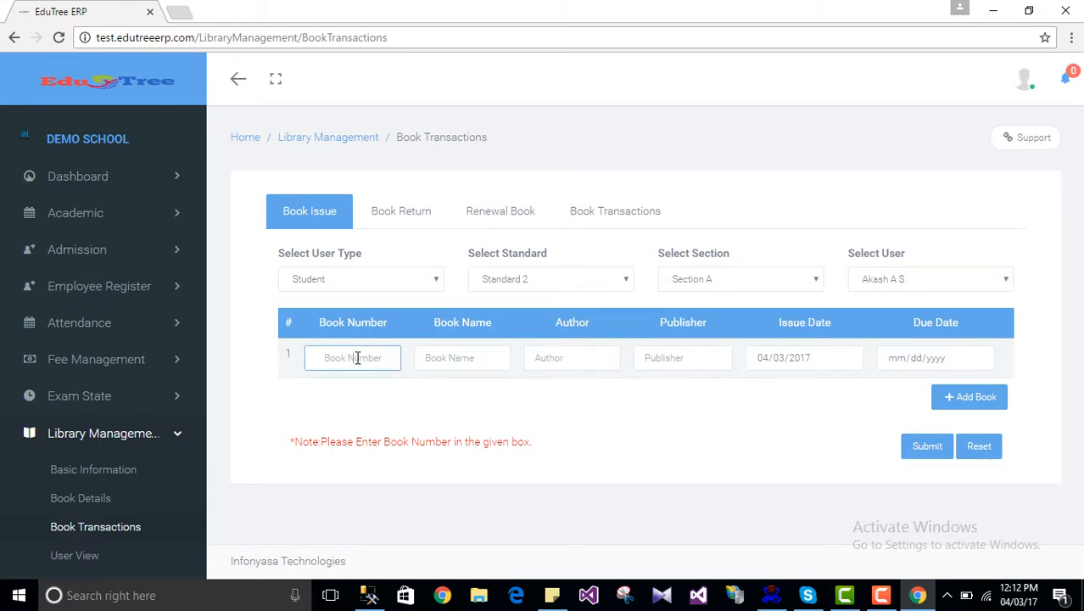
type("19-1")
left_click(519, 404)
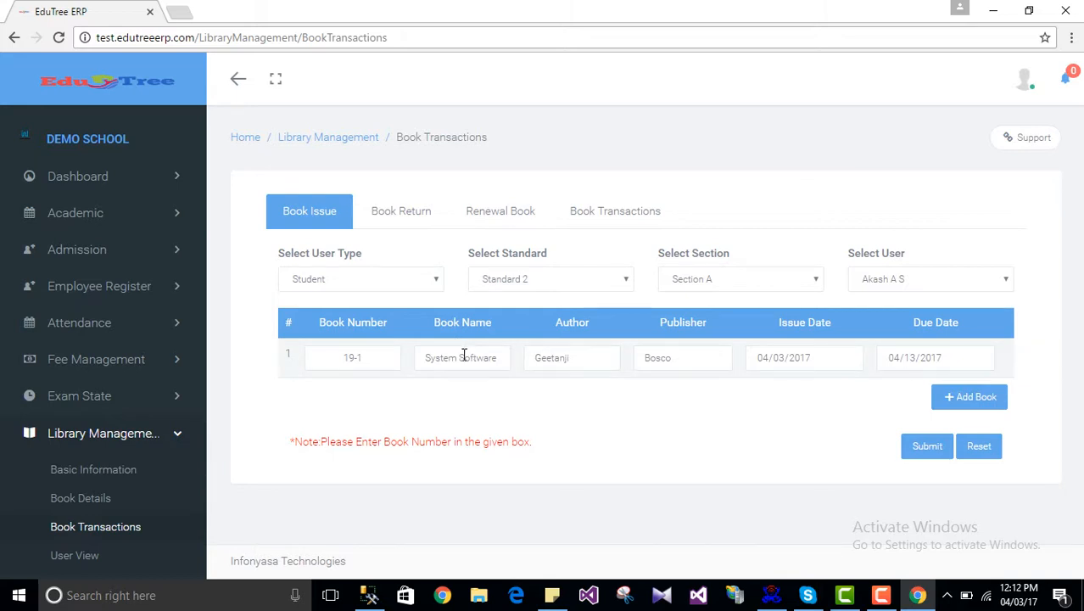
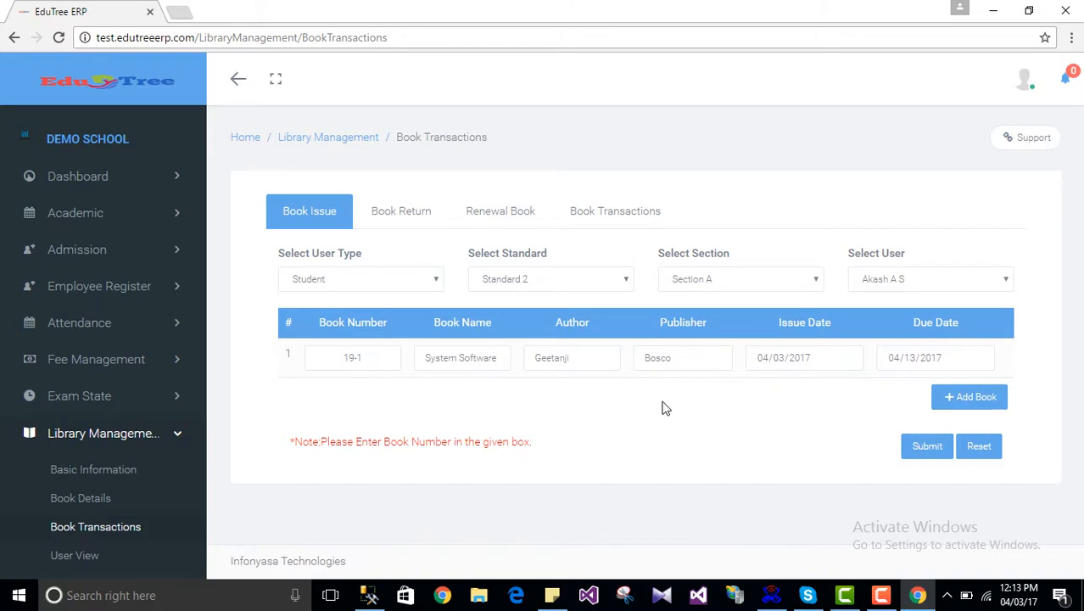
Step: Add a second book row for 19-2 so its title, author, publisher and 04/13/2017 due date fill in
left_click(954, 397)
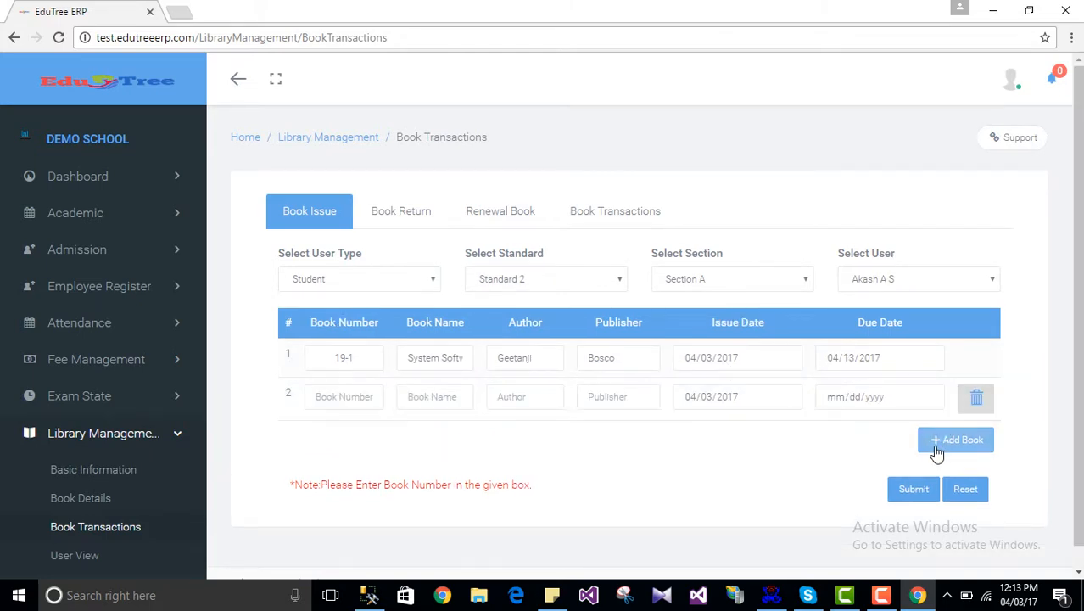
left_click(331, 391)
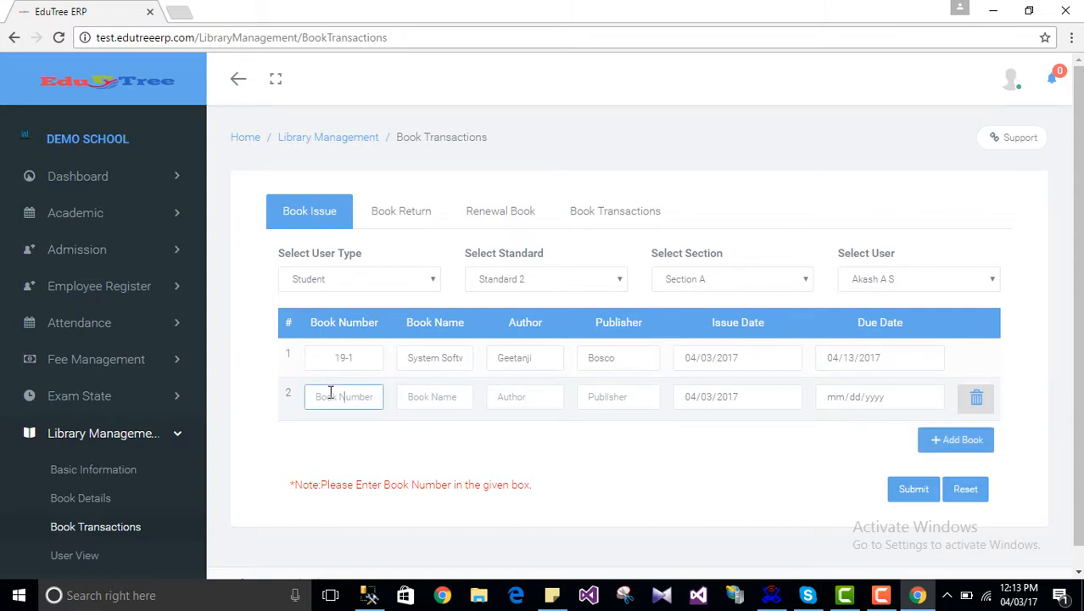
type("19-2")
left_click(444, 447)
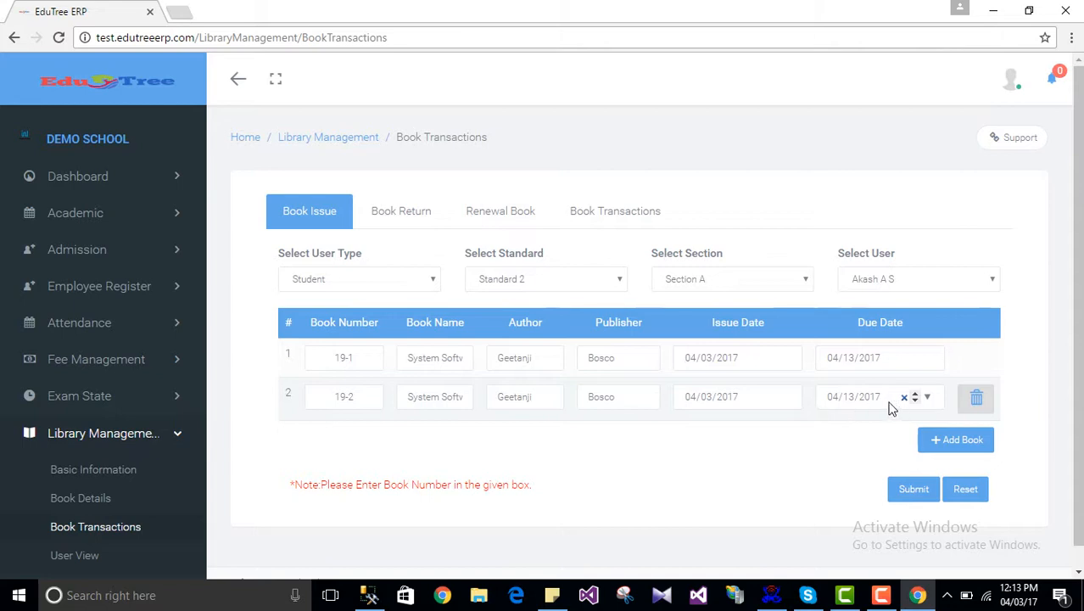
Step: Change book 19-1's issue date from a first try of April 2 to 03/21/2017, making it due 03/31/2017
left_click(786, 361)
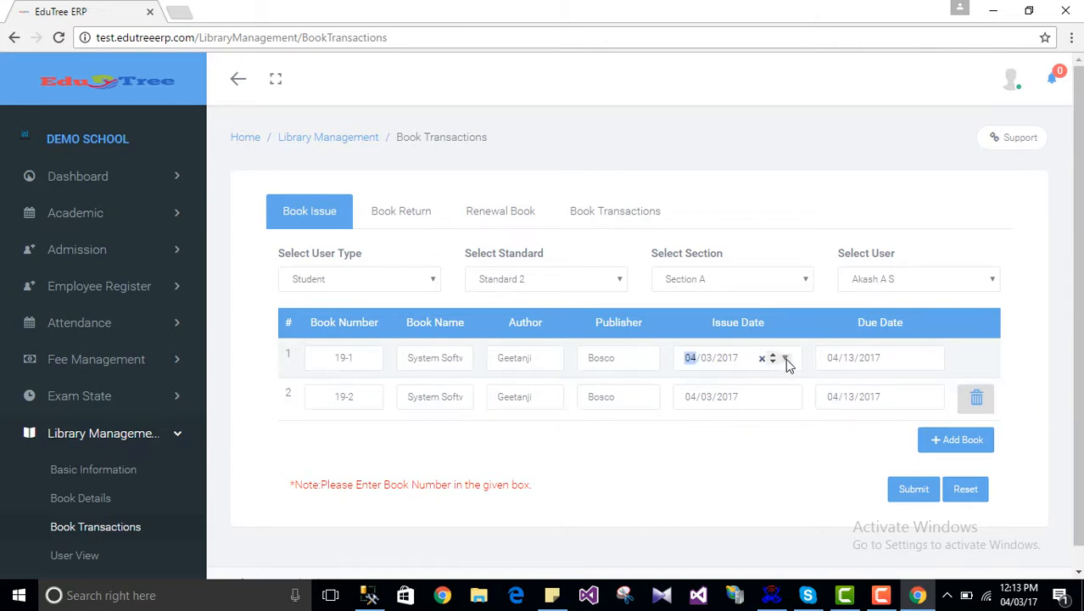
left_click(785, 357)
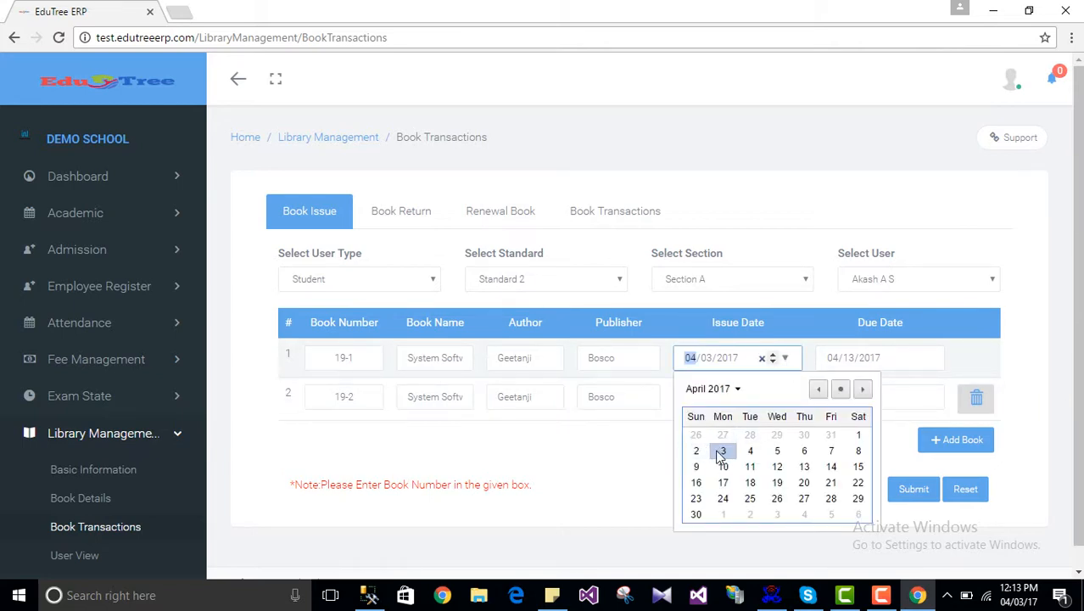
left_click(695, 451)
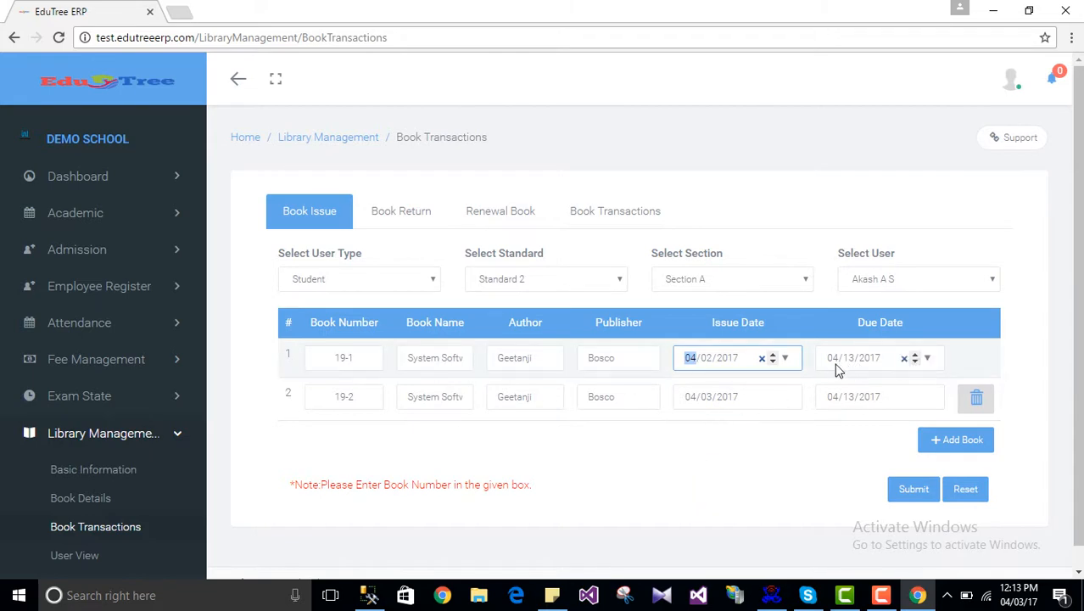
left_click(769, 462)
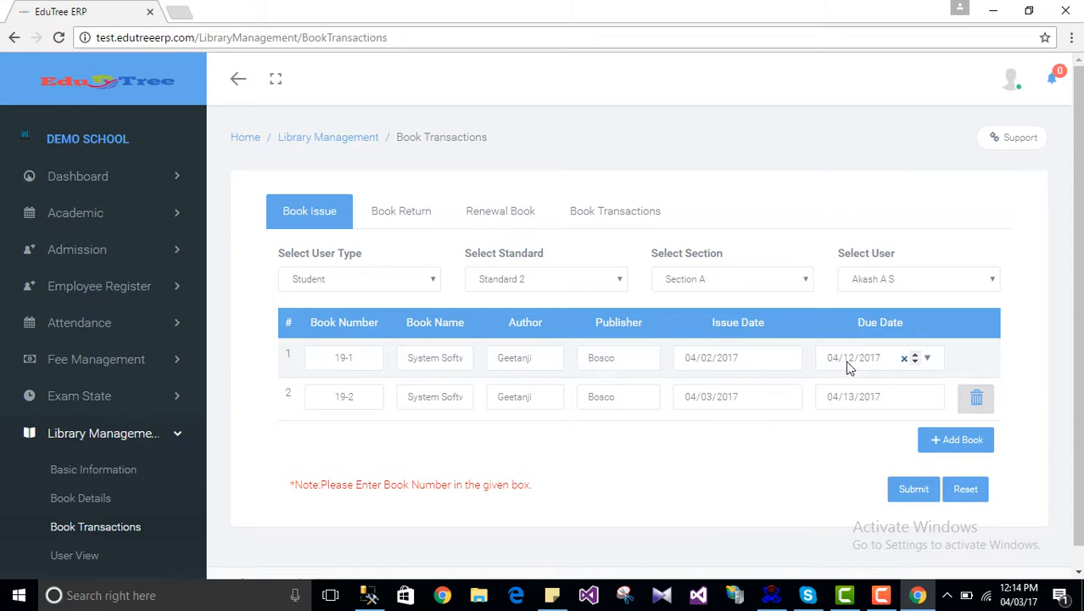
left_click(786, 359)
left_click(786, 359)
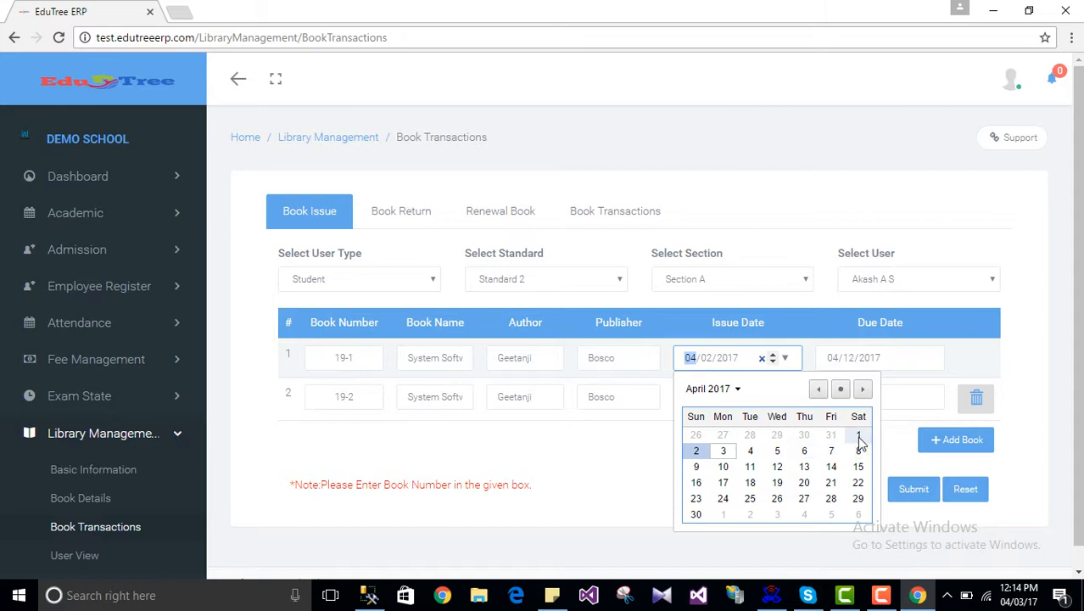
left_click(818, 391)
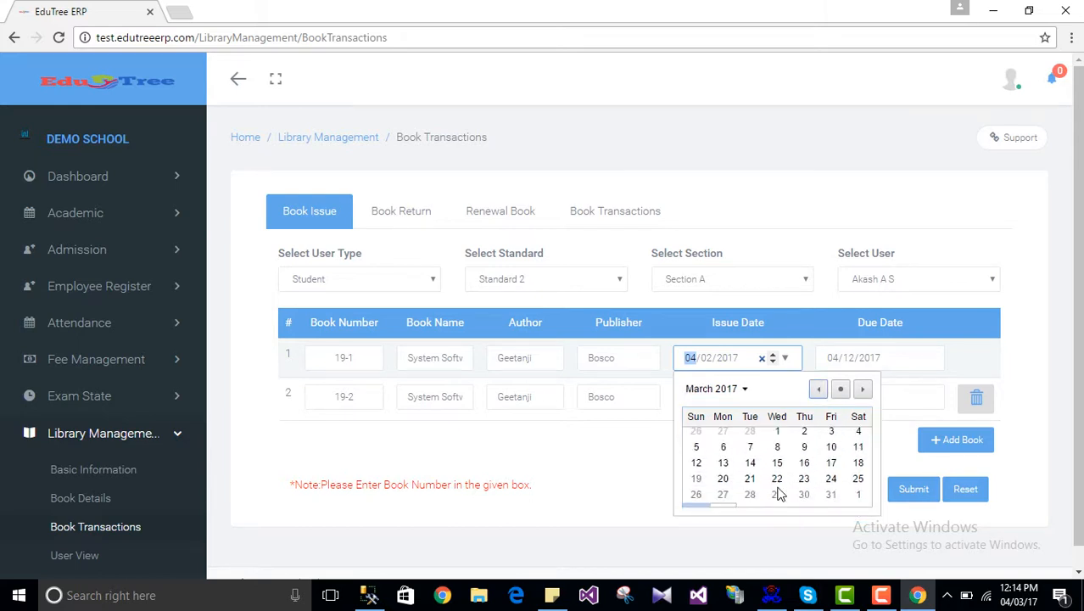
left_click(750, 482)
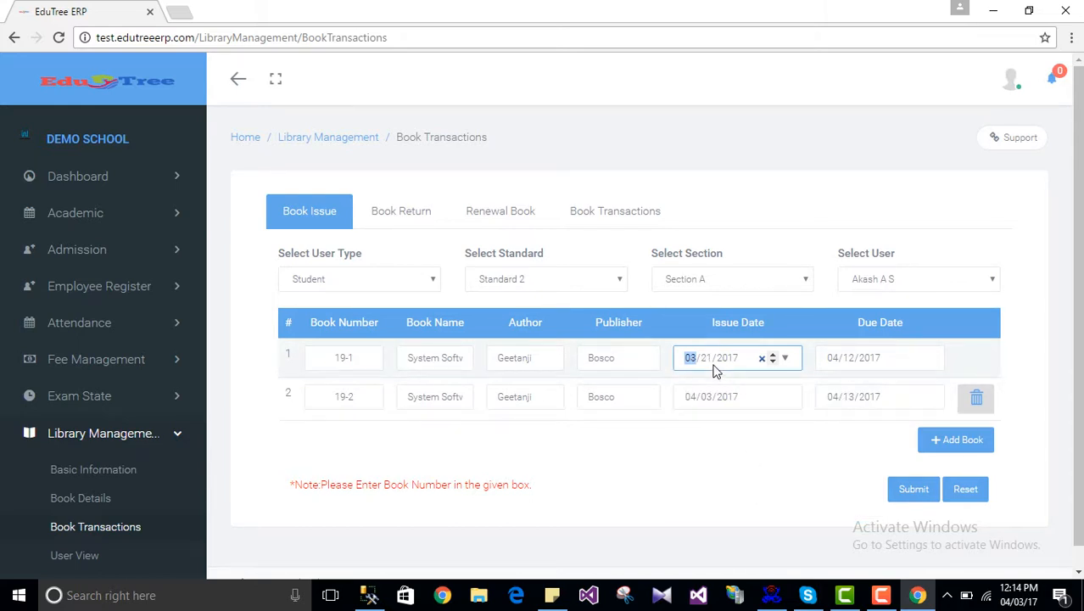
left_click(840, 450)
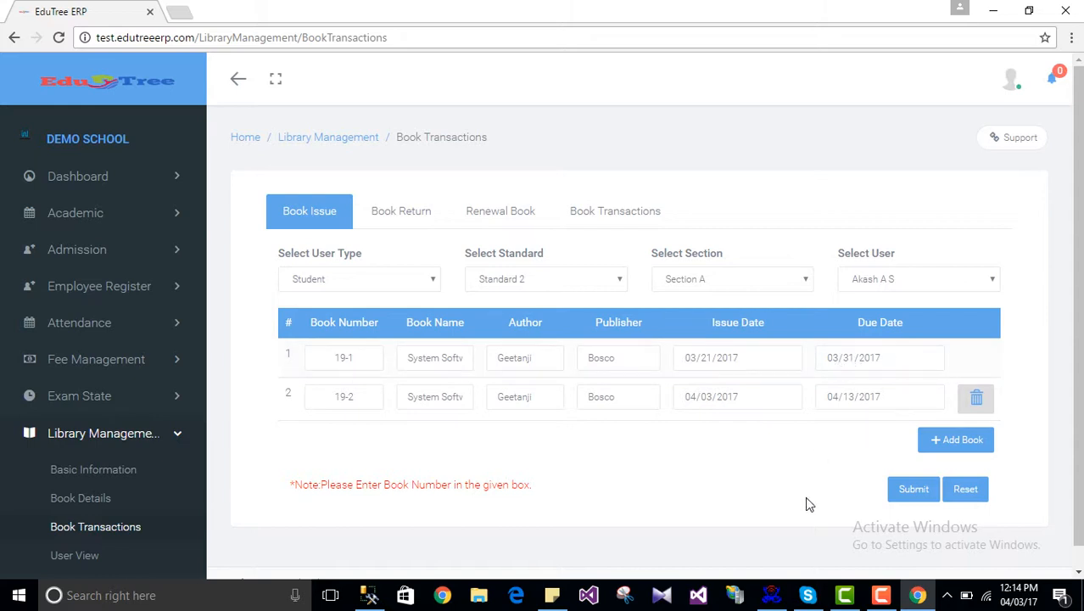
Step: Submit the issue of books 19-1 and 19-2 and acknowledge the summary to clear the form
left_click(913, 490)
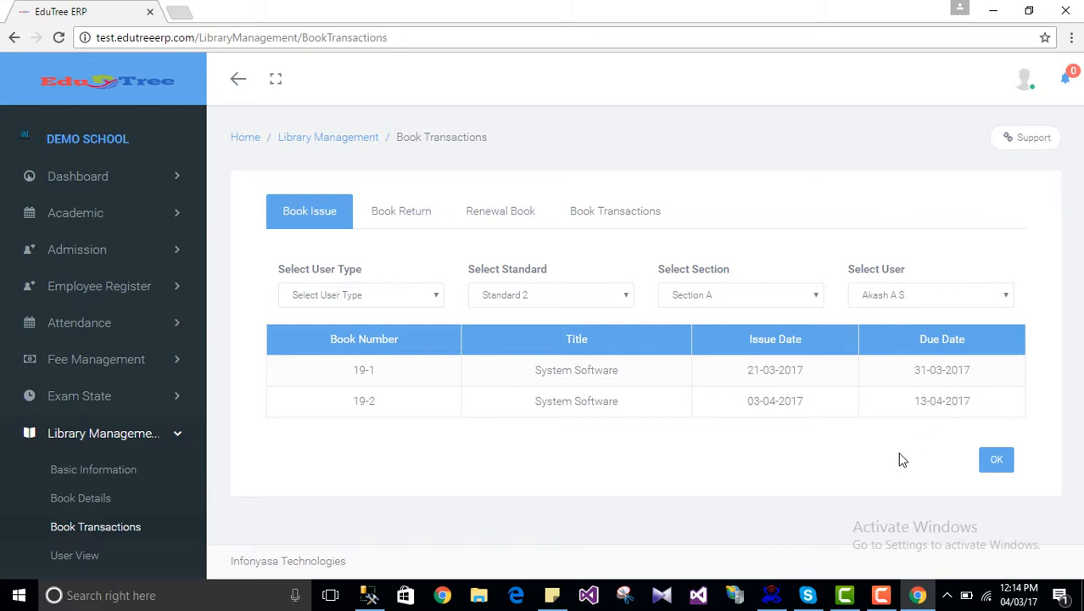
left_click(995, 466)
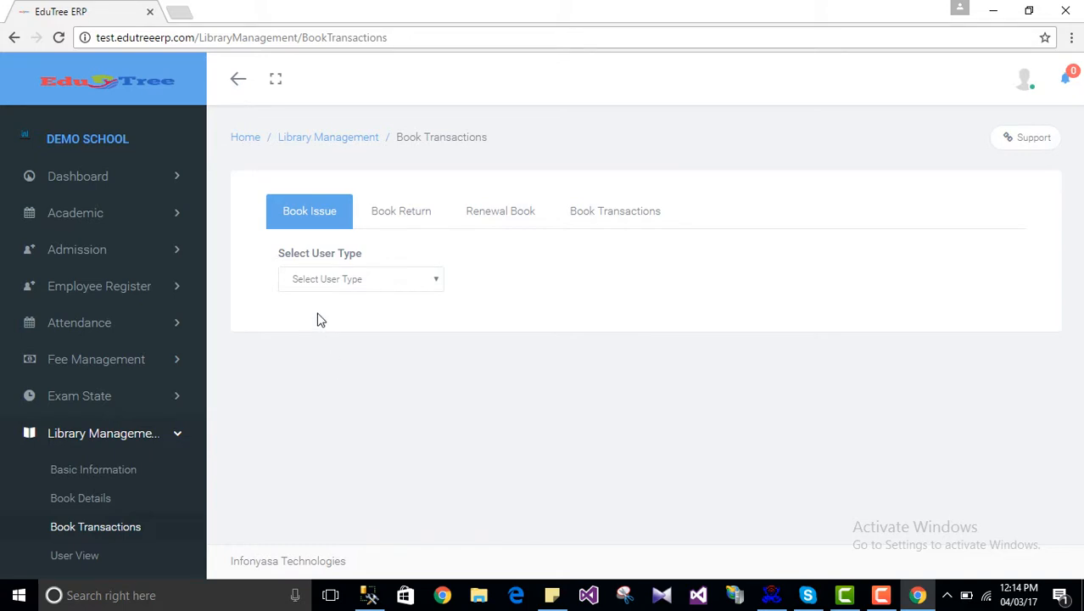
left_click(326, 280)
left_click(844, 305)
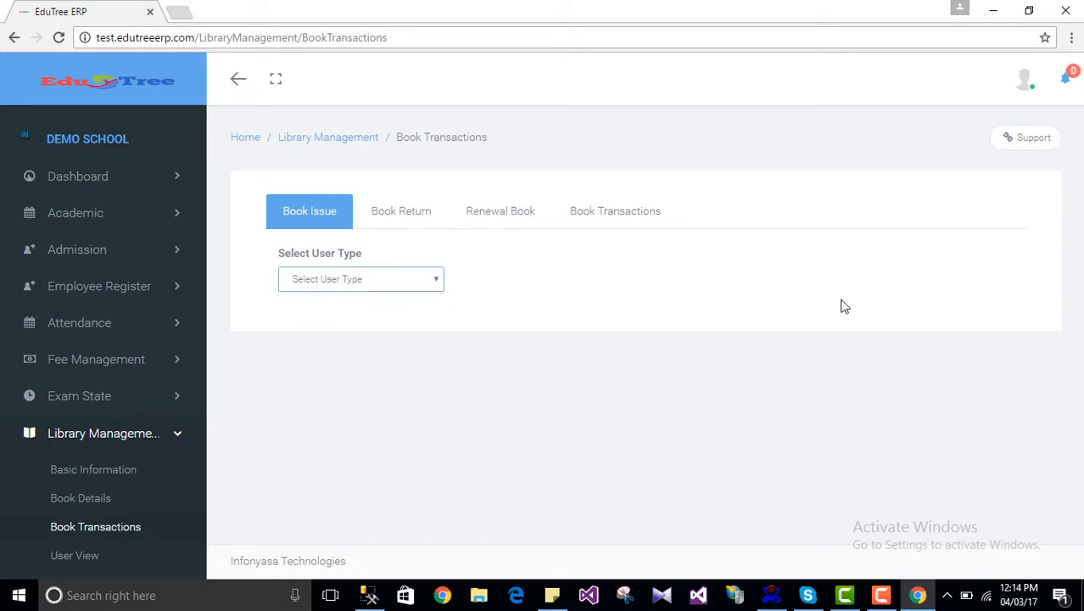
left_click(326, 283)
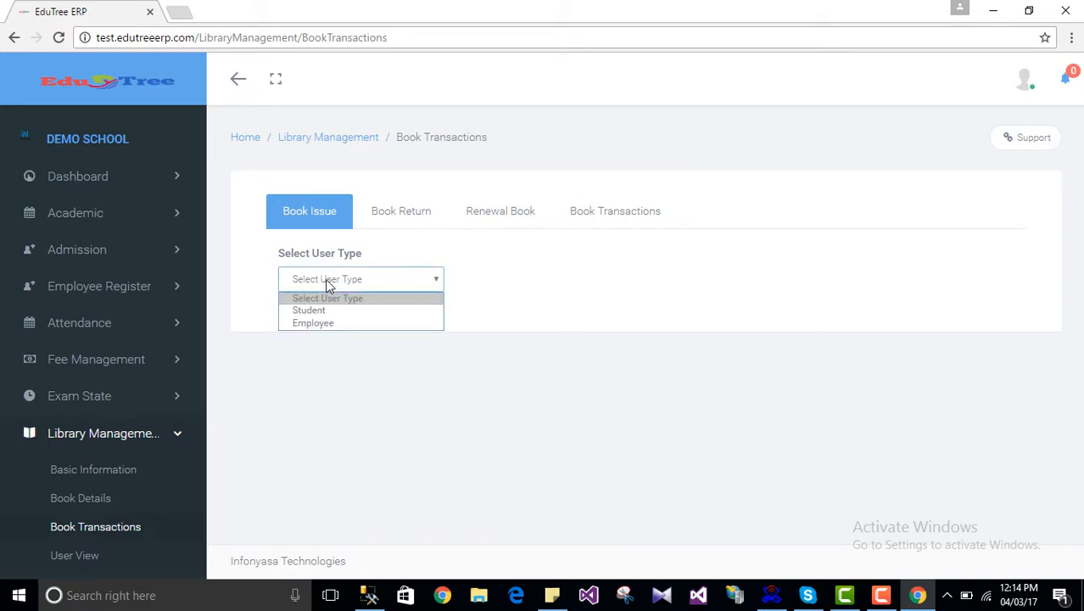
left_click(383, 373)
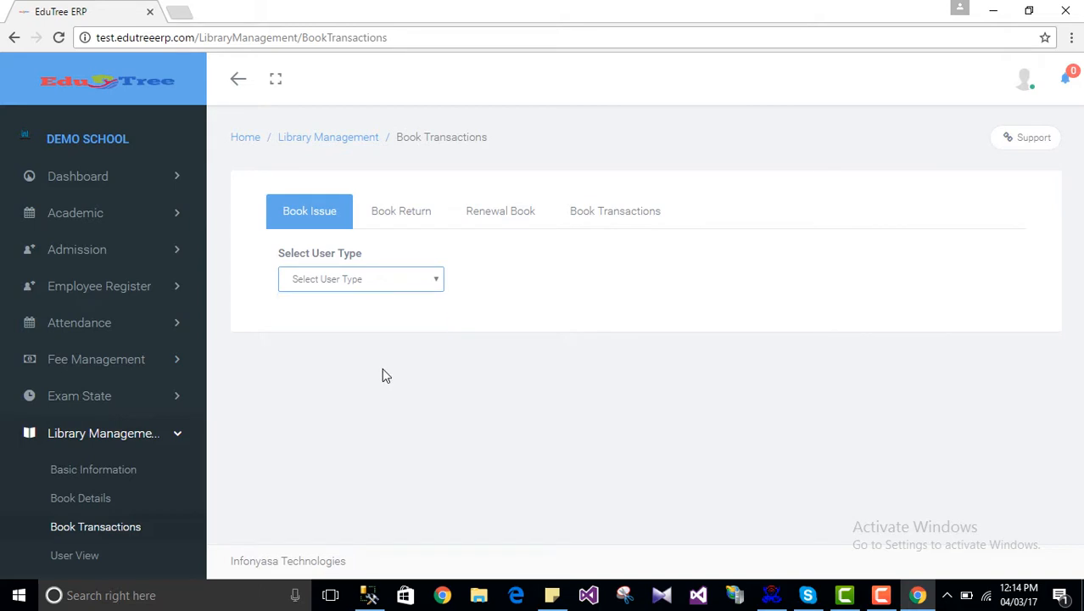
Step: On Book Return, choose Student and load book 19-2, System Software, due 04/13/2017
left_click(391, 226)
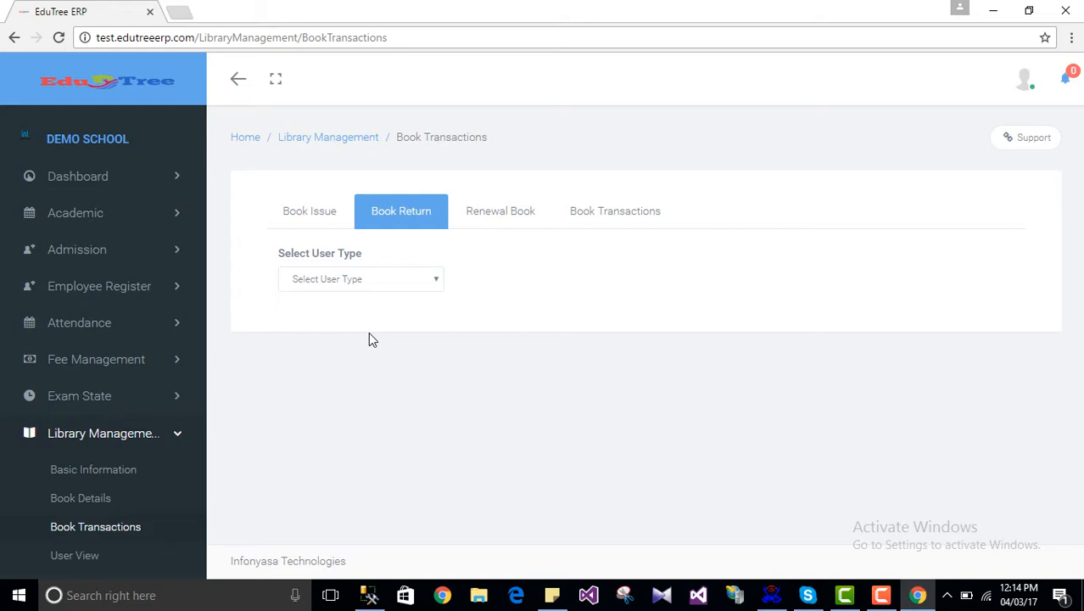
left_click(355, 282)
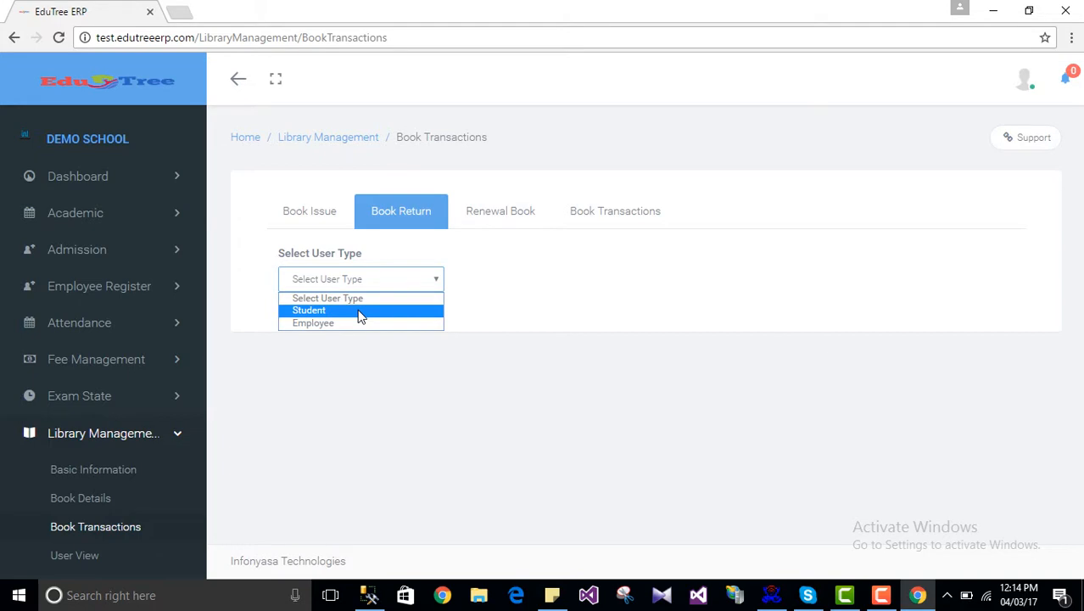
left_click(360, 311)
left_click(358, 365)
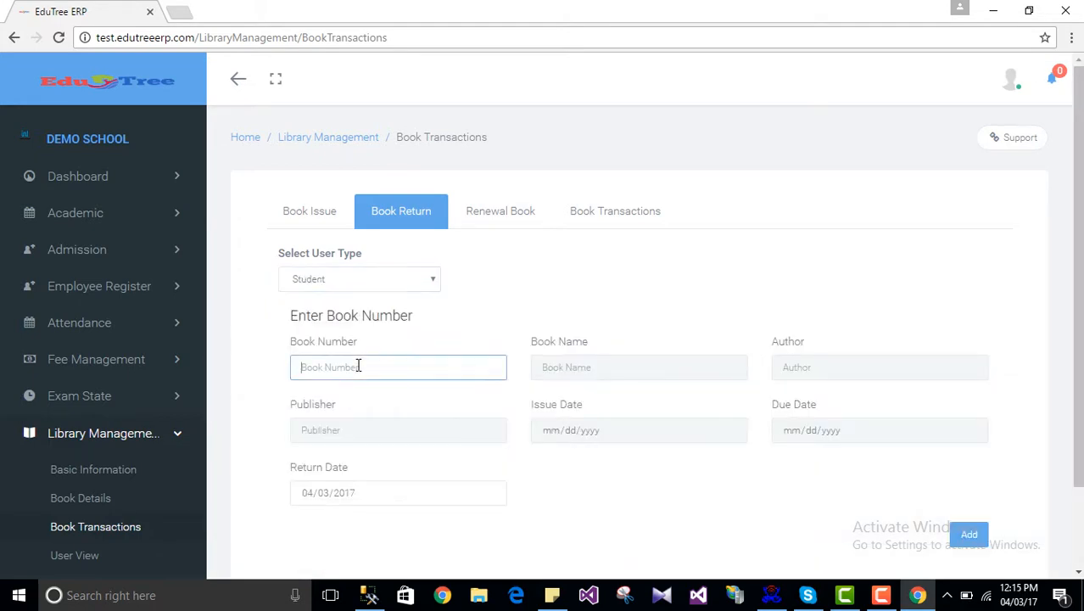
type("19-2")
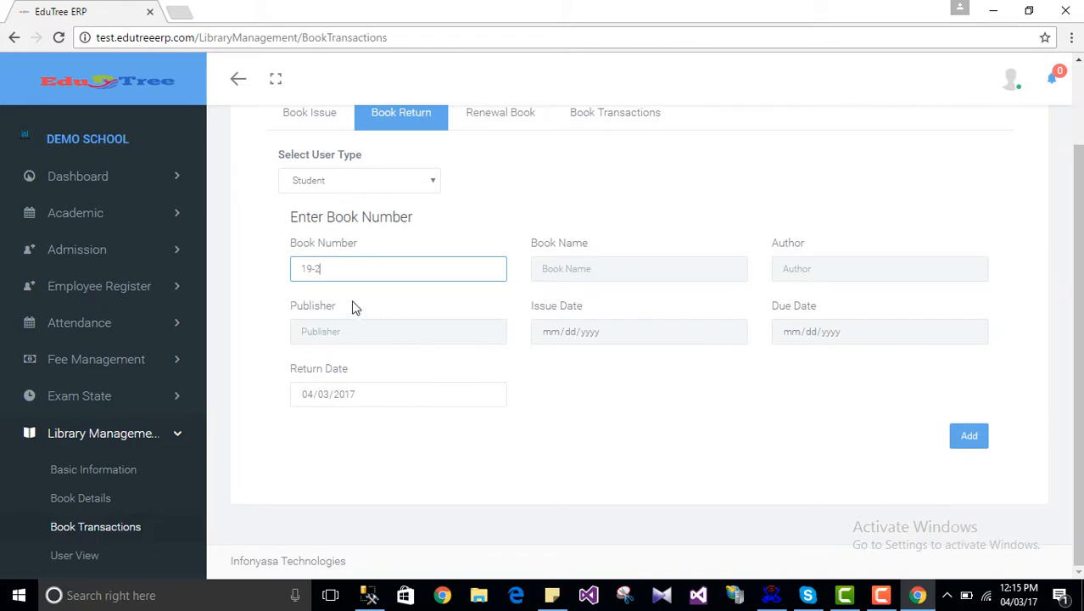
left_click(580, 384)
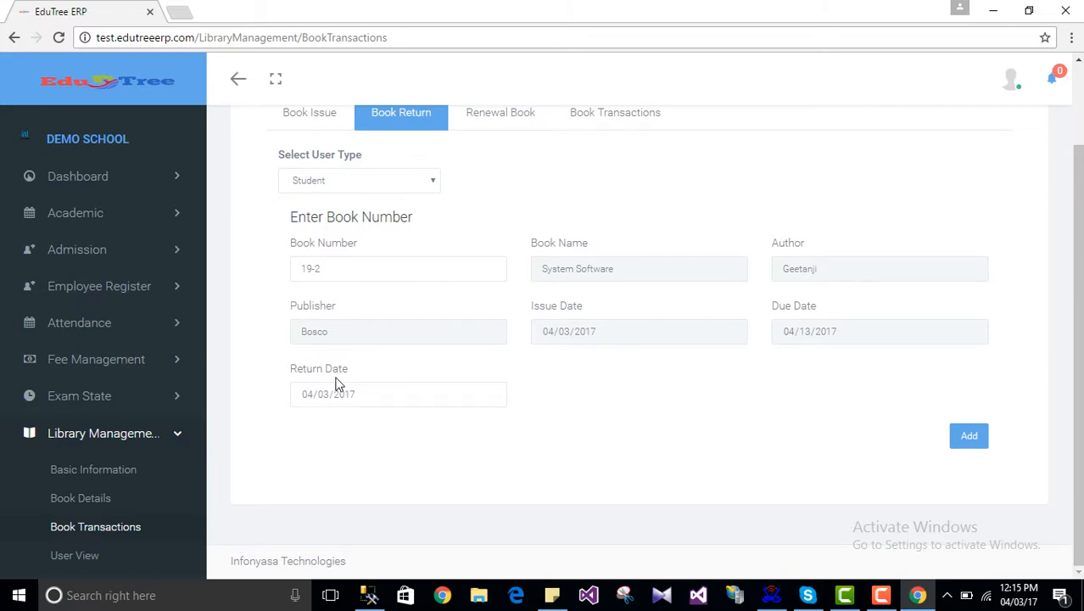
Step: Set the return date to April 15 and add book 19-2 to the return list, incurring a penalty of 10
left_click(489, 395)
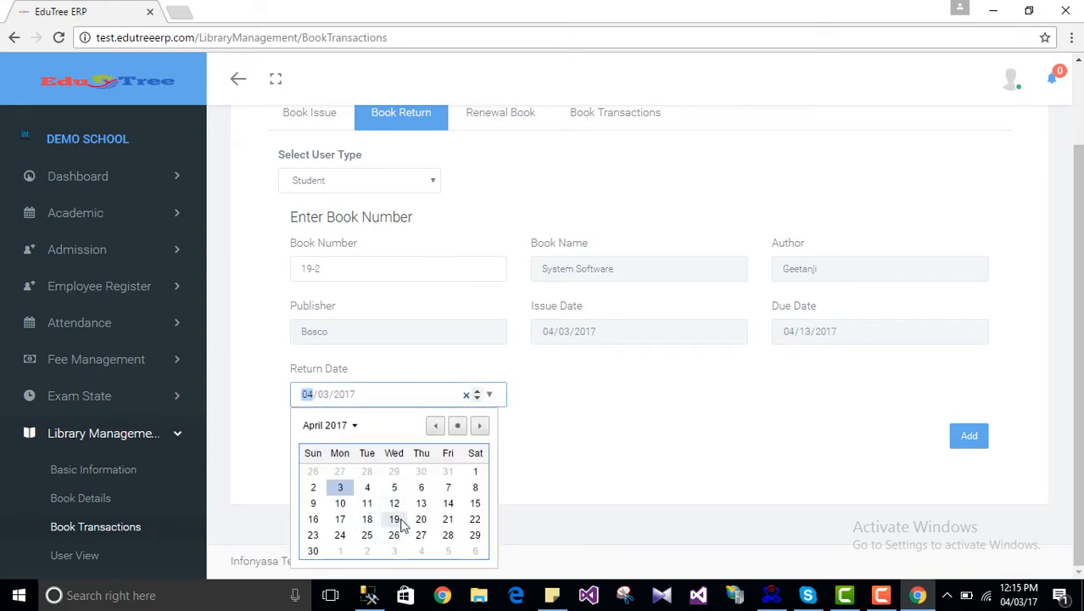
left_click(475, 504)
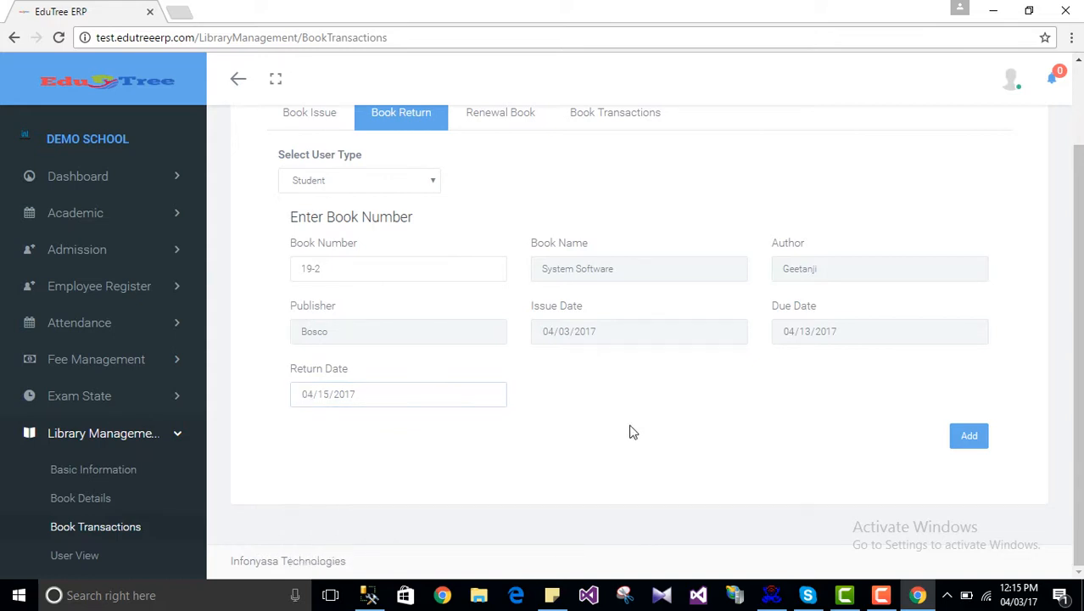
left_click(972, 443)
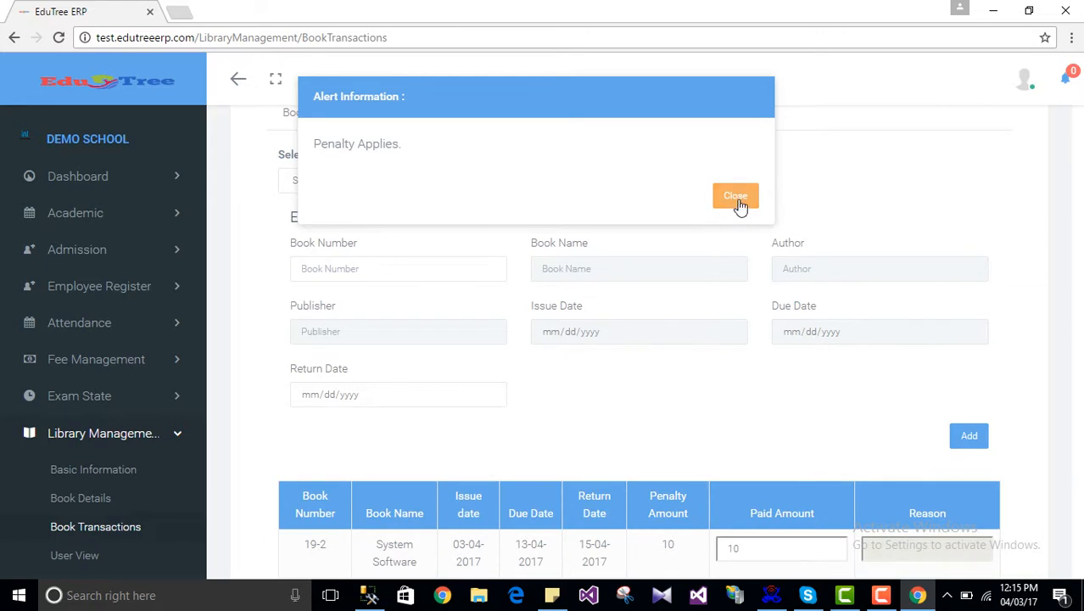
Step: Submit book 19-2's return with 5 paid toward the penalty and reason 'Health issues'
left_click(735, 196)
scroll(781, 441, "down", 2)
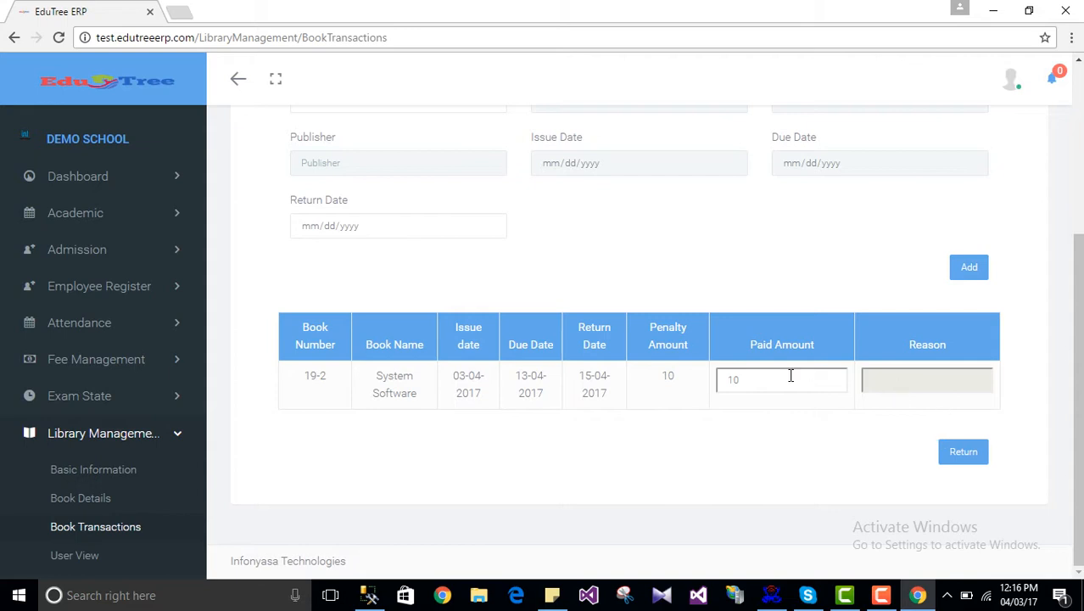
left_click(756, 381)
left_click(854, 444)
left_click(882, 381)
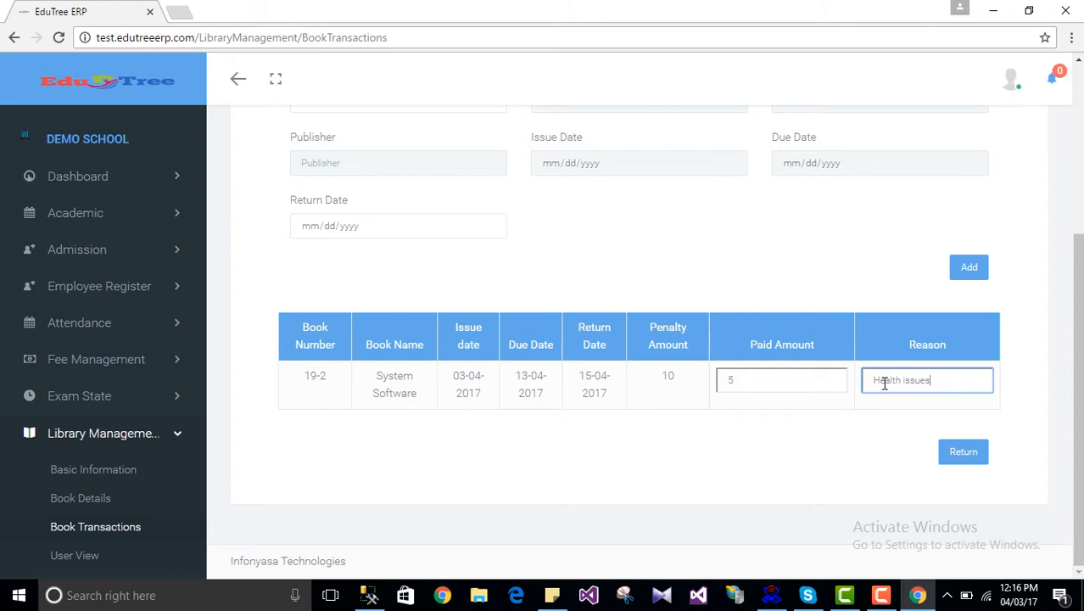
left_click(967, 453)
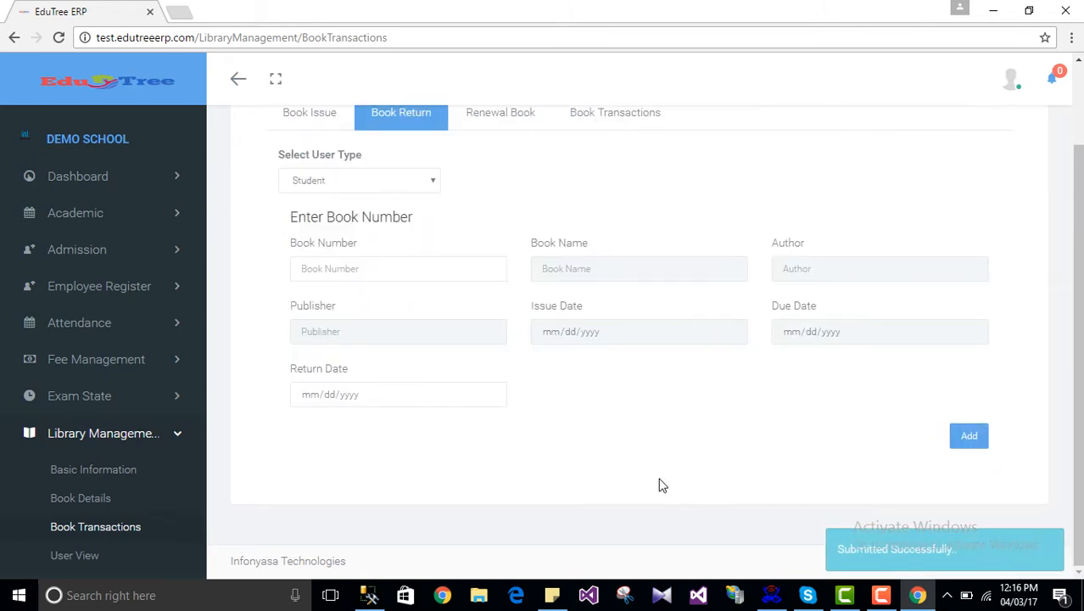
Step: Go to the Renewal Book section of Book Transactions
scroll(662, 484, "up", 2)
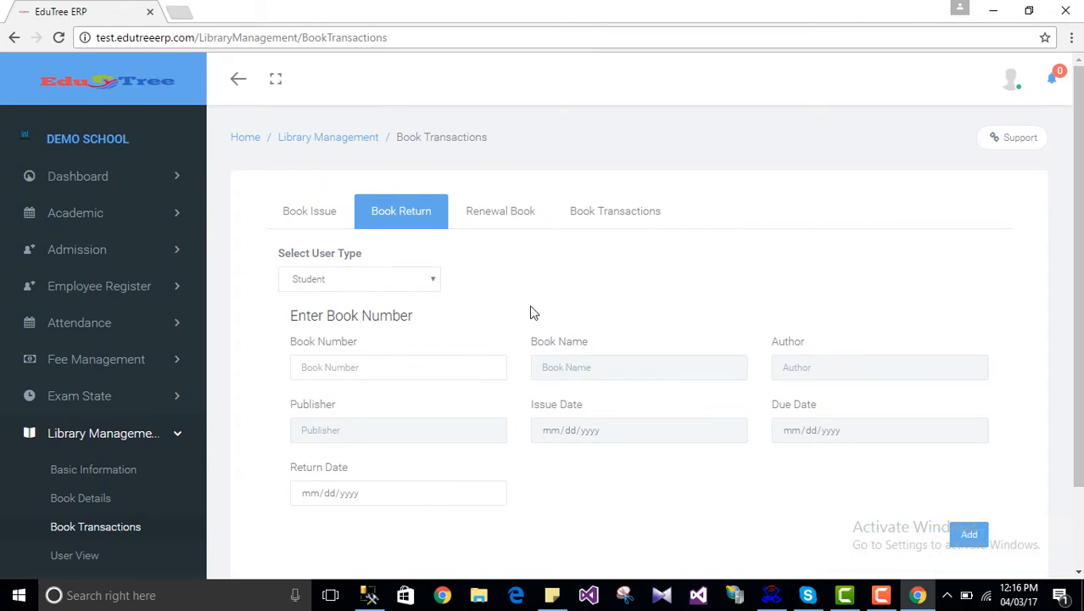
left_click(501, 216)
left_click(379, 231)
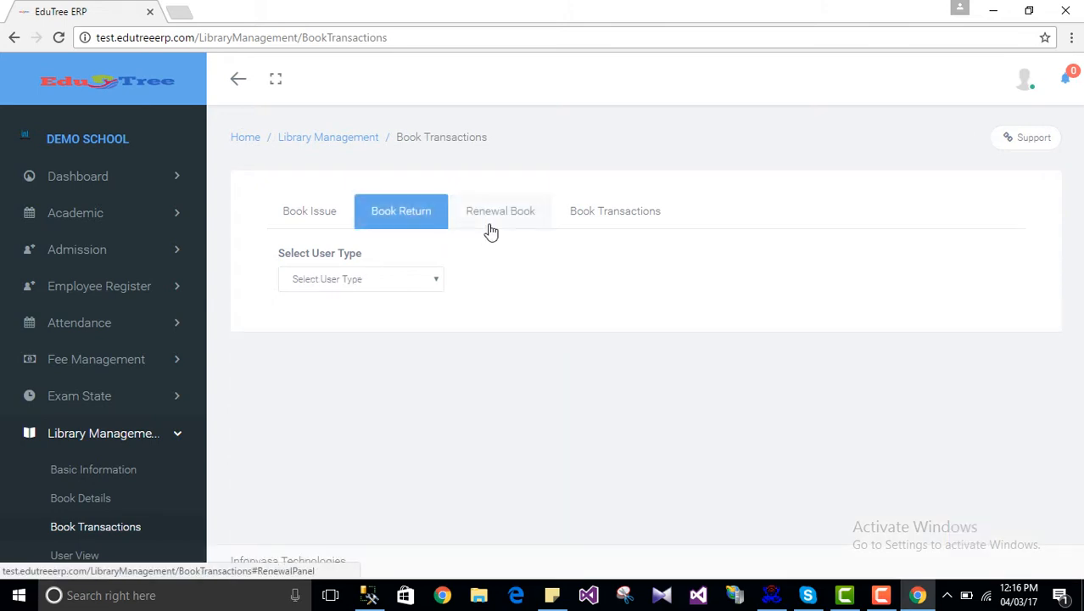
Step: In Renewal Book, select Student, Standard 2, Section A and the borrower to list book 19-1, due 31-03-2017
left_click(501, 229)
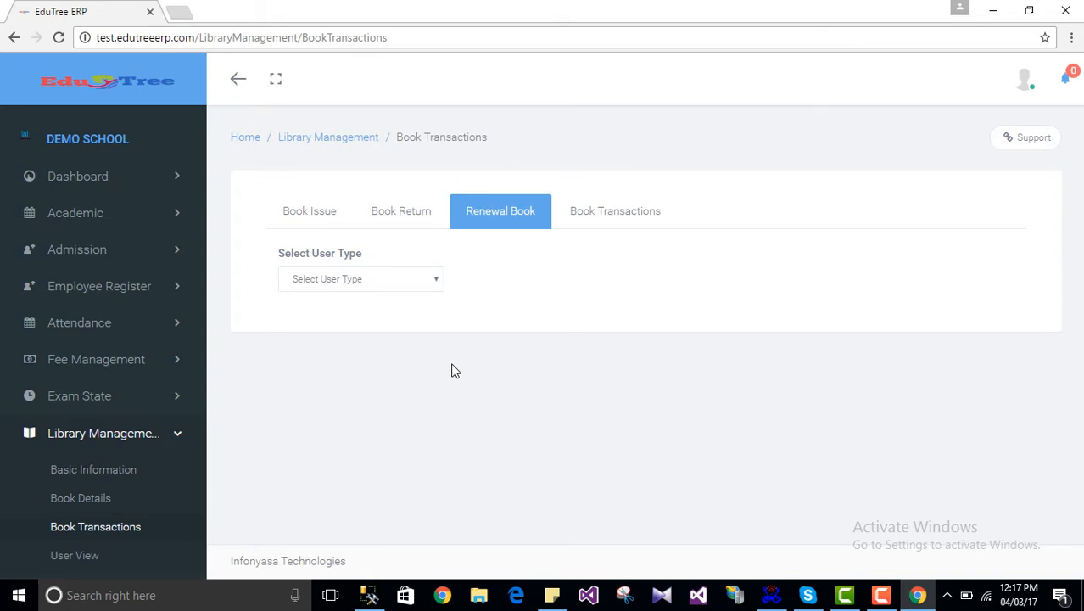
left_click(398, 288)
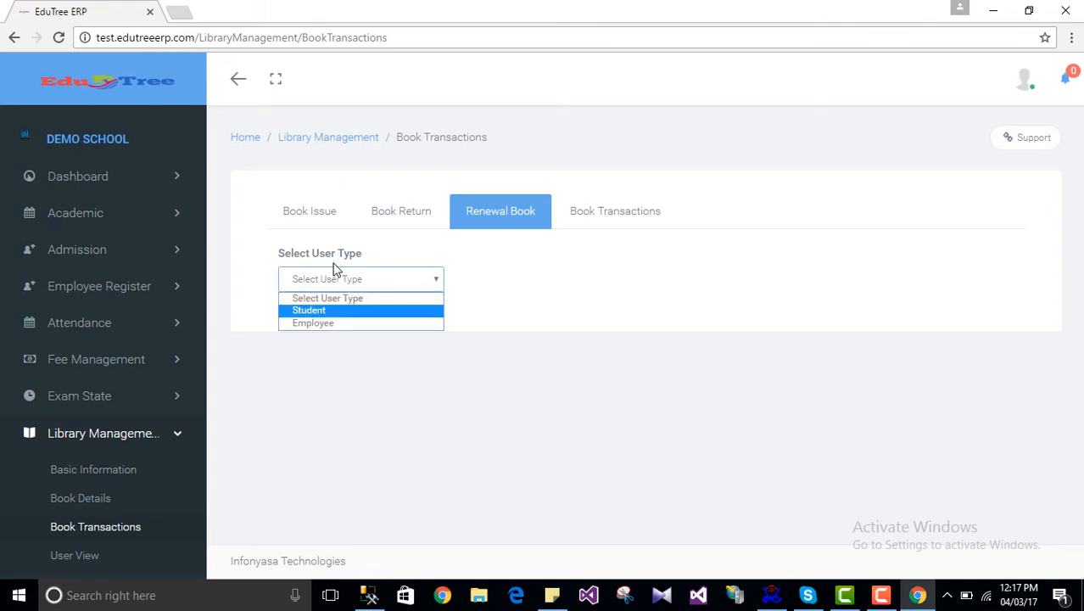
left_click(327, 311)
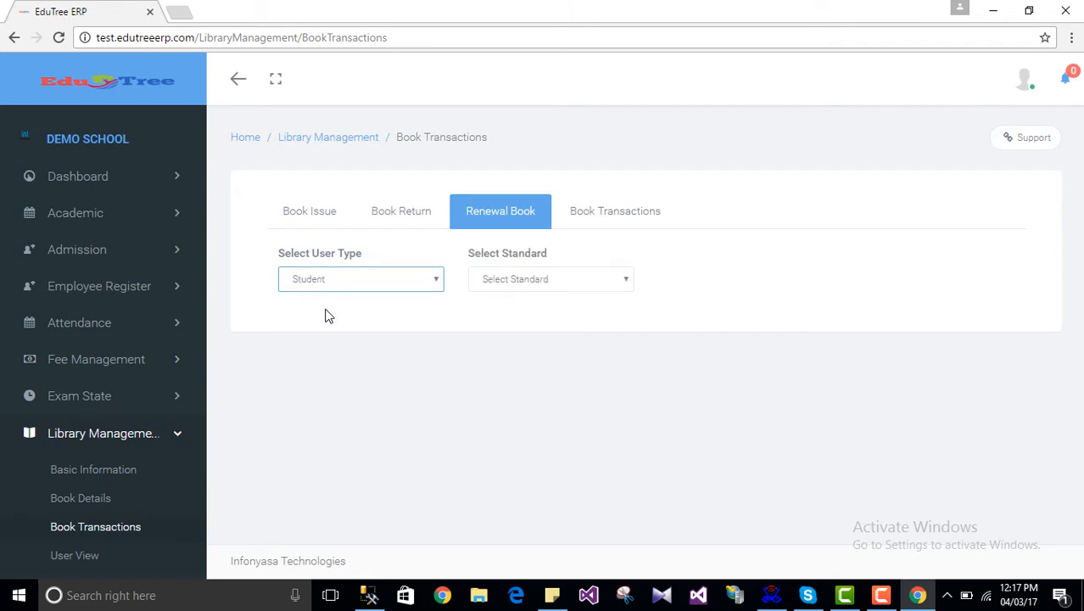
left_click(489, 281)
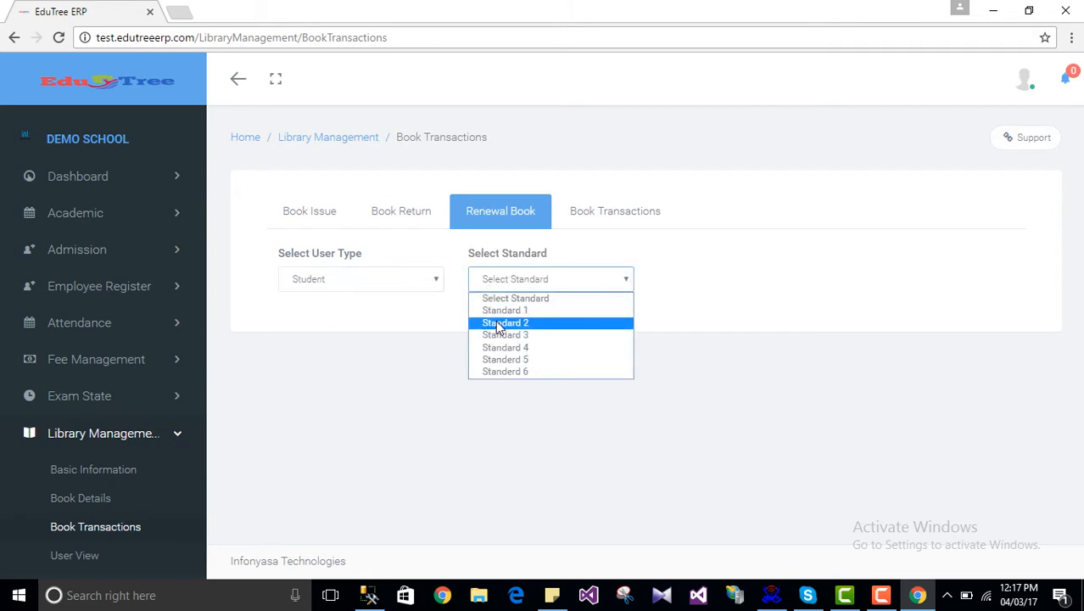
left_click(500, 322)
left_click(735, 283)
left_click(733, 312)
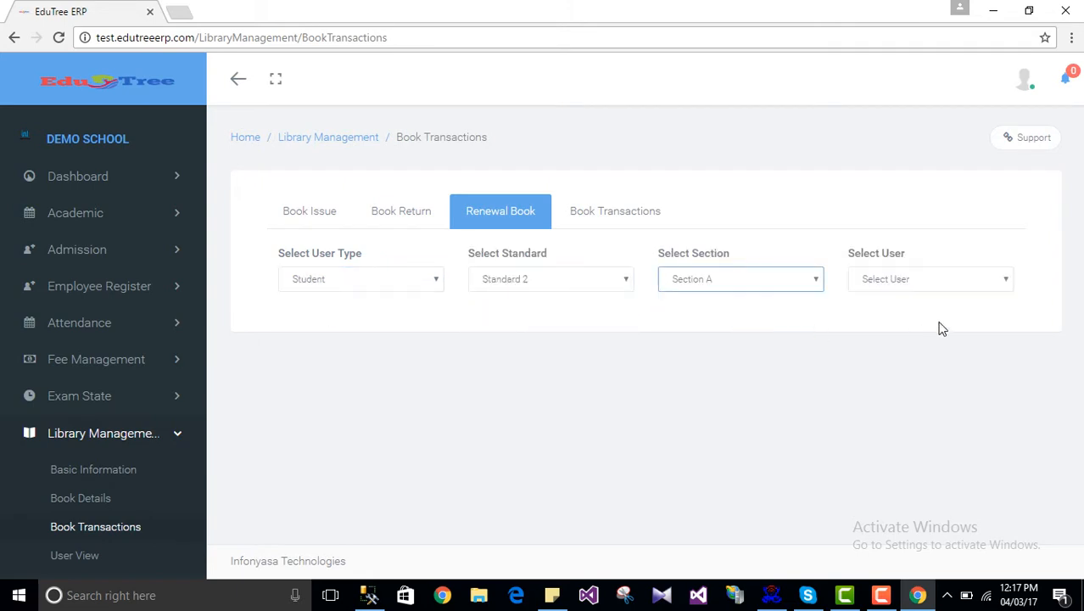
left_click(908, 284)
left_click(904, 310)
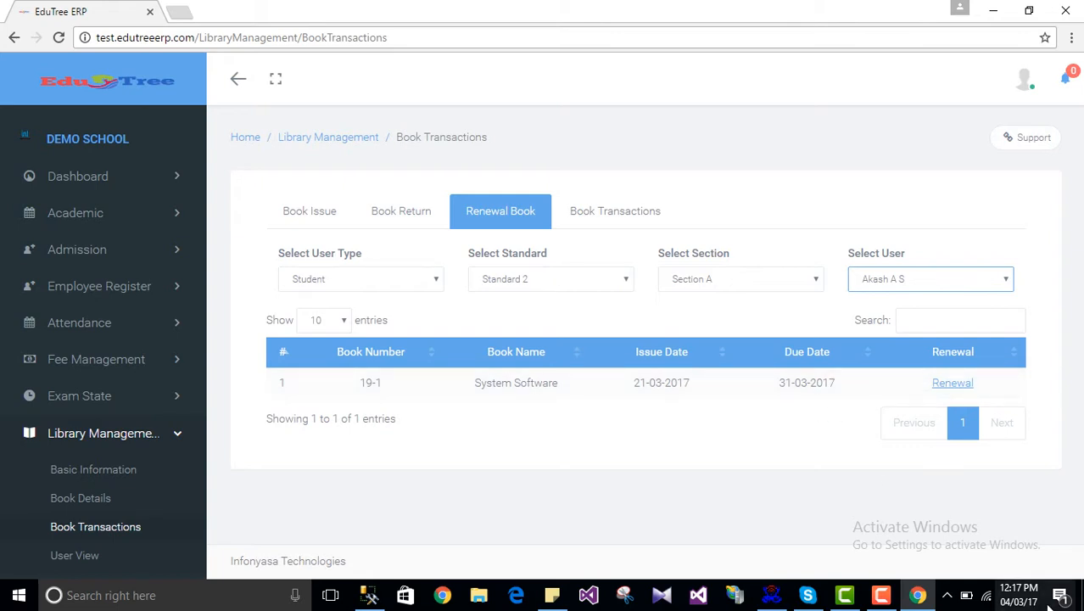
mouse_move(1033, 601)
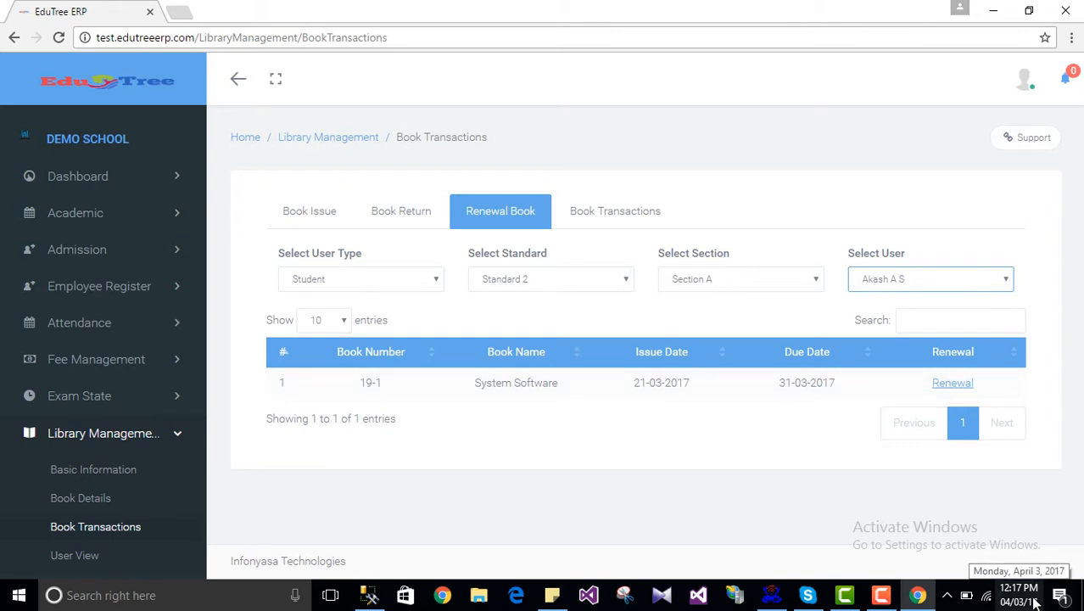
left_click(952, 384)
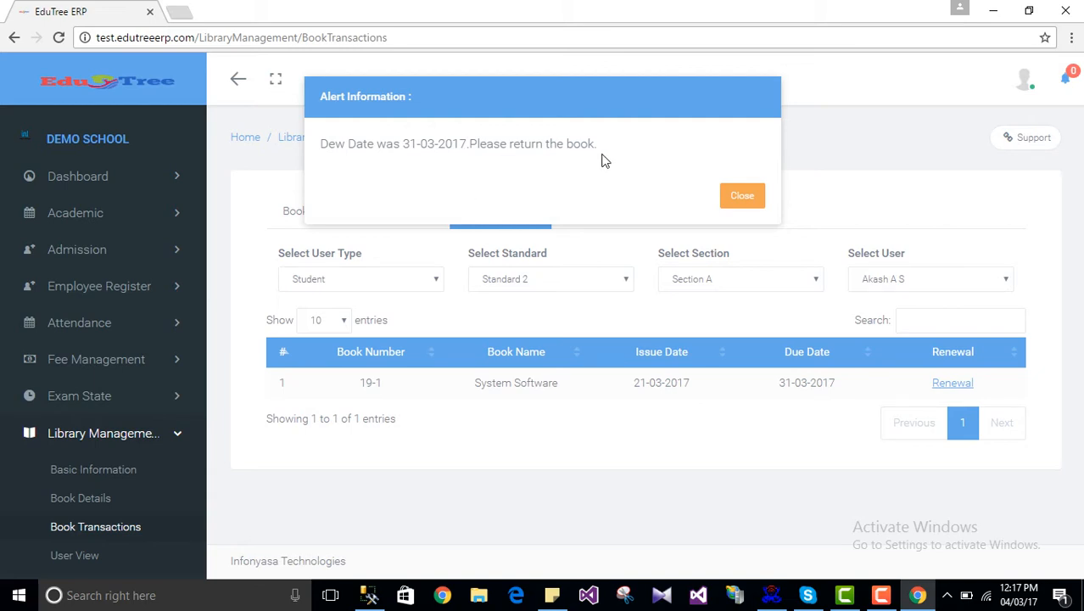
left_click(738, 200)
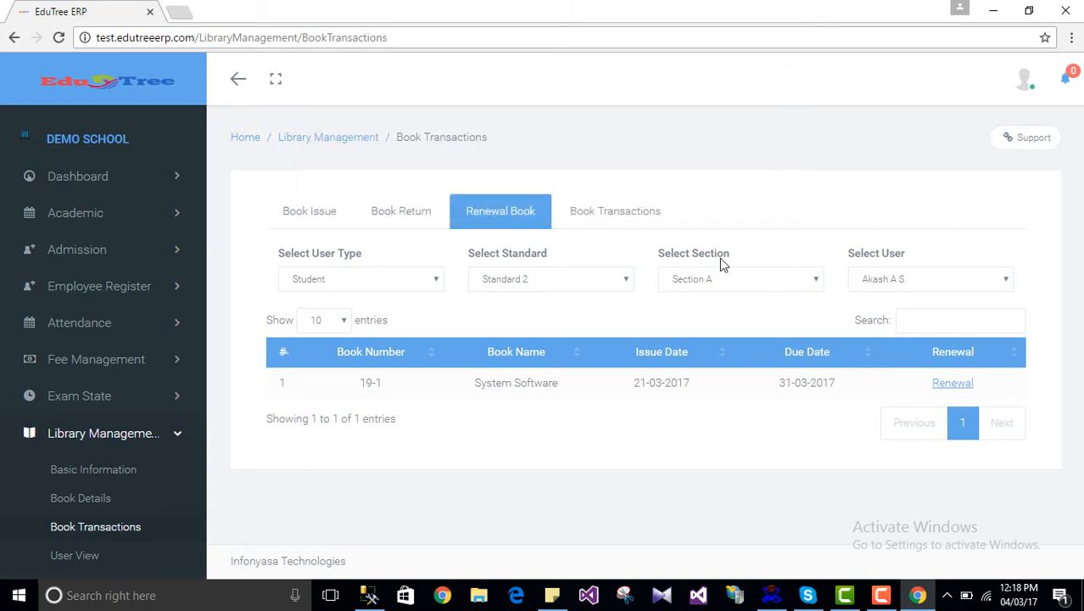
Step: Open the Book Transactions history and scroll through its entries, including 19-2's 15-04-2017 return
left_click(597, 212)
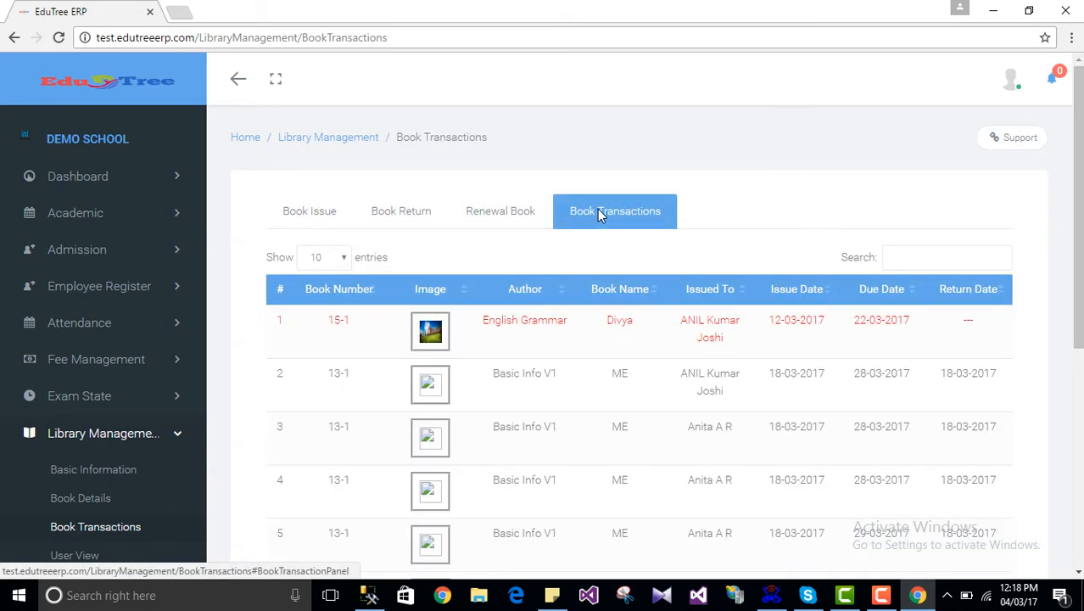
scroll(585, 418, "down", 5)
scroll(600, 382, "up", 2)
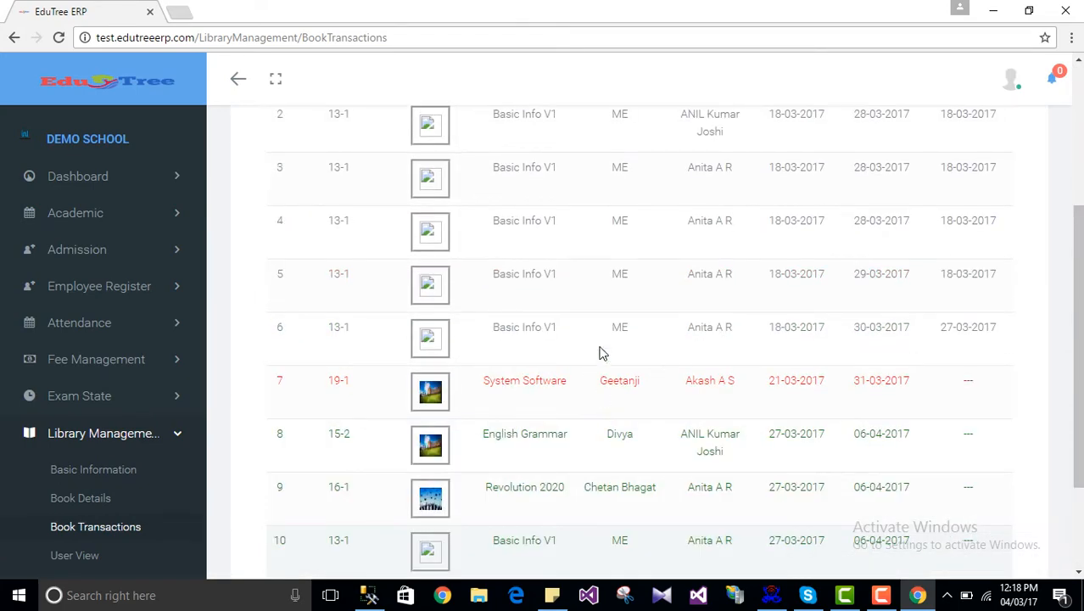
scroll(598, 254, "up", 3)
scroll(588, 443, "down", 5)
scroll(591, 450, "up", 1)
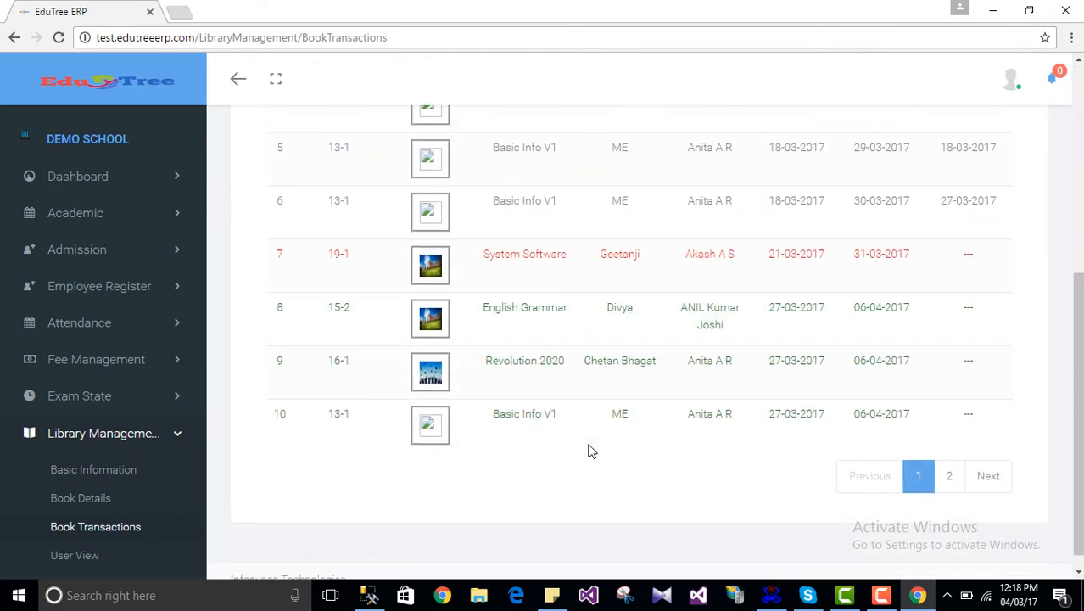
scroll(591, 447, "up", 5)
scroll(604, 381, "down", 5)
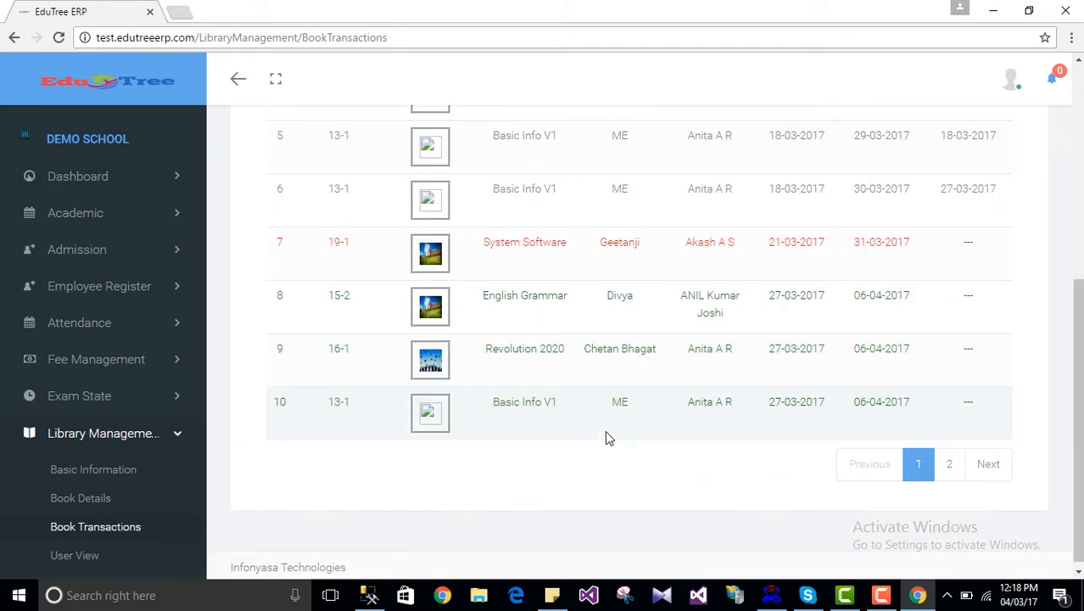
scroll(604, 436, "up", 5)
scroll(606, 339, "down", 3)
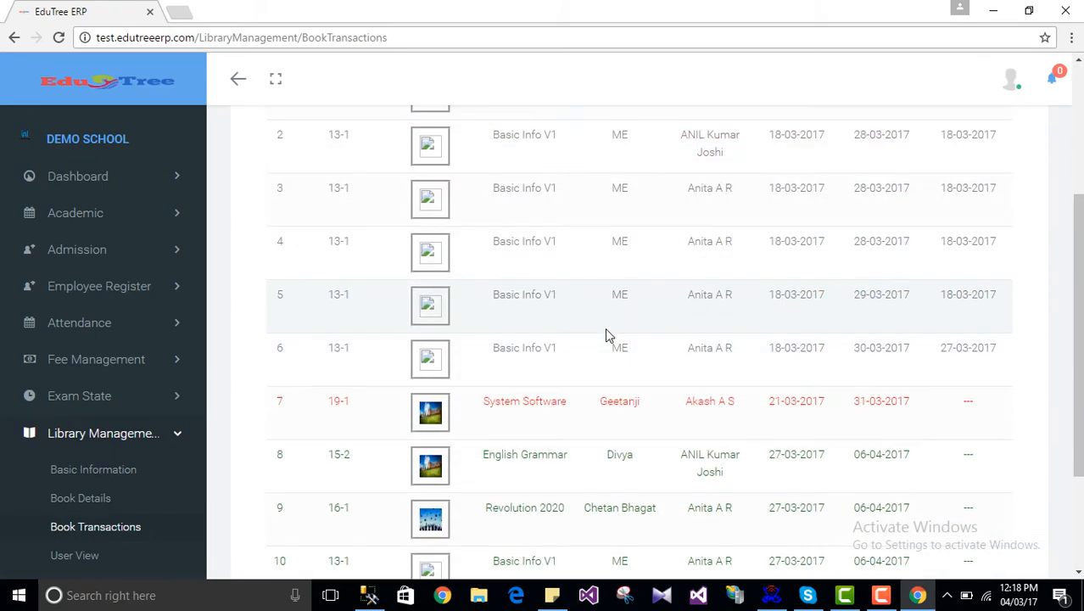
scroll(604, 333, "up", 2)
scroll(609, 356, "down", 3)
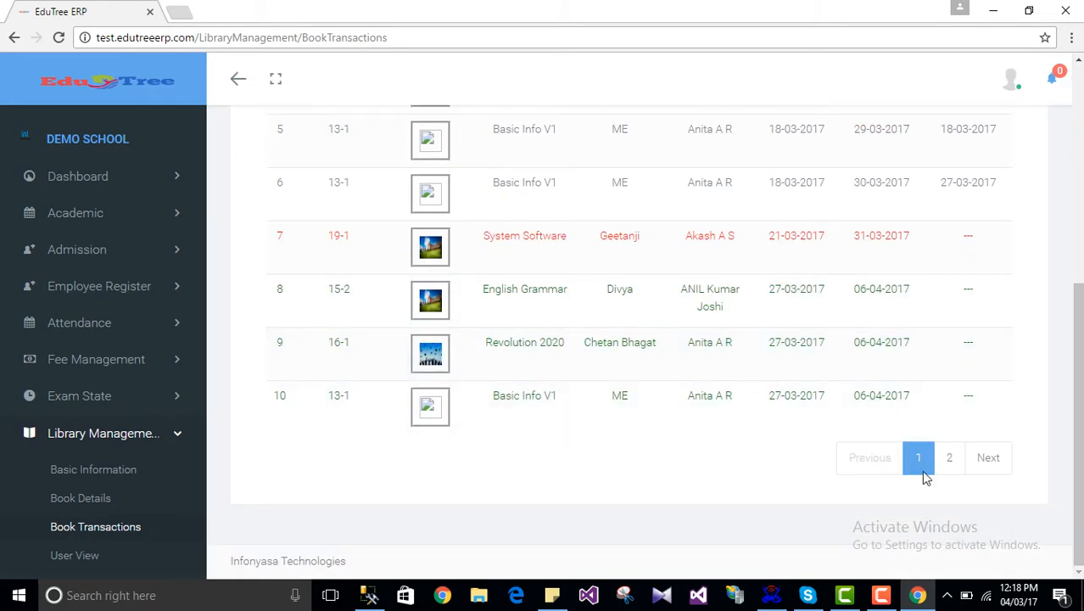
Step: Check page 2 of the transaction history, then return to page 1
left_click(950, 462)
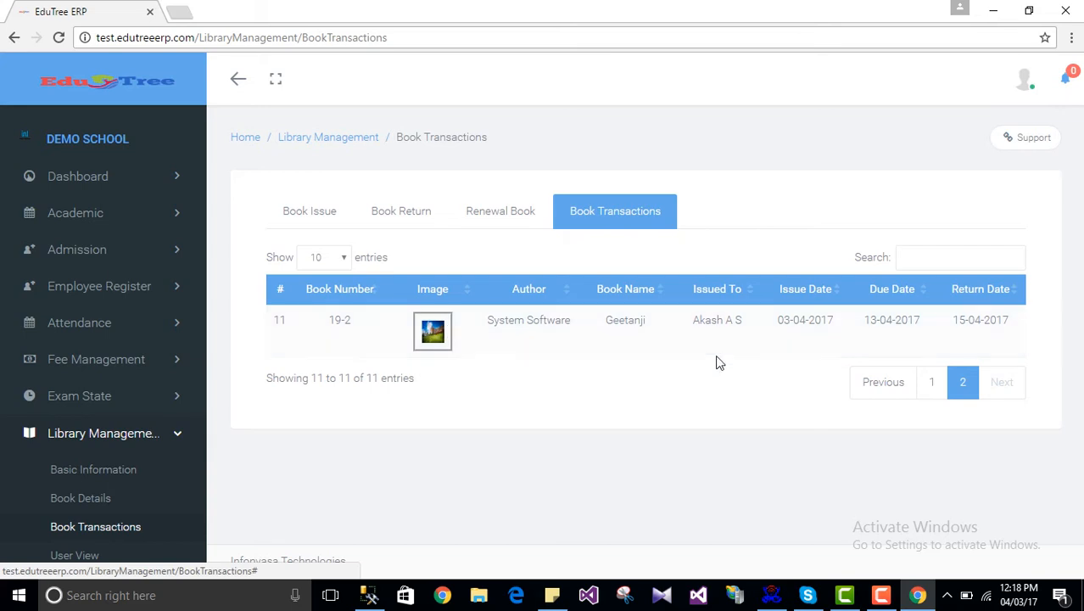
left_click(928, 387)
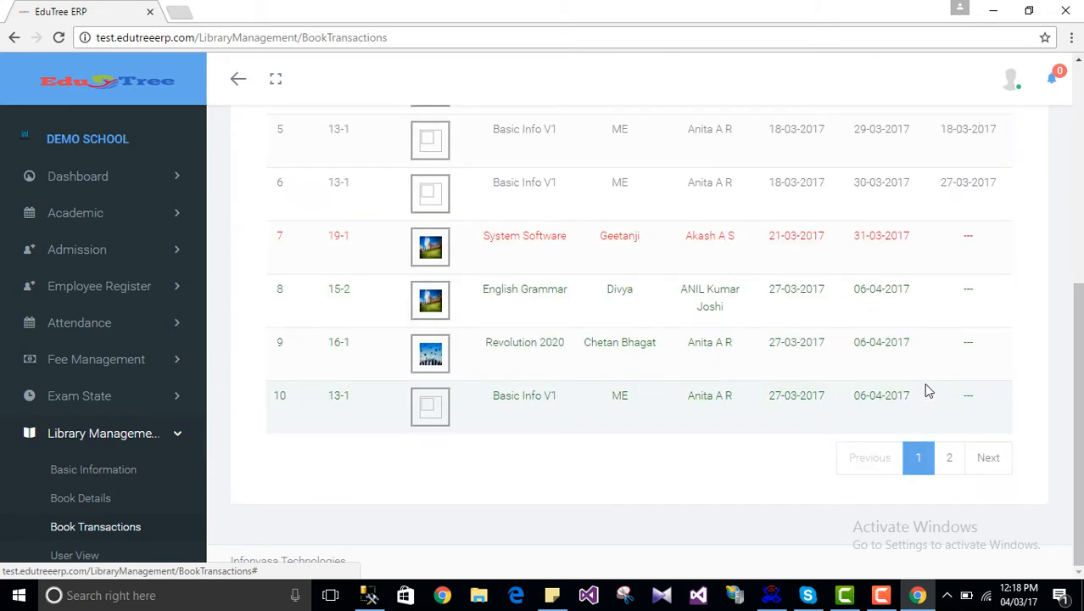
scroll(539, 338, "up", 5)
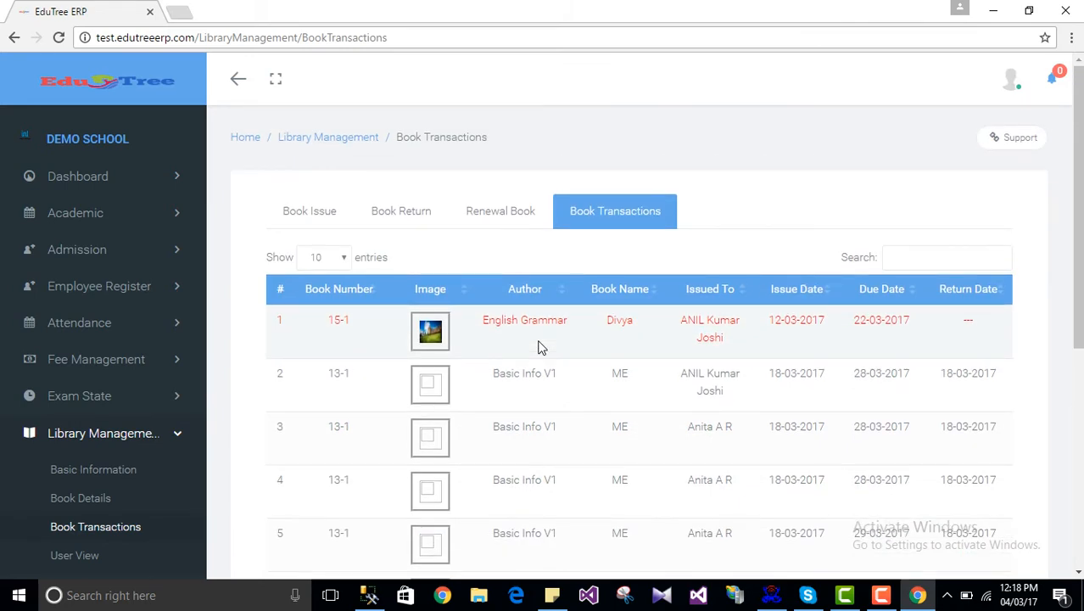
Step: Switch through the Renewal Book and Book Return tabs to the Book Issue tab
left_click(497, 216)
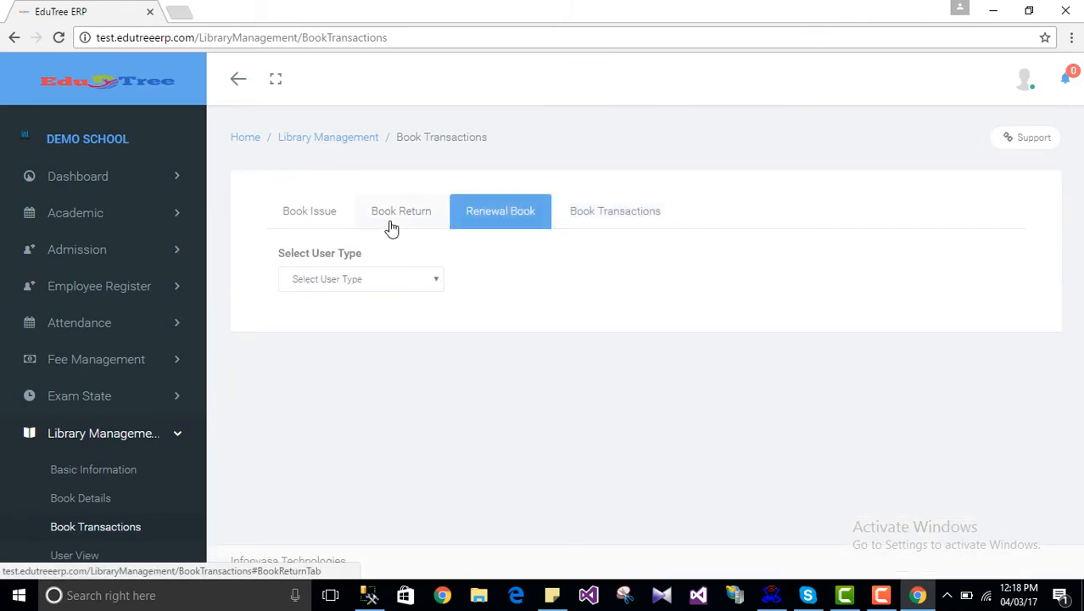
left_click(389, 222)
left_click(317, 215)
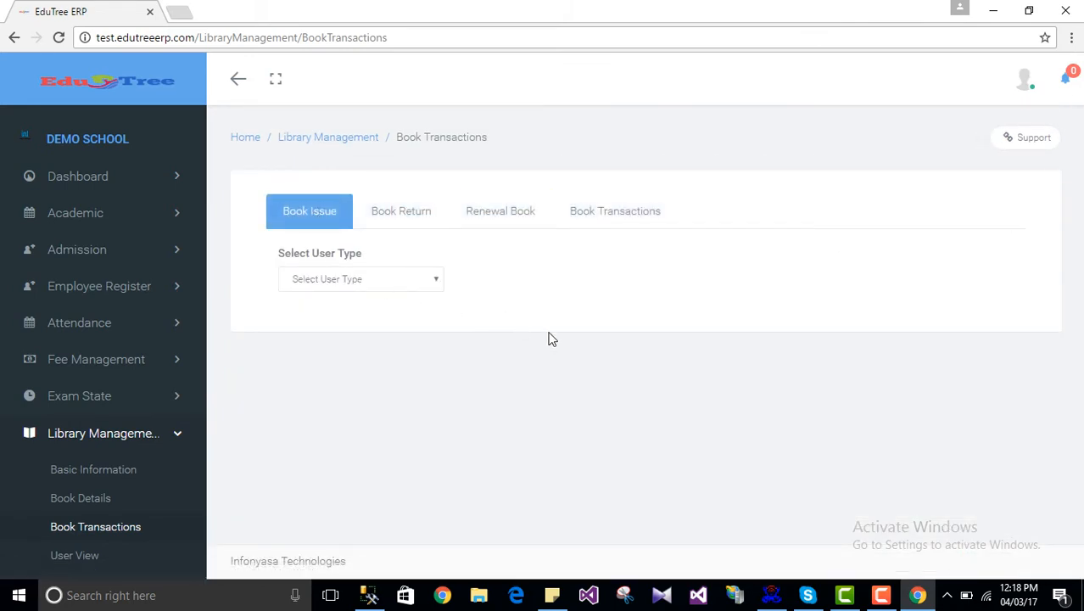
scroll(168, 456, "down", 3)
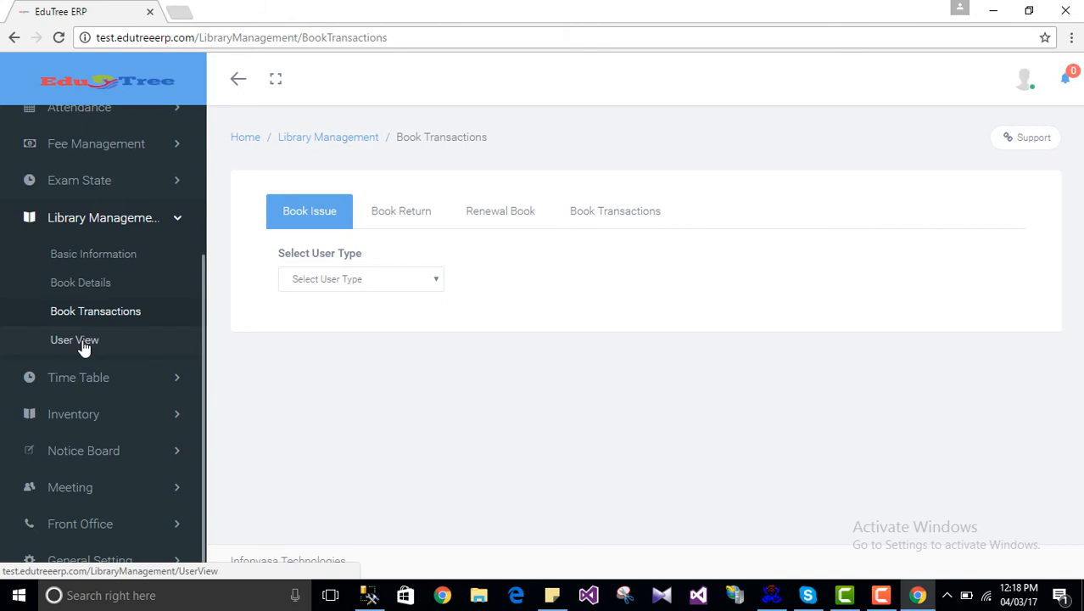
Step: Toggle the Library Management sidebar menu, then go back to the blank Book Issue form
left_click(163, 218)
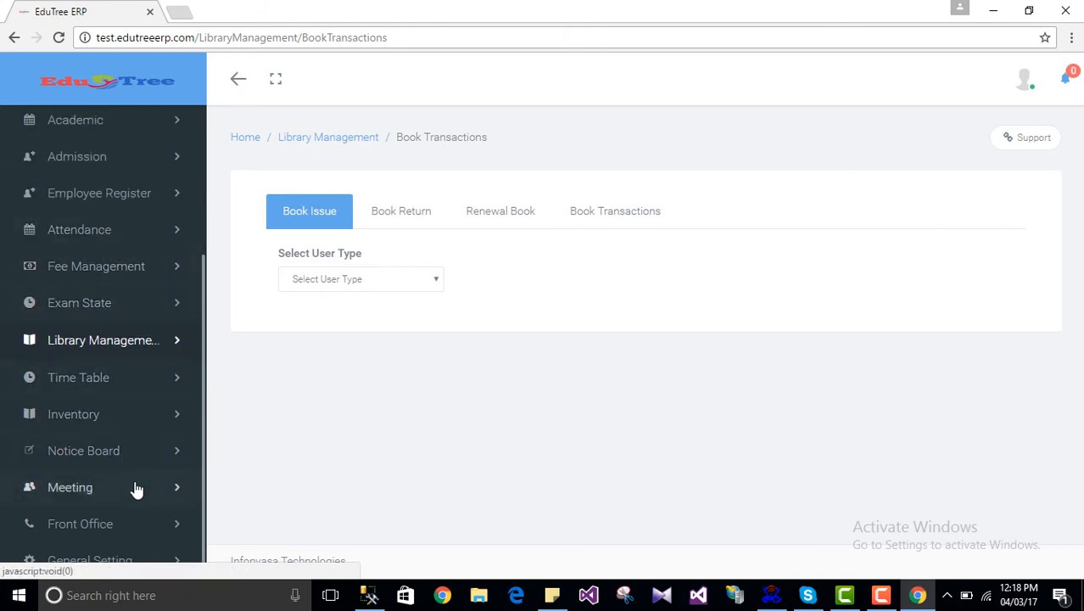
left_click(123, 342)
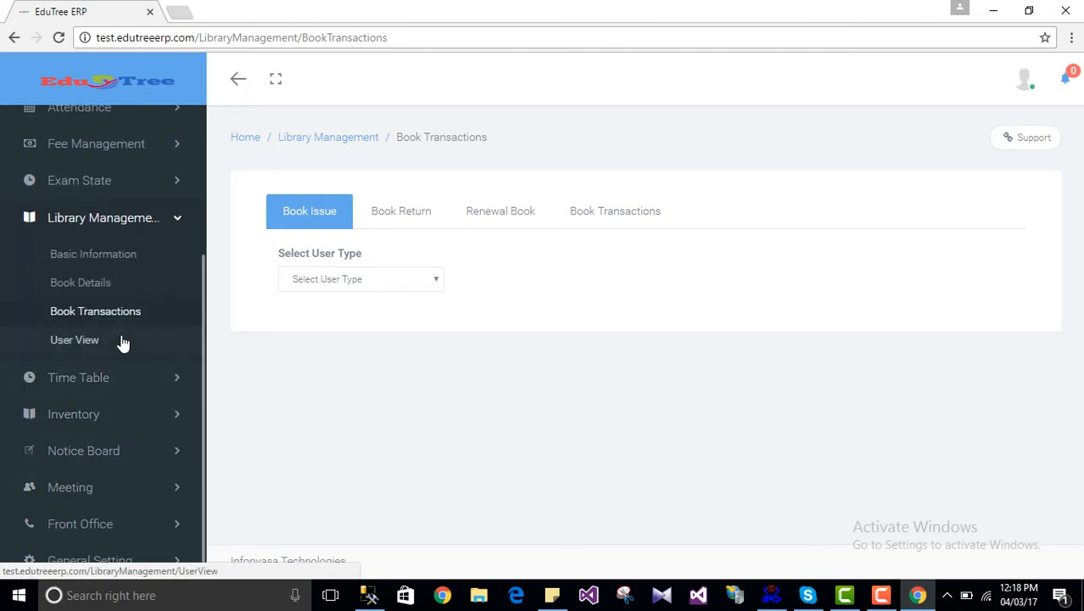
left_click(111, 217)
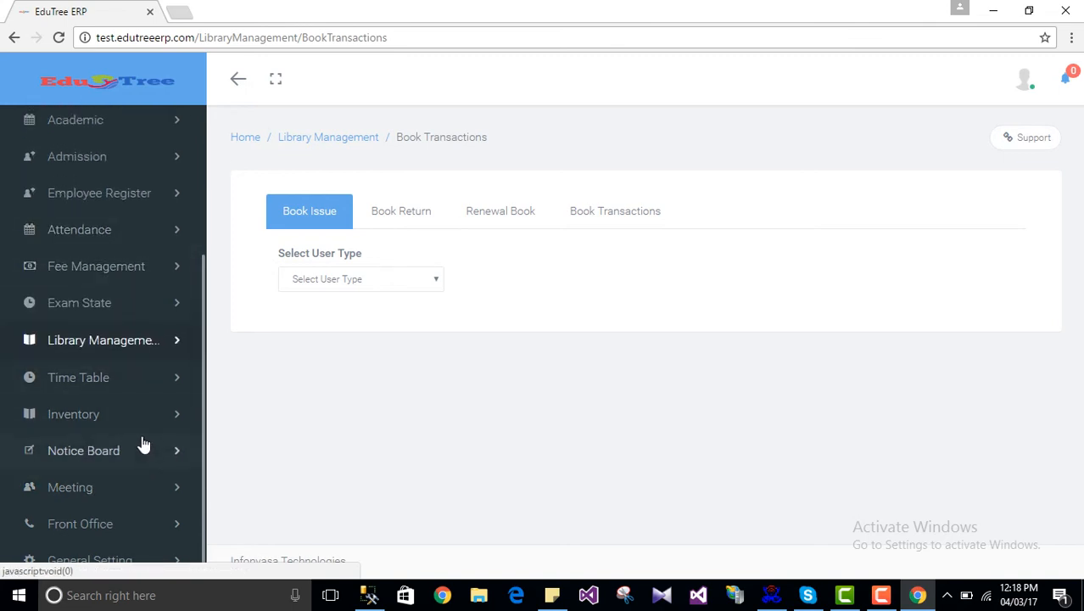
scroll(147, 509, "up", 2)
scroll(142, 422, "down", 2)
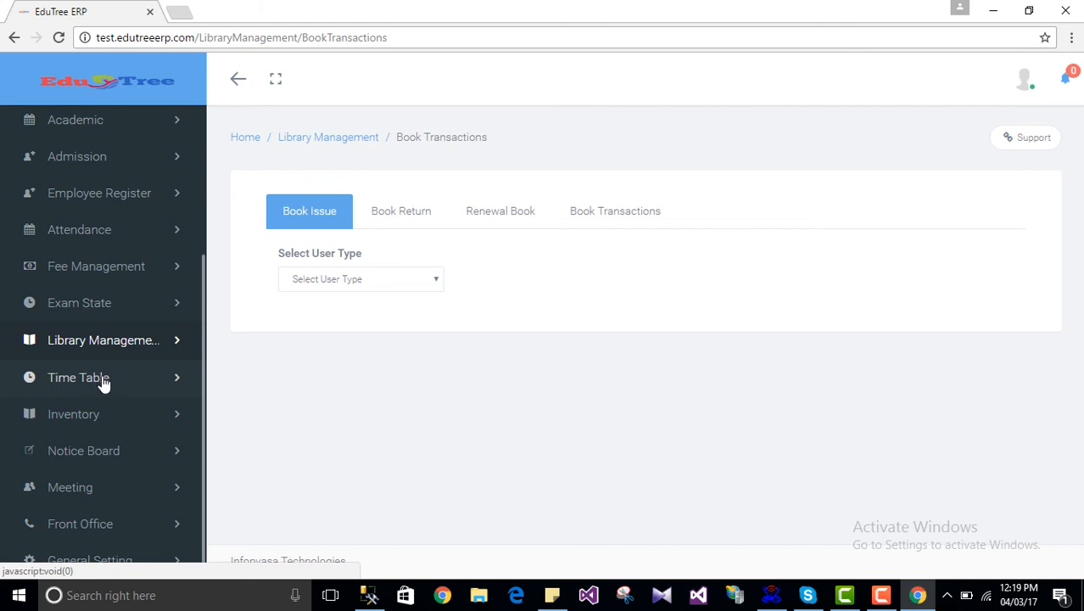
left_click(11, 40)
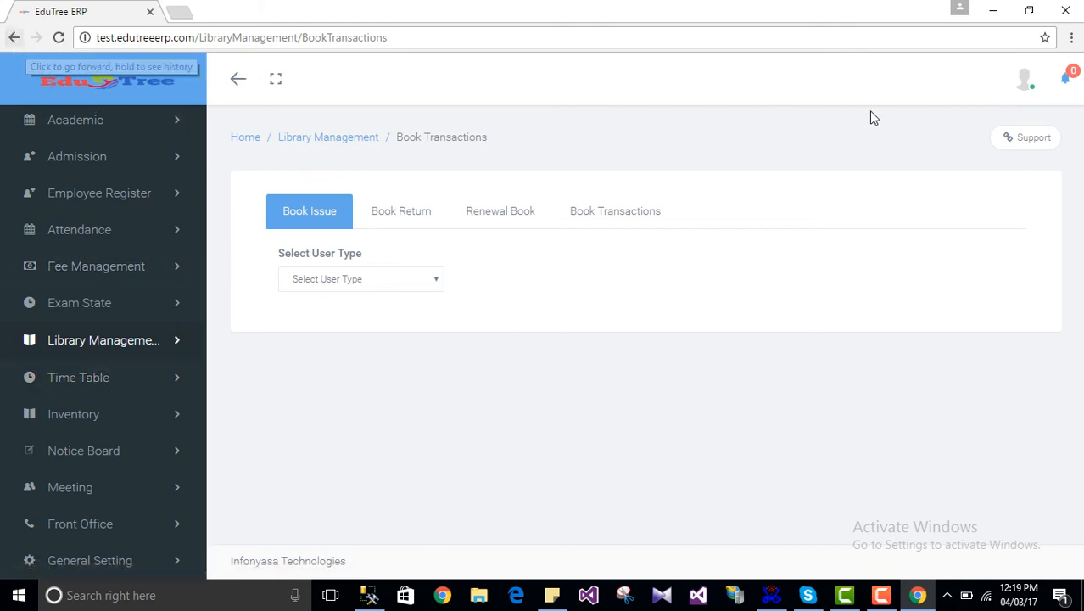